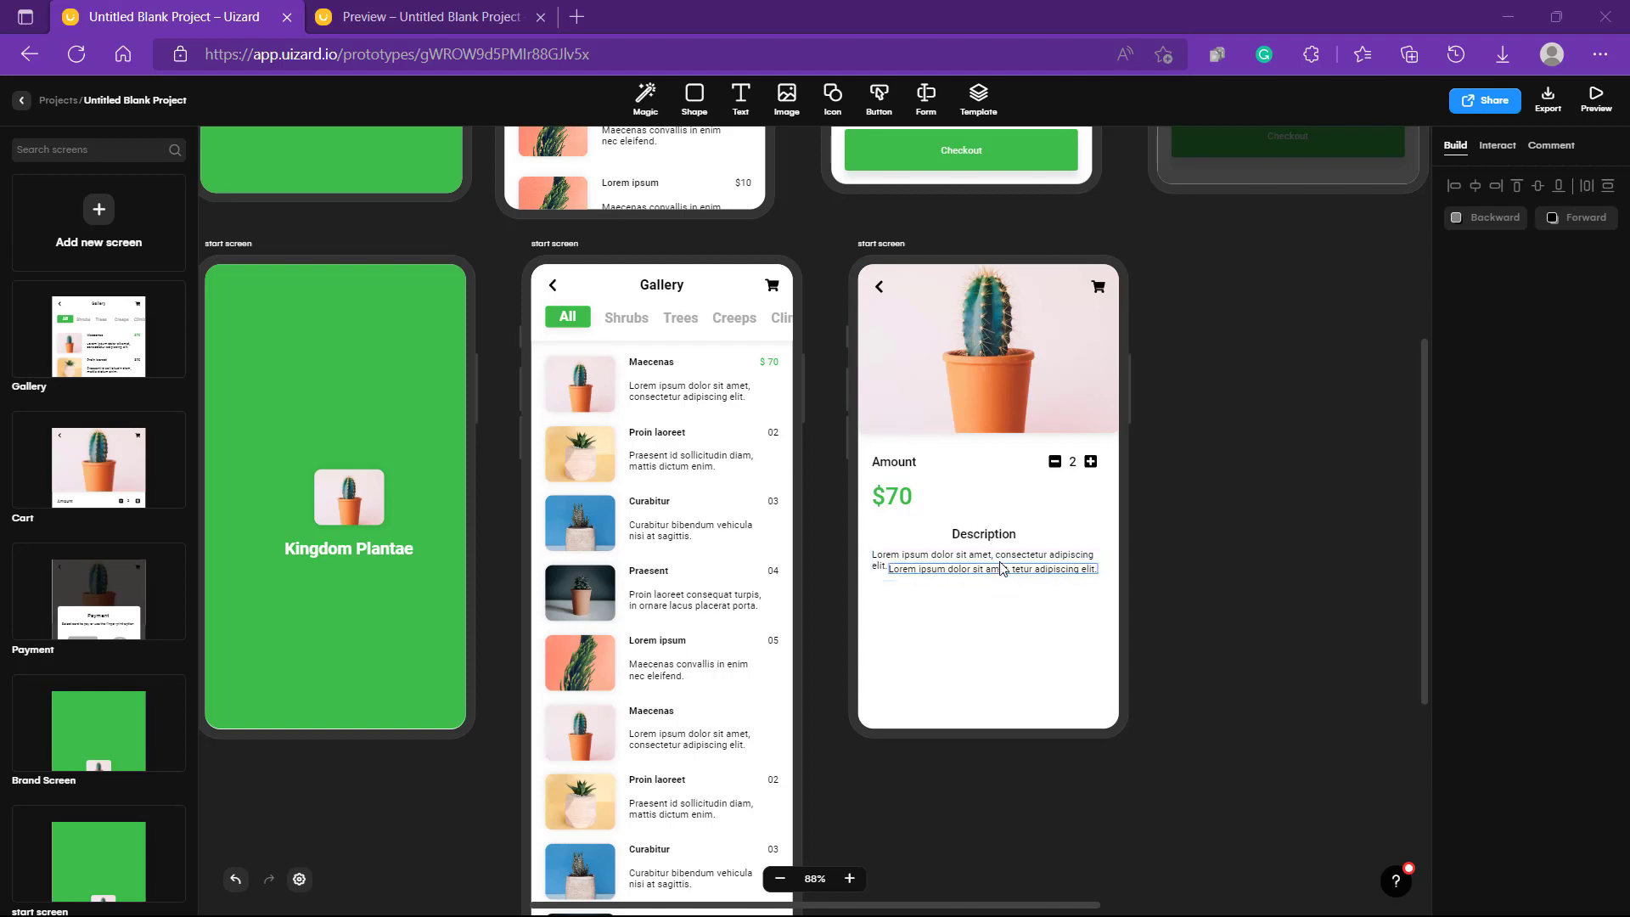
# Move the second lorem ipsum line under Description up so it continues the first paragraph after "elit.".
pyautogui.scroll(5, 1214, 365)
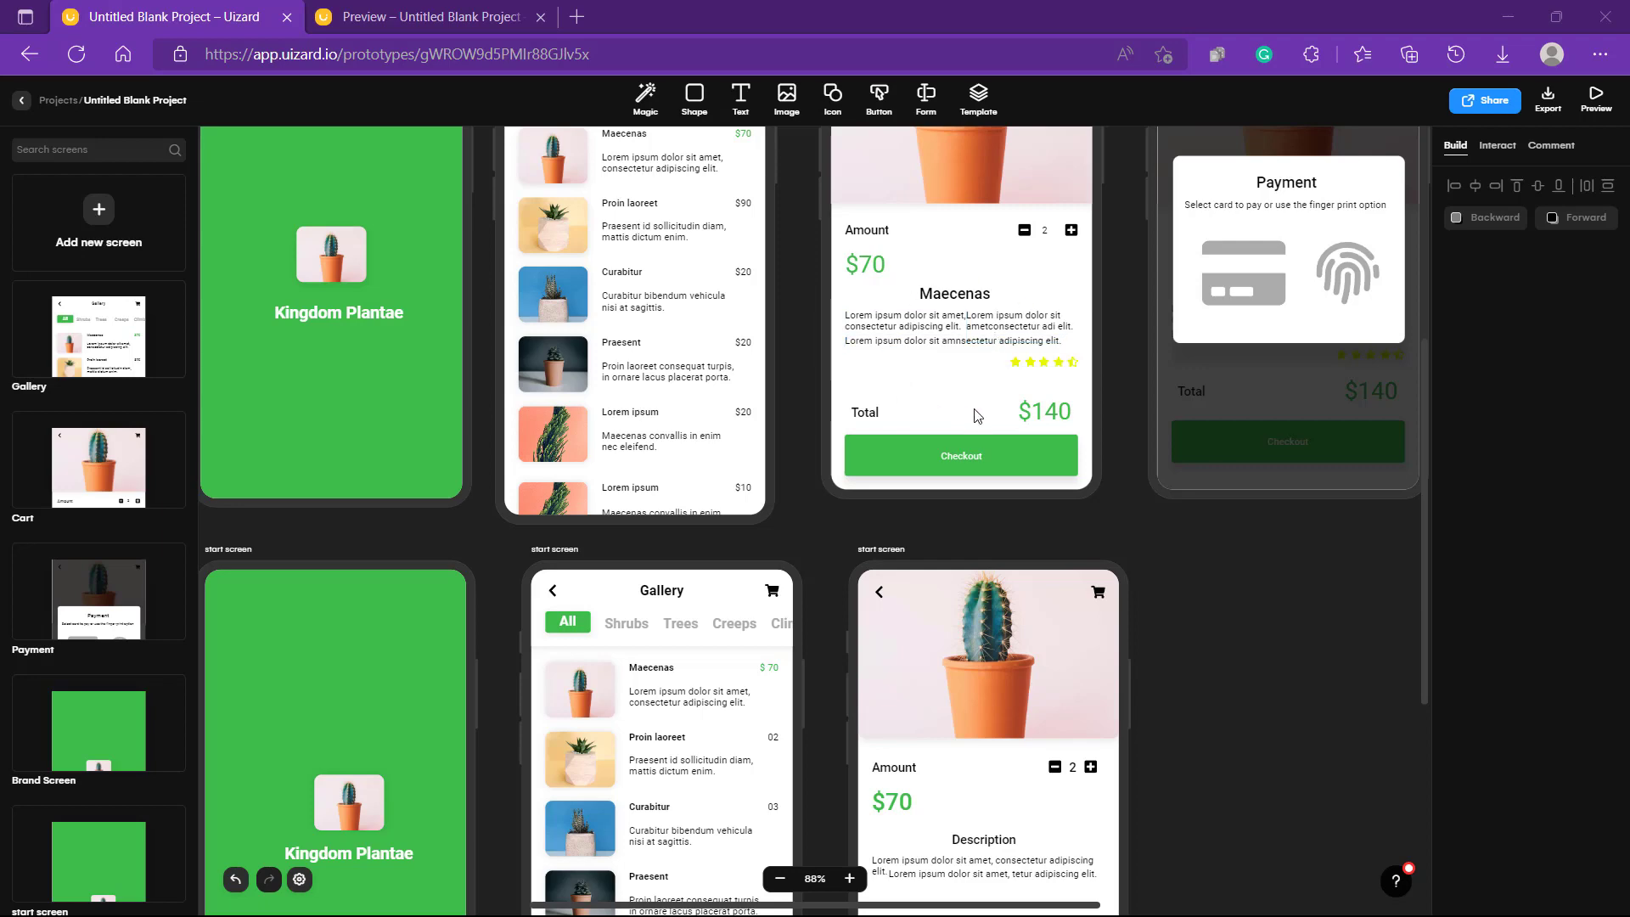
pyautogui.scroll(-3, 1011, 257)
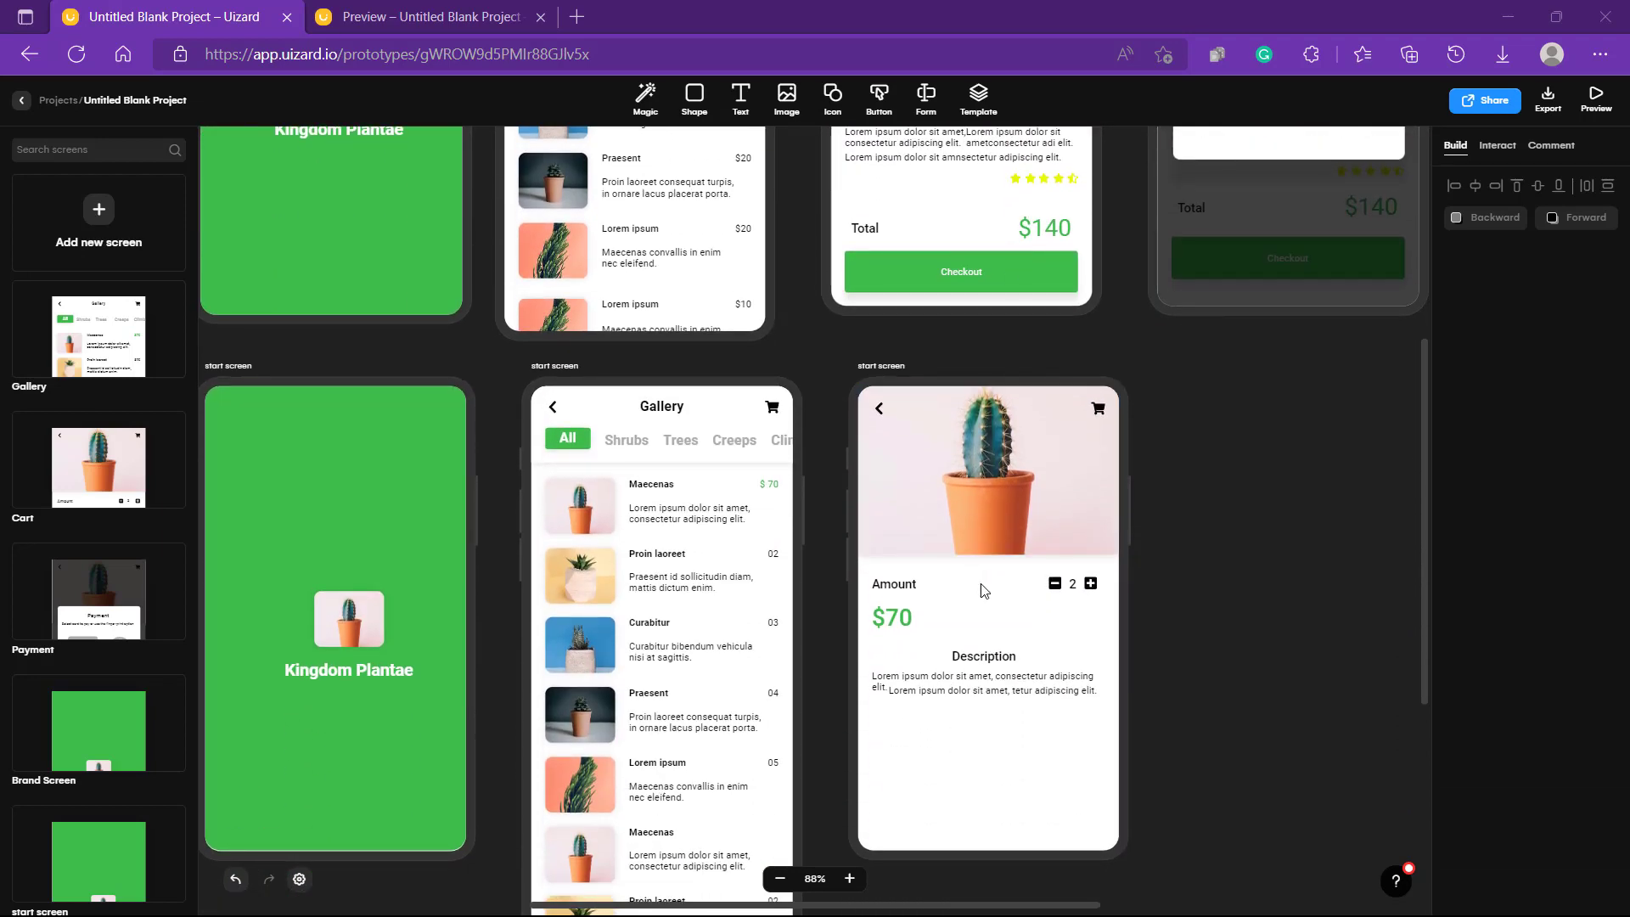
pyautogui.click(932, 693)
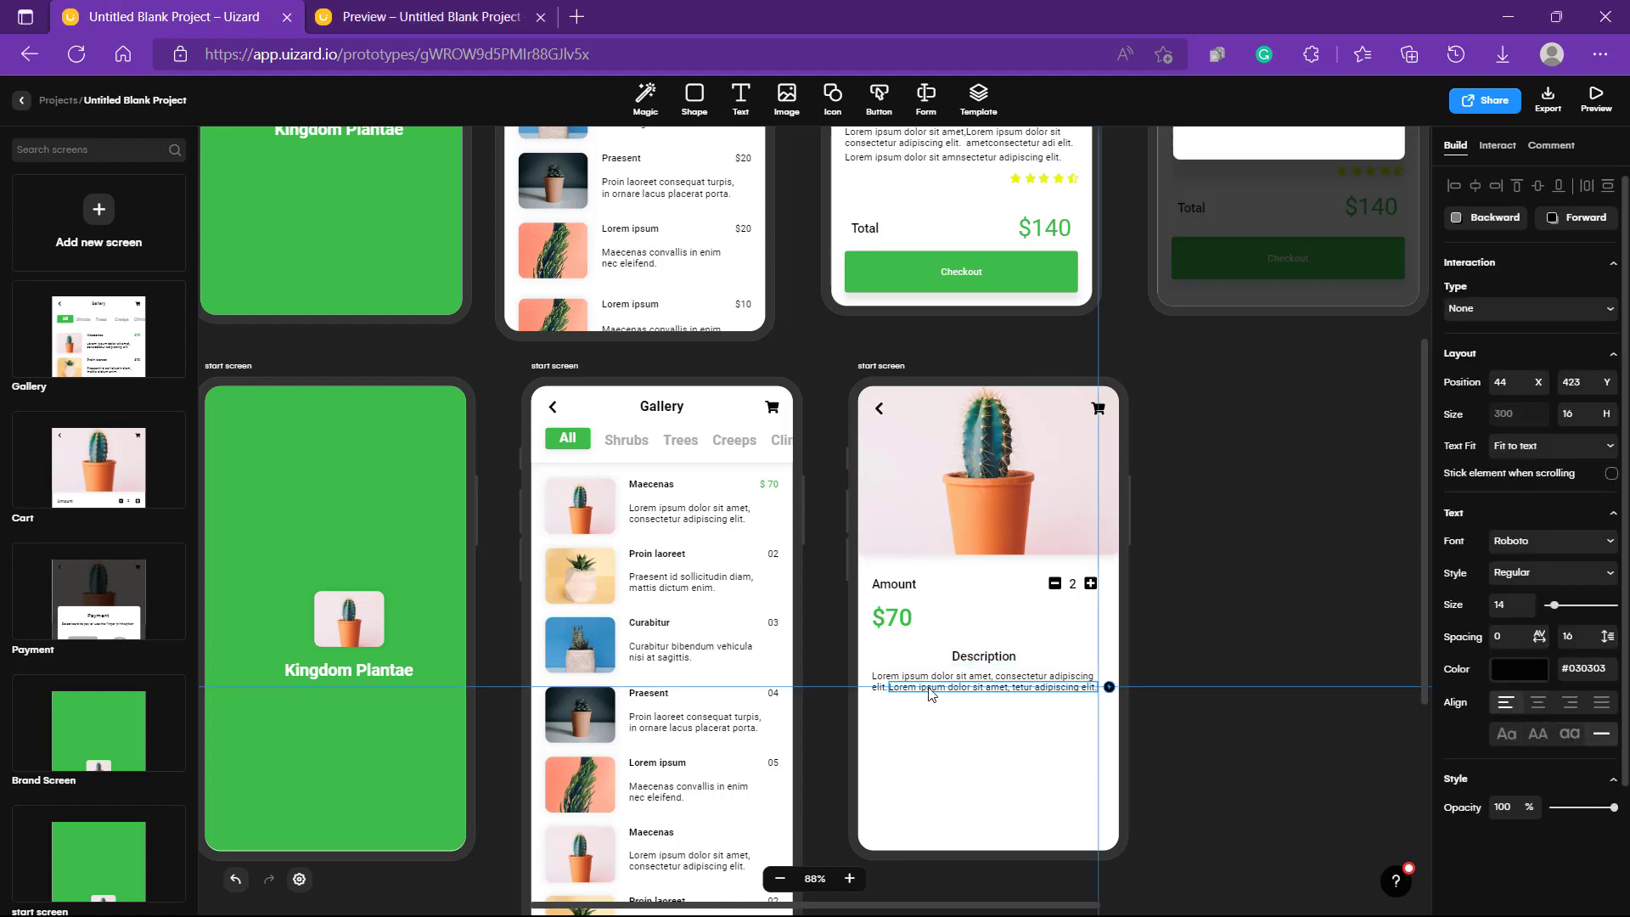
pyautogui.click(931, 732)
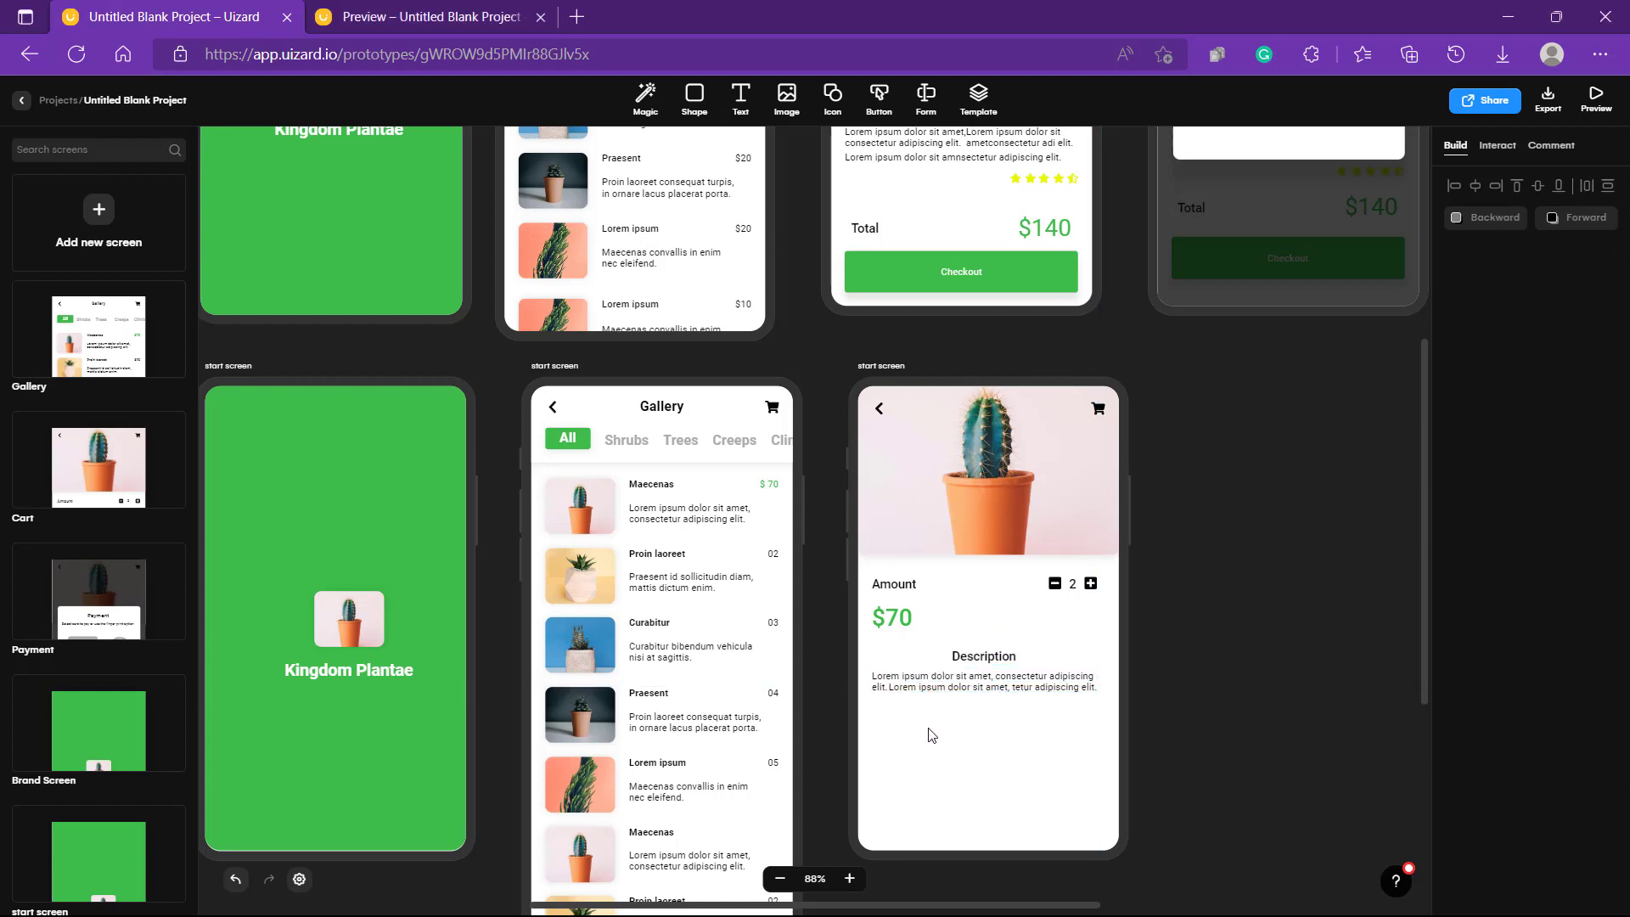
# Duplicate the second lorem ipsum line and place the copy below as a third line, at about X 20, Y 439.
pyautogui.click(984, 695)
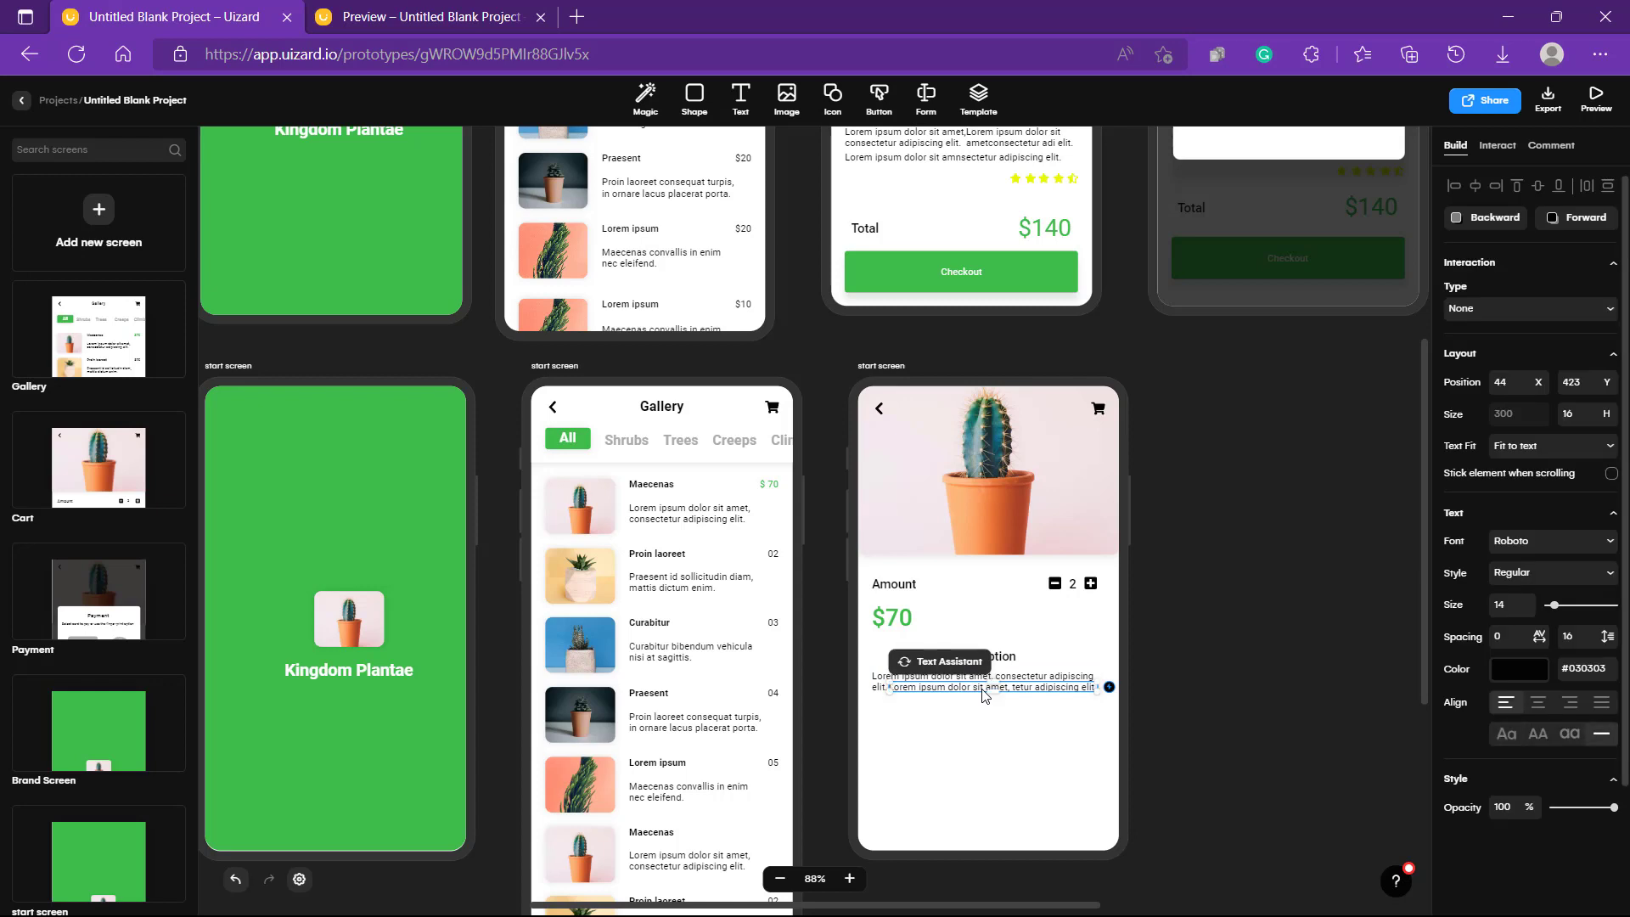
pyautogui.moveTo(984, 696); pyautogui.dragTo(953, 706)
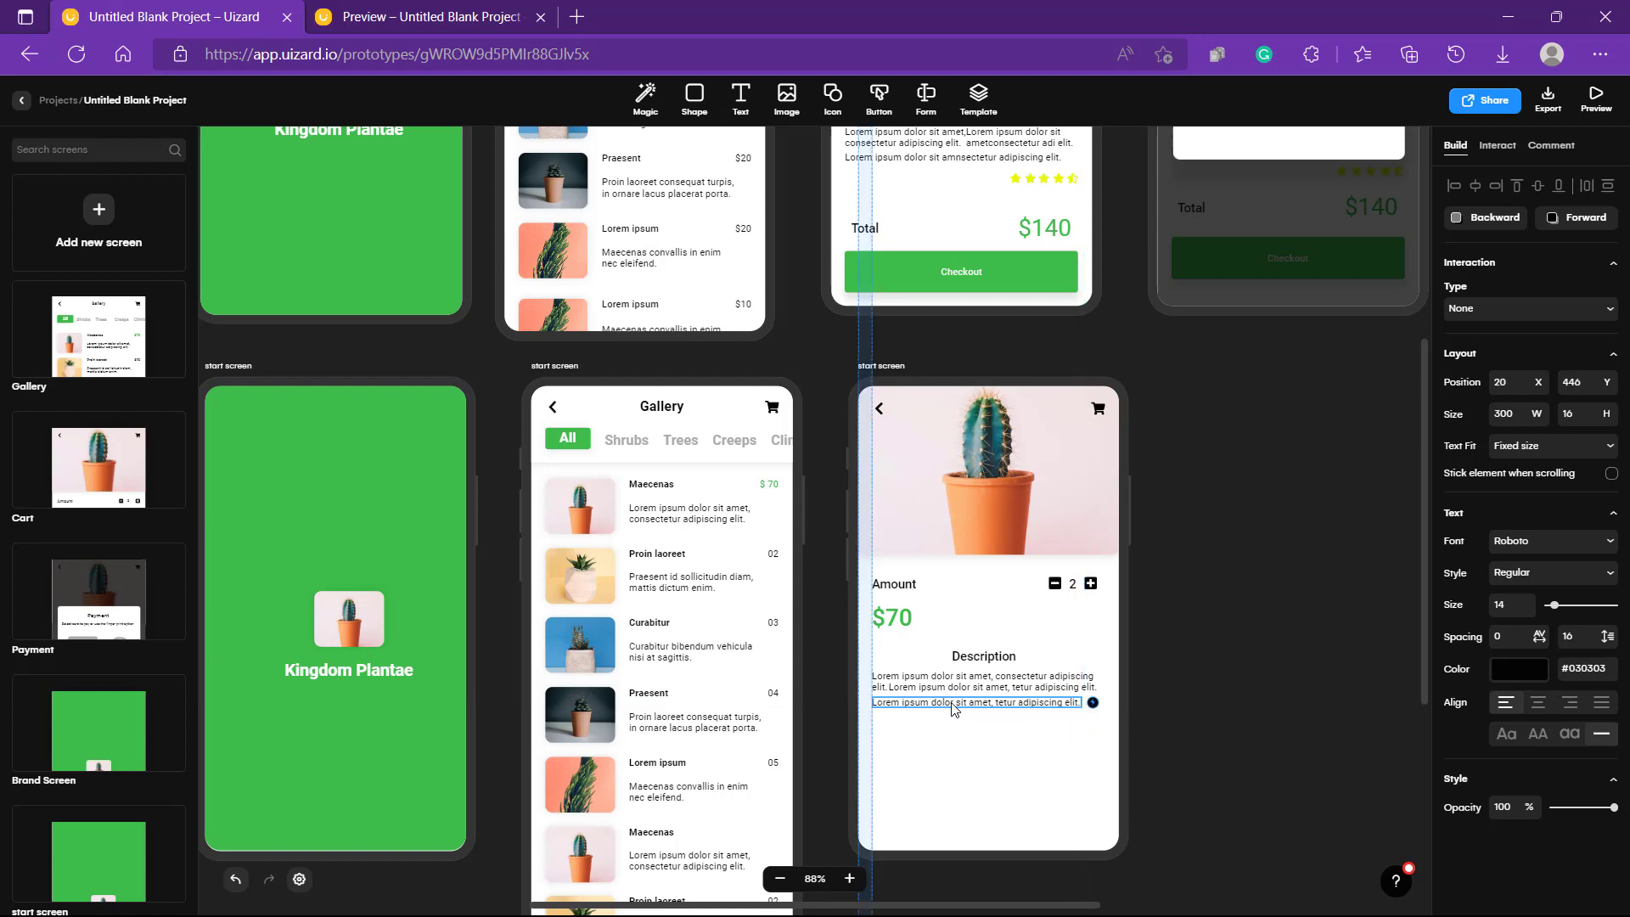
pyautogui.click(1243, 777)
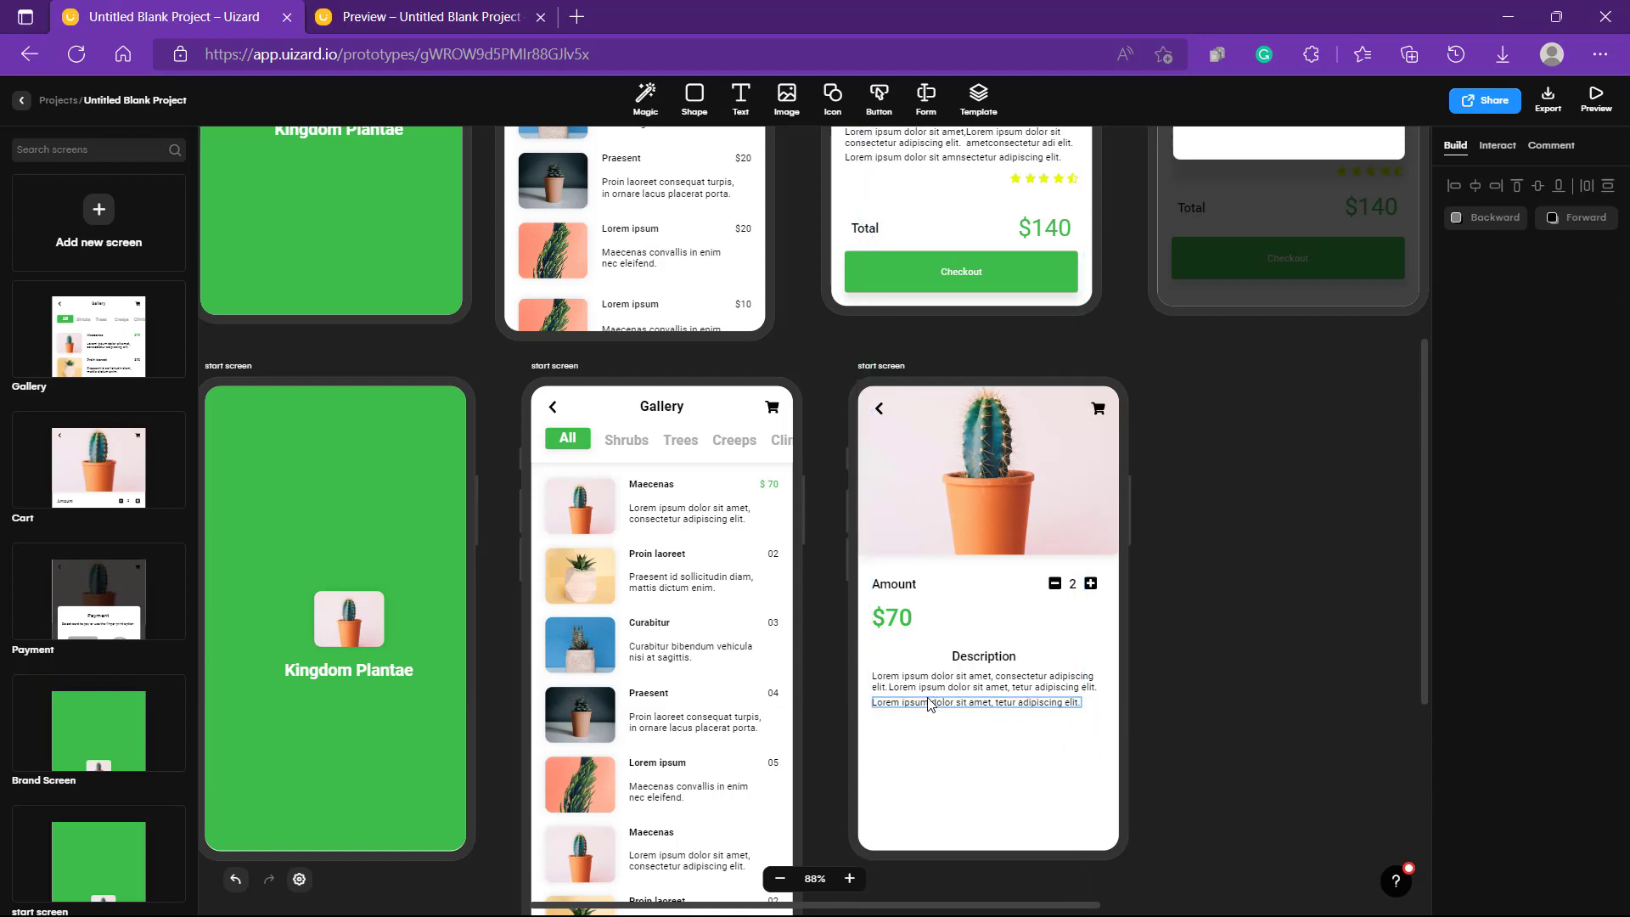
pyautogui.moveTo(926, 699); pyautogui.dragTo(927, 696)
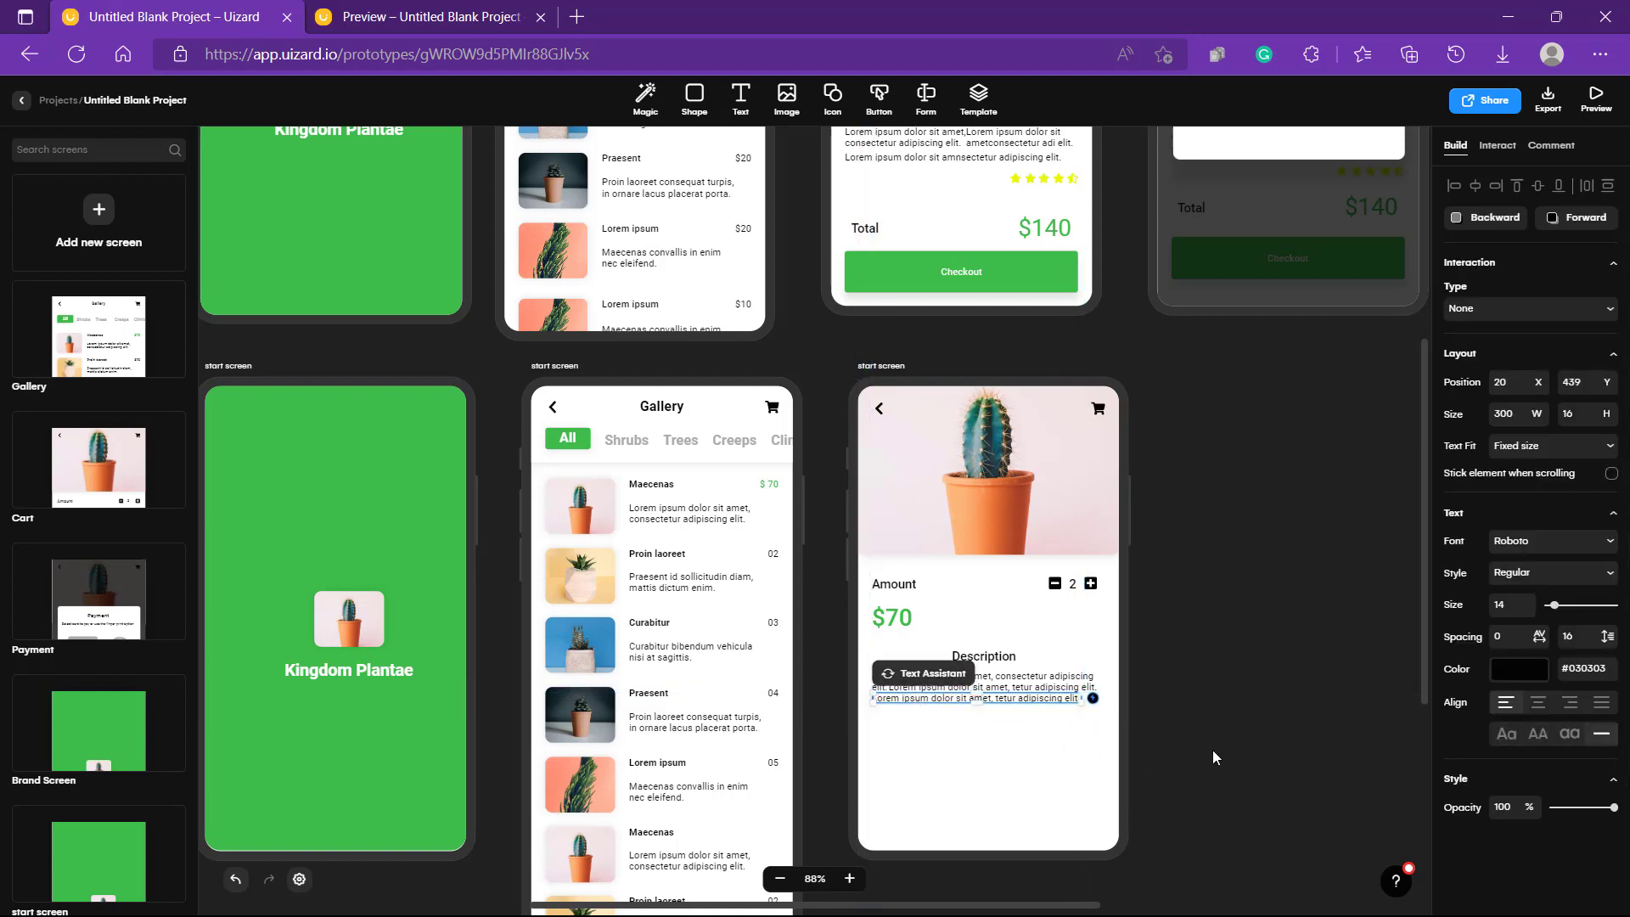
pyautogui.click(1215, 754)
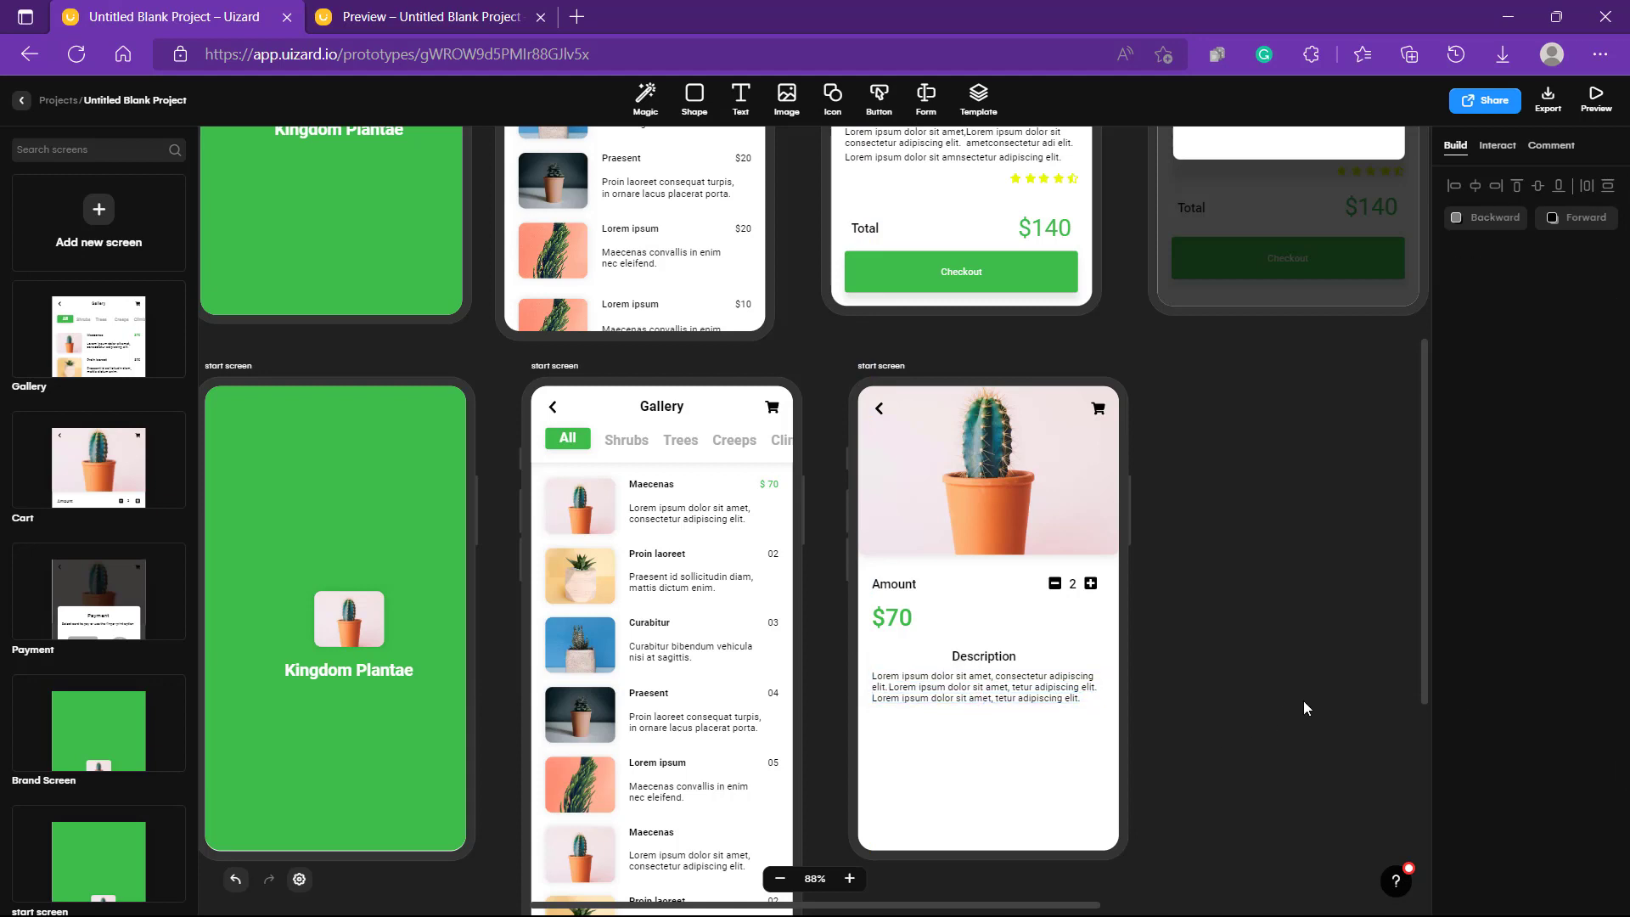
# Find the solid star icon with the search "star" and place it below the description text, at about X 273, Y 474.
pyautogui.scroll(2, 1303, 700)
pyautogui.scroll(-3, 1303, 701)
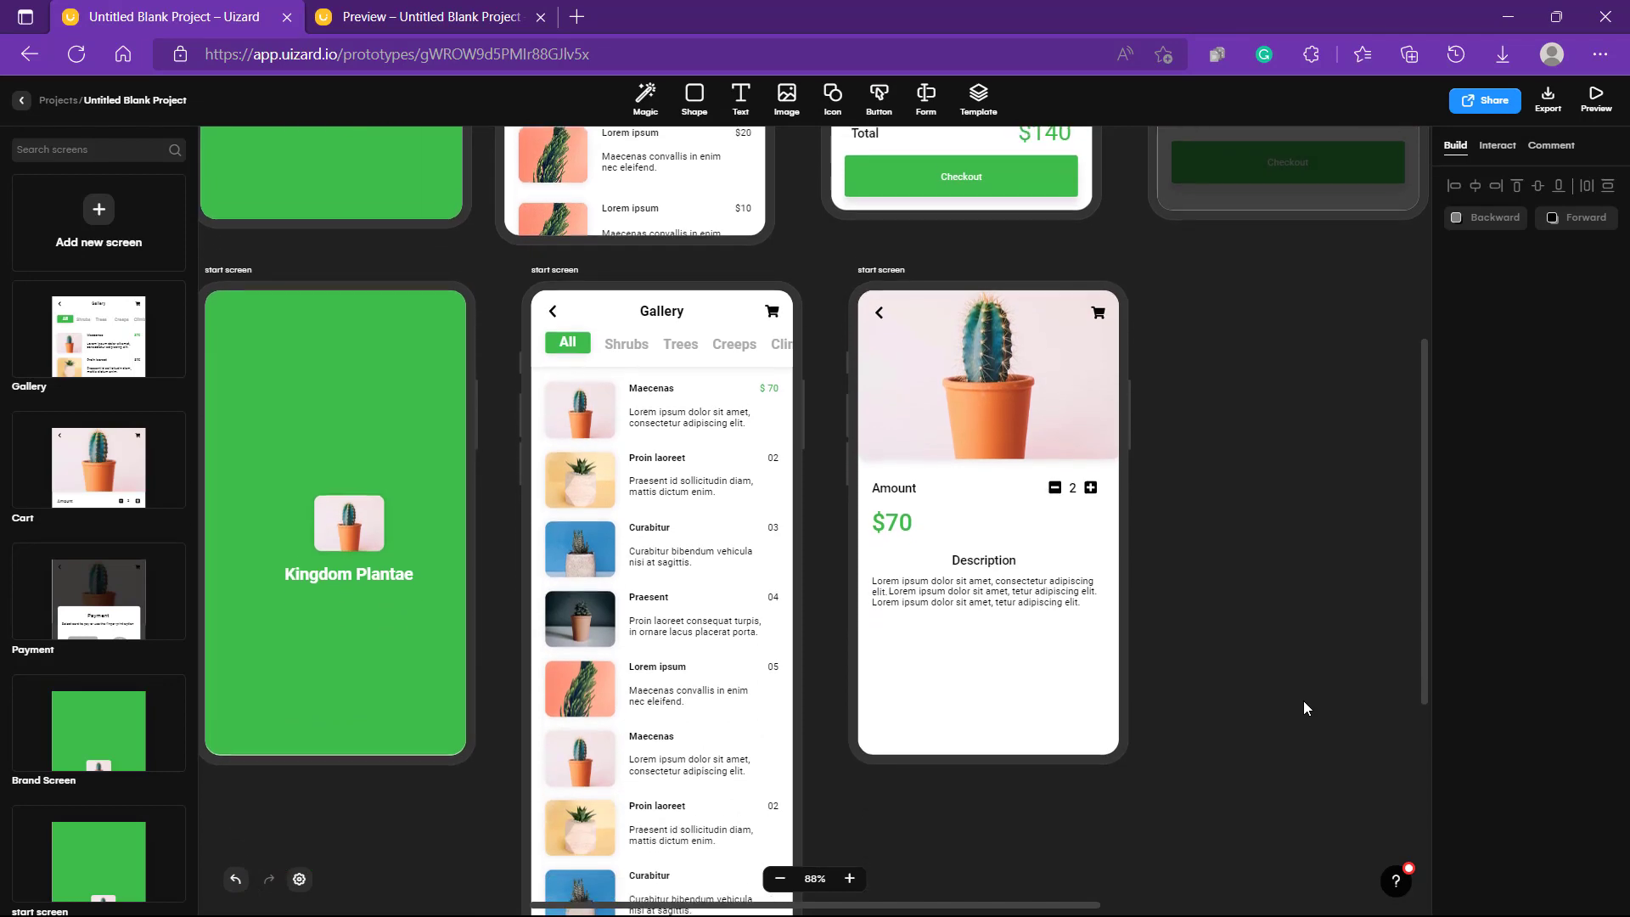
pyautogui.scroll(3, 1303, 701)
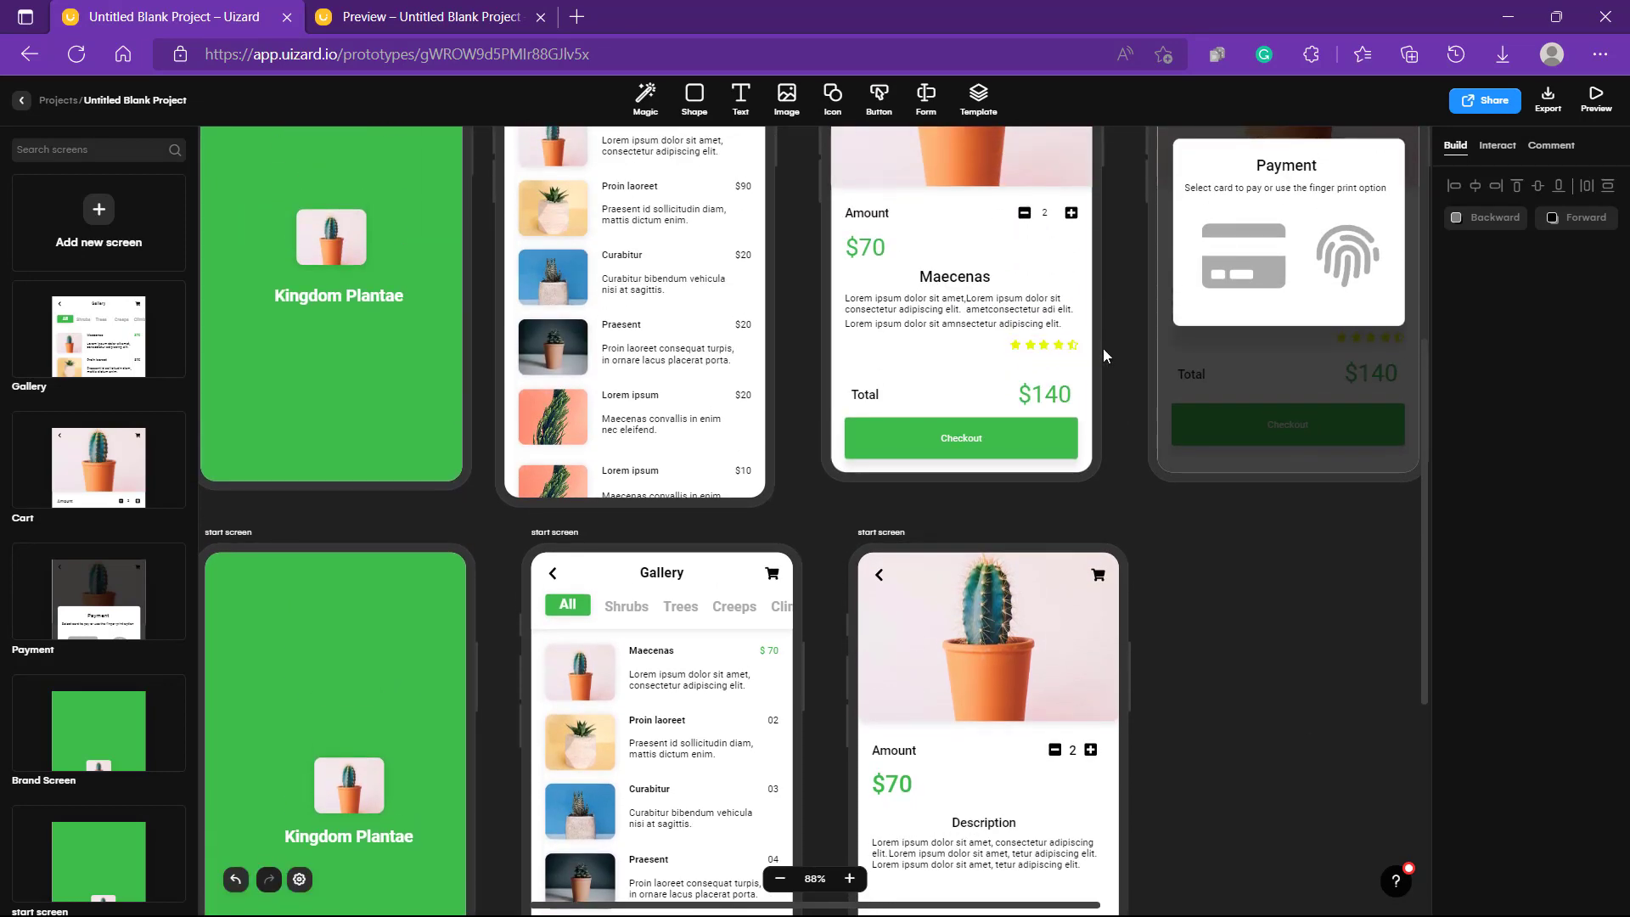
pyautogui.scroll(-2, 1092, 447)
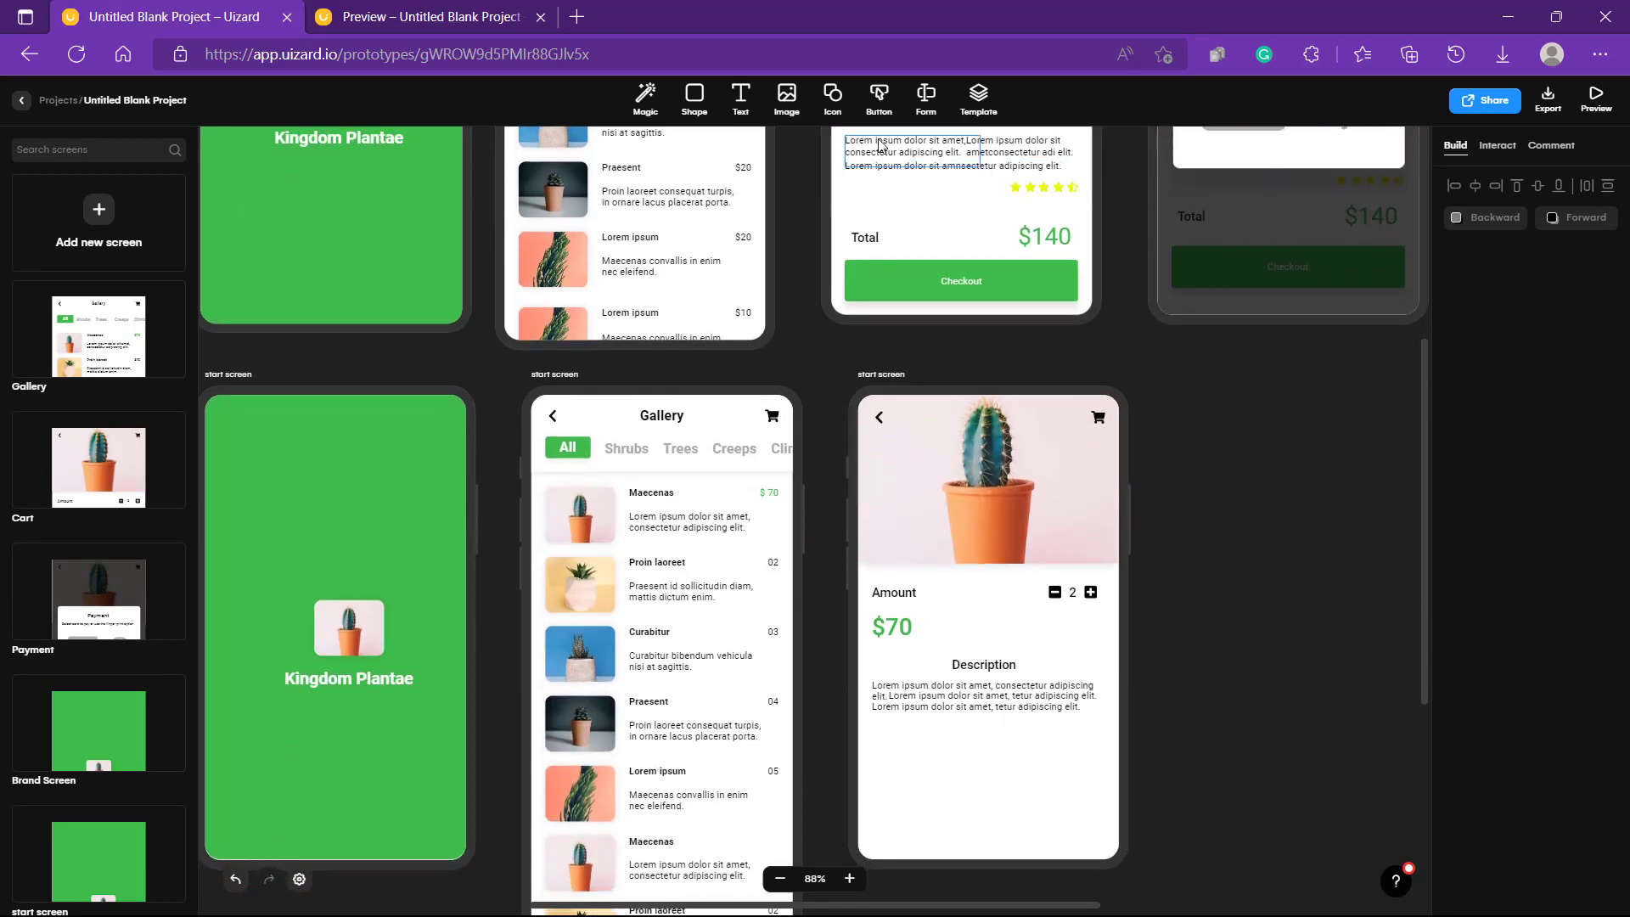
pyautogui.click(832, 95)
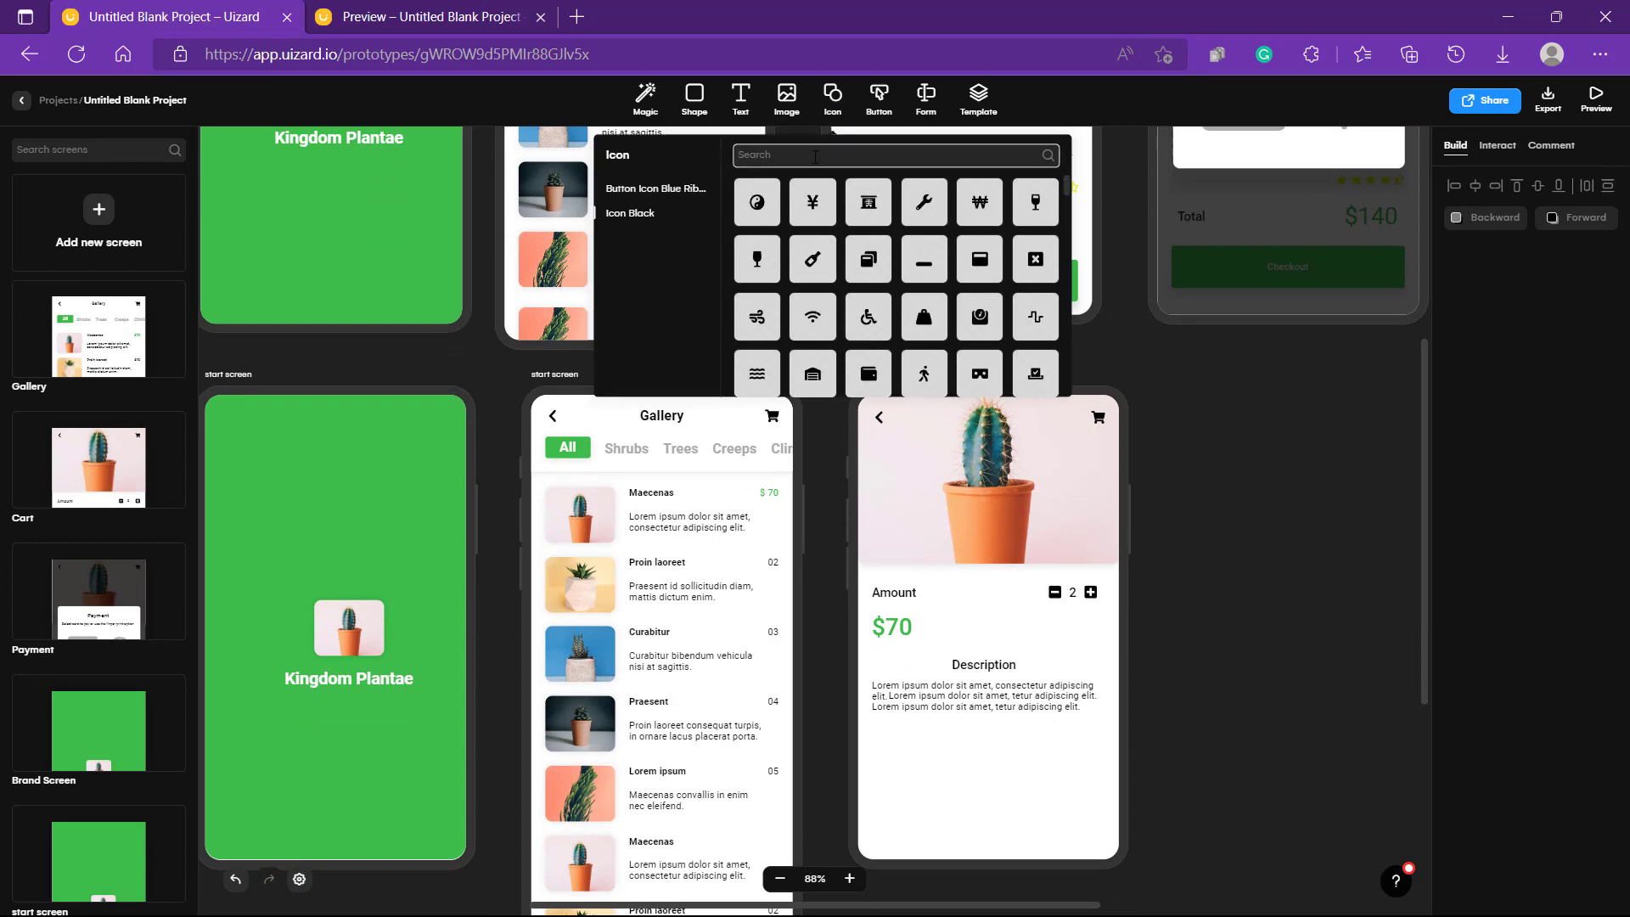
pyautogui.write('star')
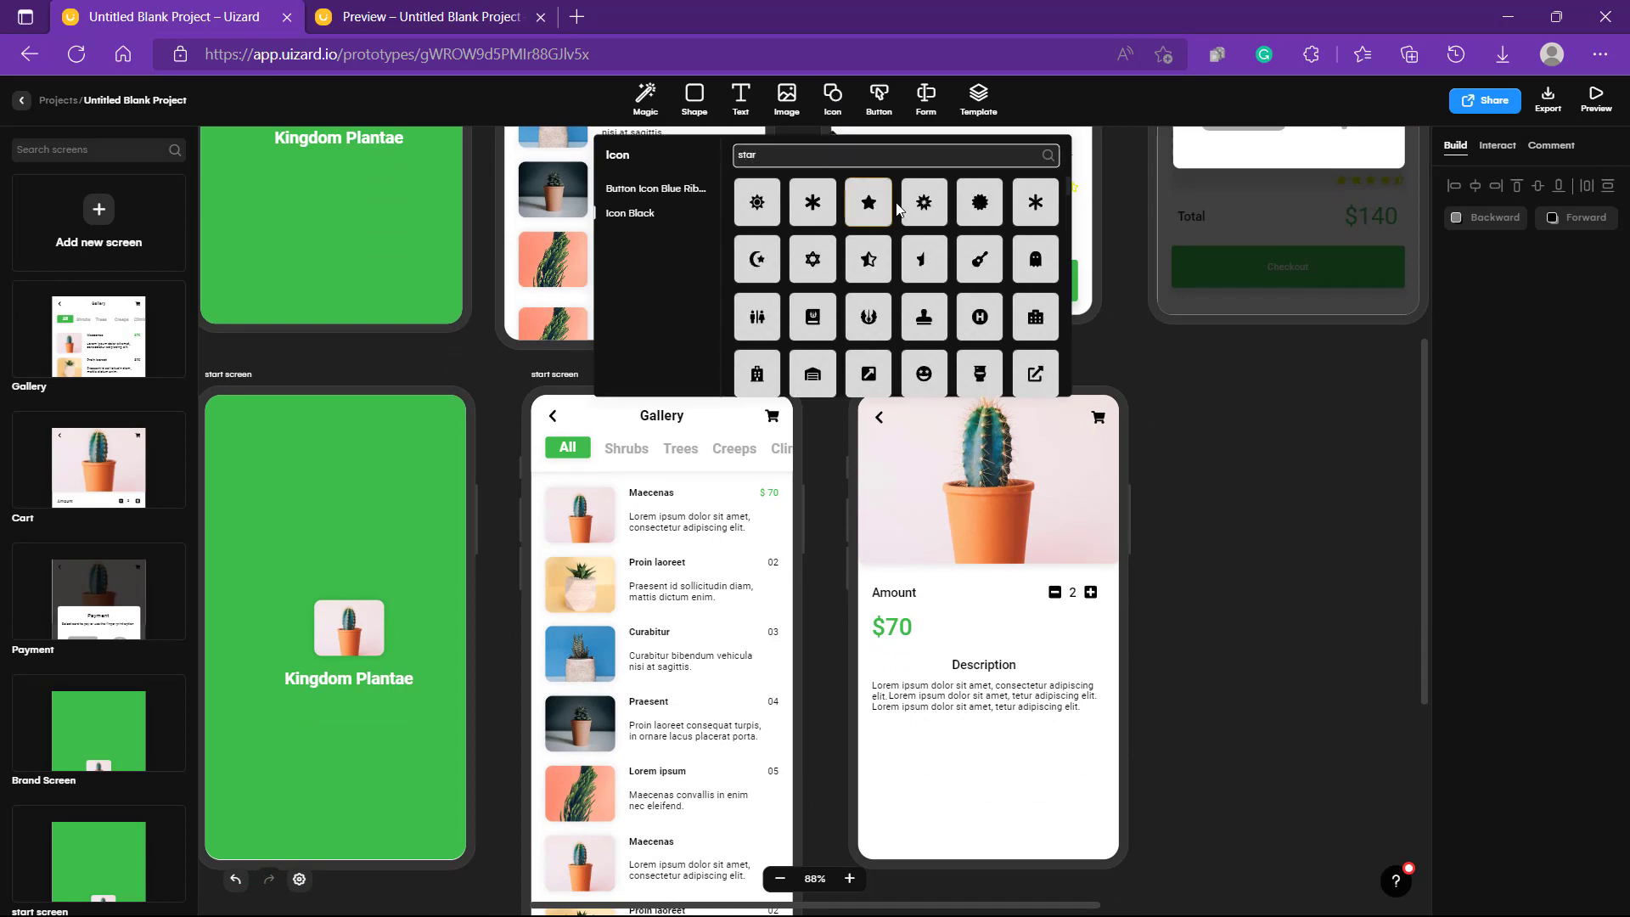
pyautogui.moveTo(867, 208); pyautogui.dragTo(1056, 736)
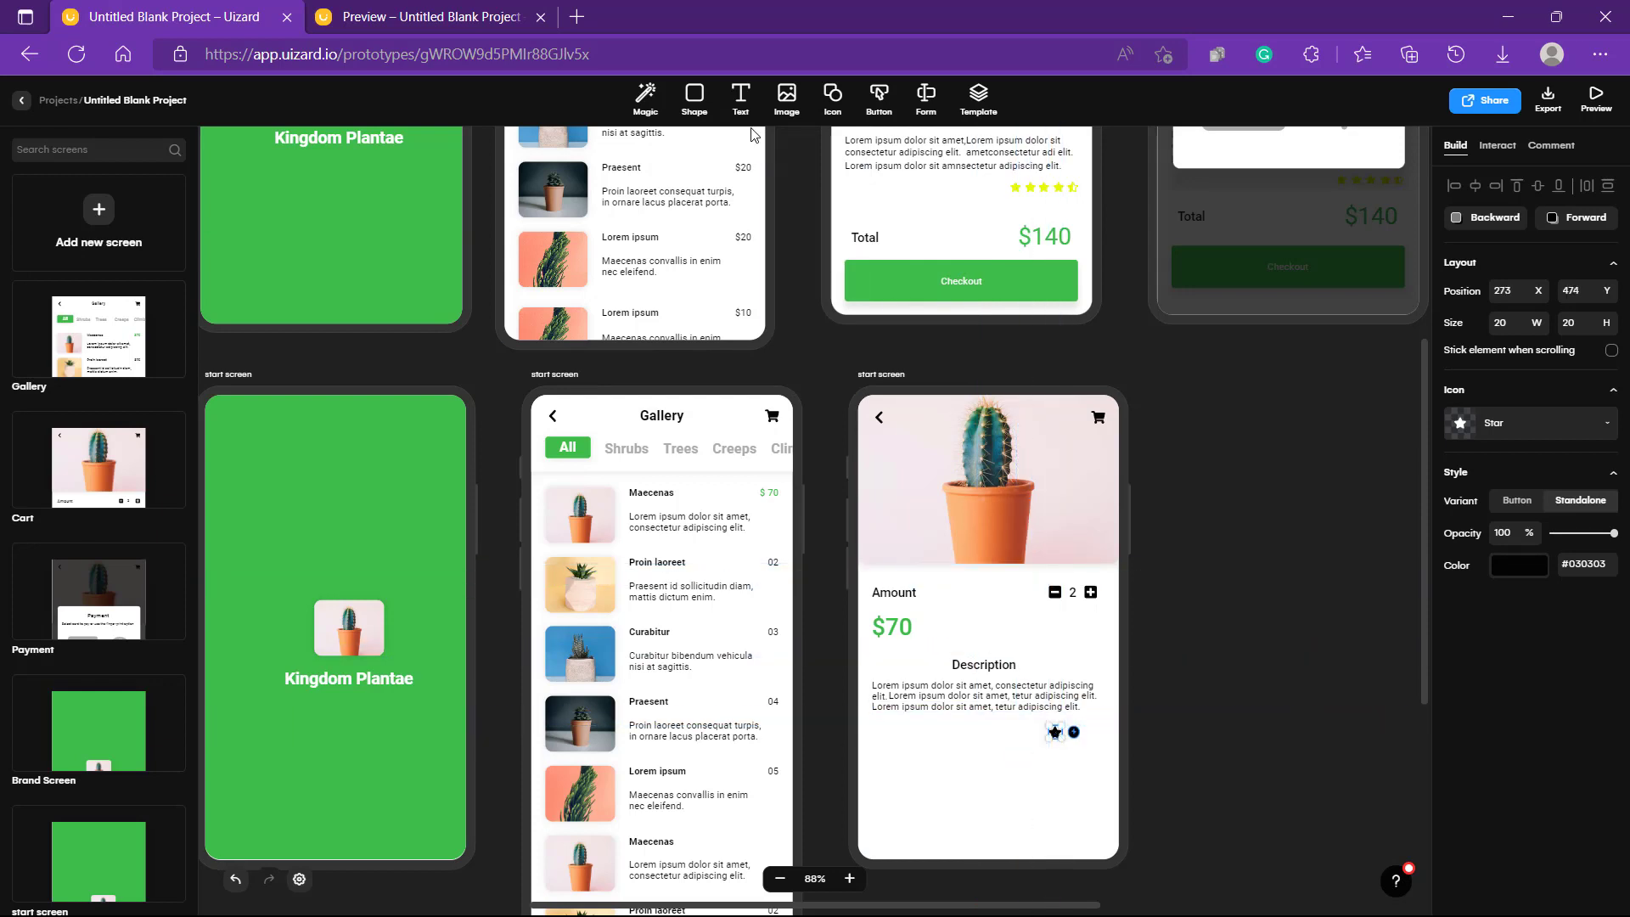
# Add a half-filled star icon, found by searching "star", below and to the right of the solid star.
pyautogui.click(832, 97)
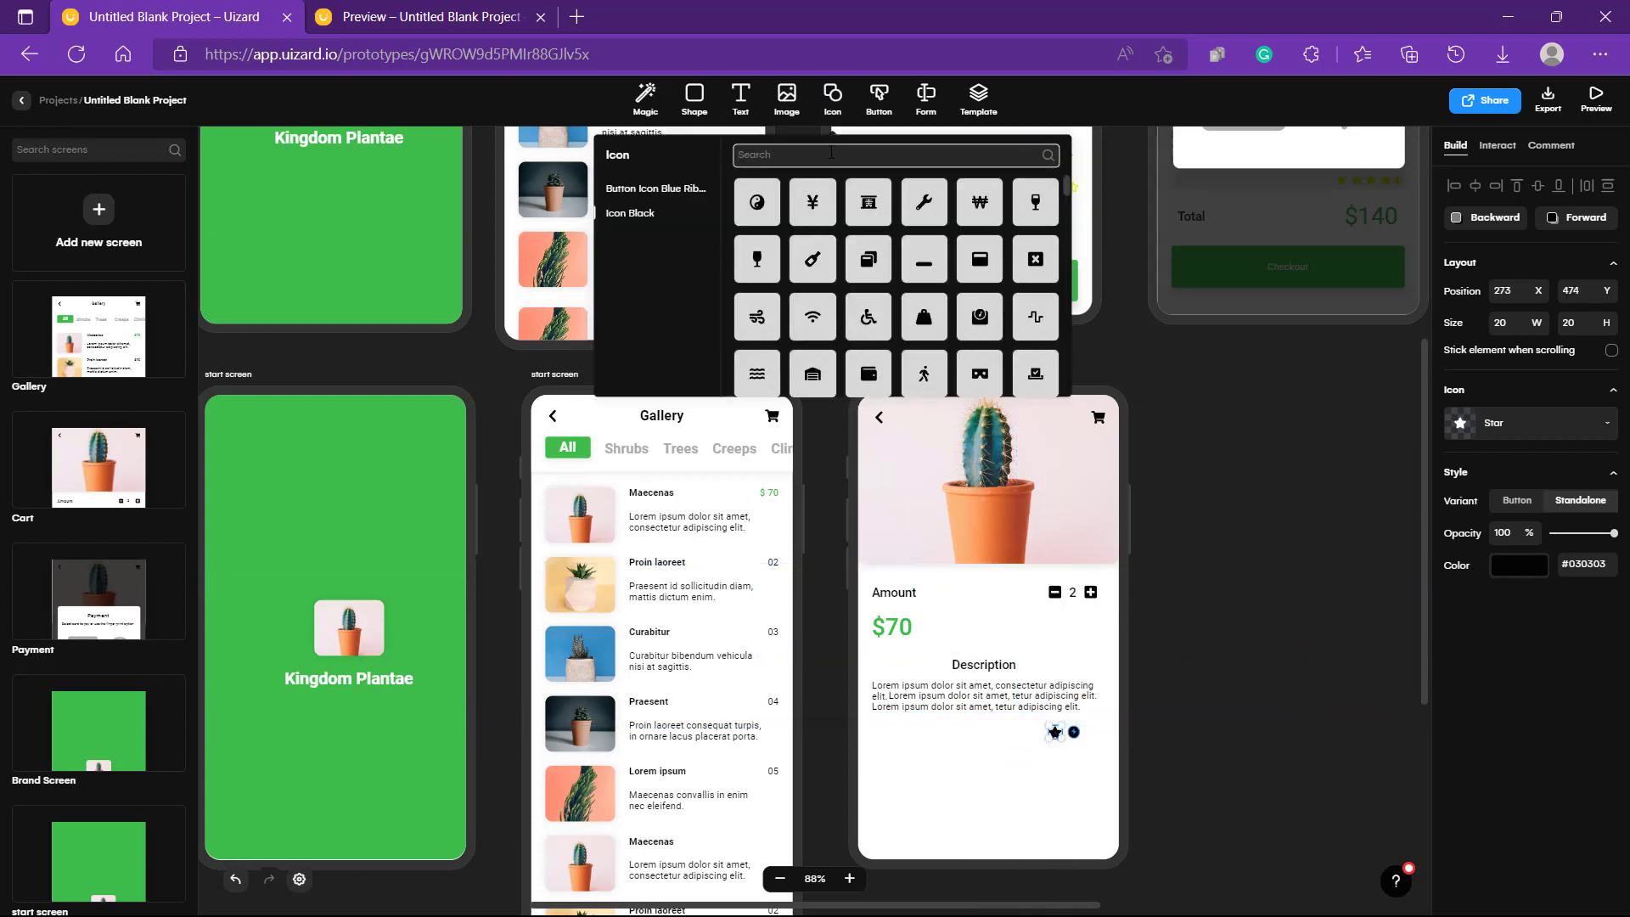
pyautogui.click(831, 153)
pyautogui.write('star')
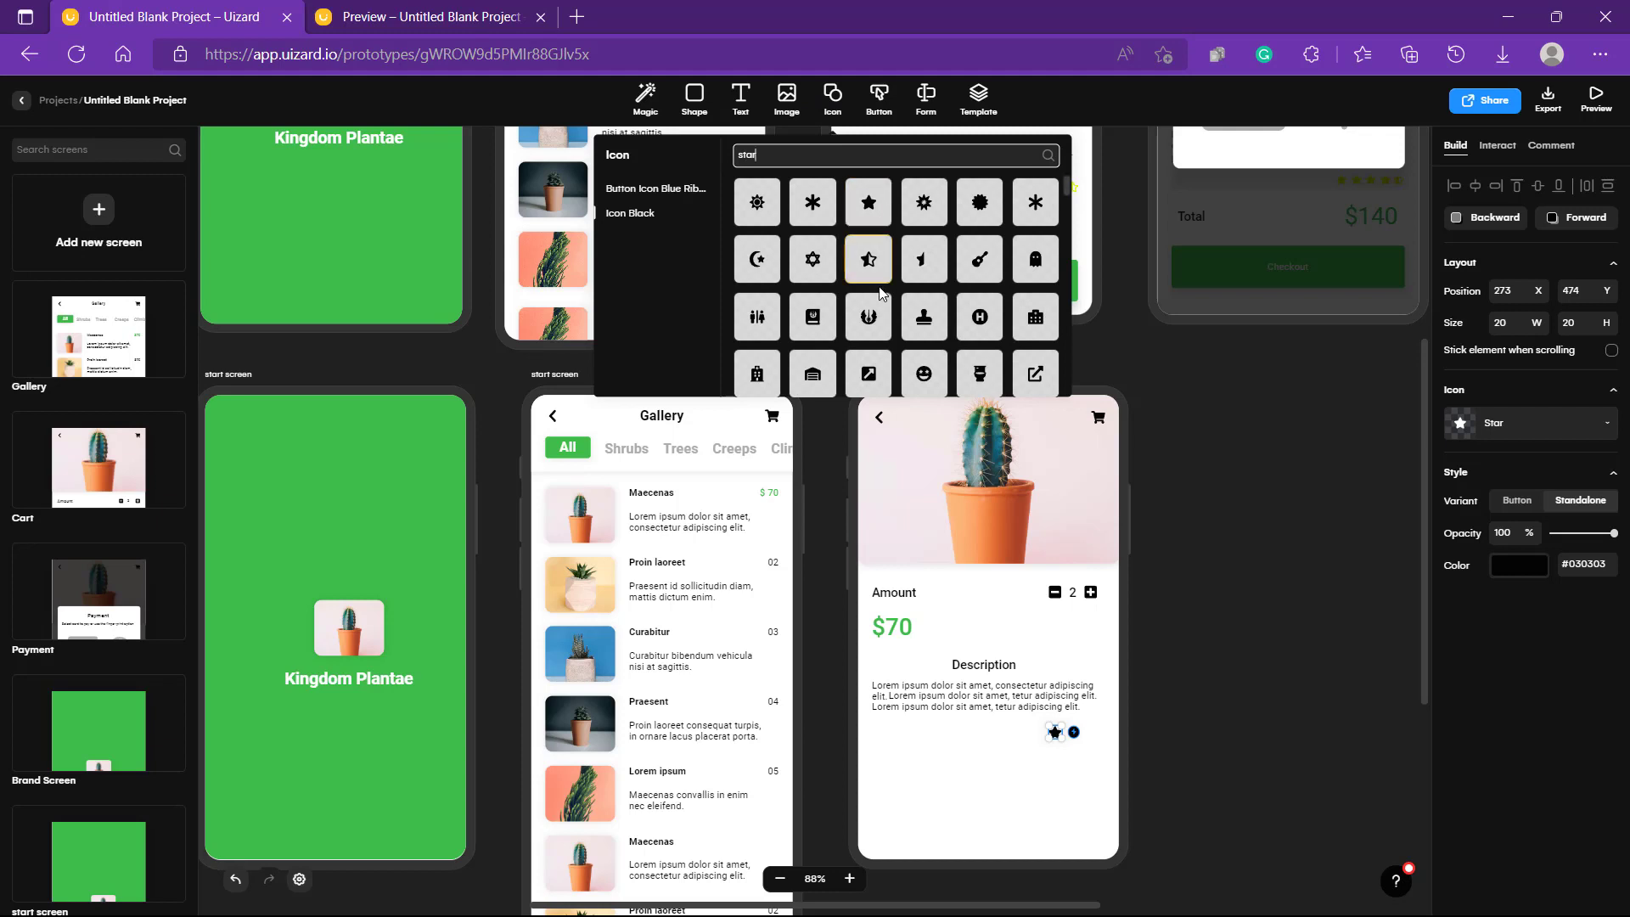
pyautogui.moveTo(872, 269); pyautogui.dragTo(1093, 765)
# Duplicate the solid star into a horizontal row of four stars below the description text.
pyautogui.click(1056, 736)
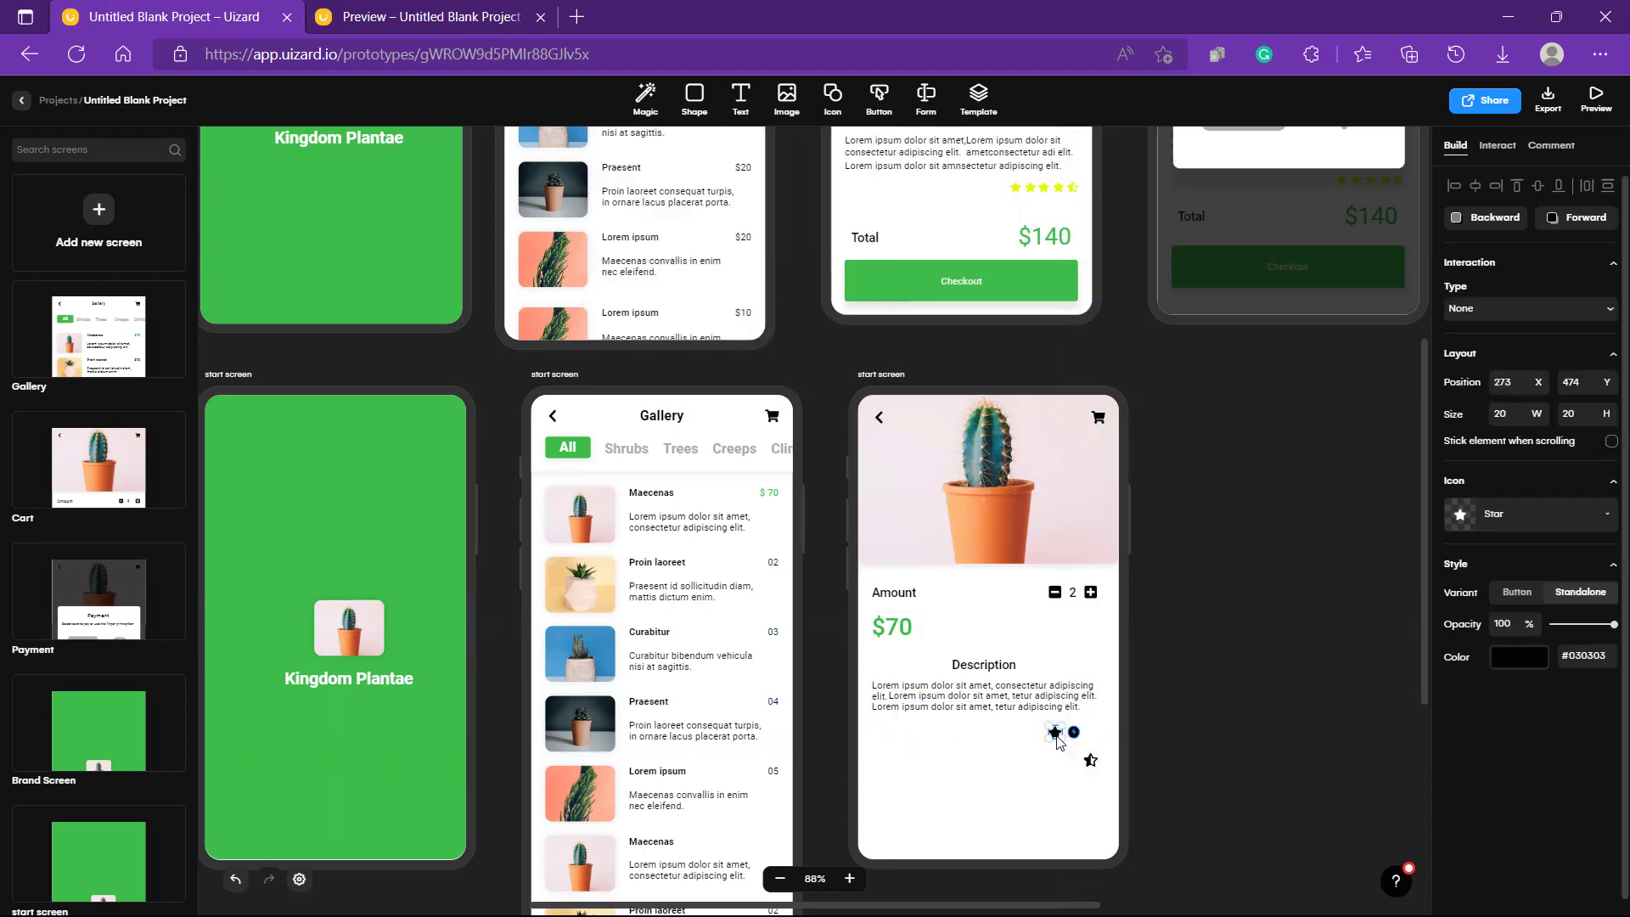
pyautogui.moveTo(1057, 740); pyautogui.dragTo(1096, 743)
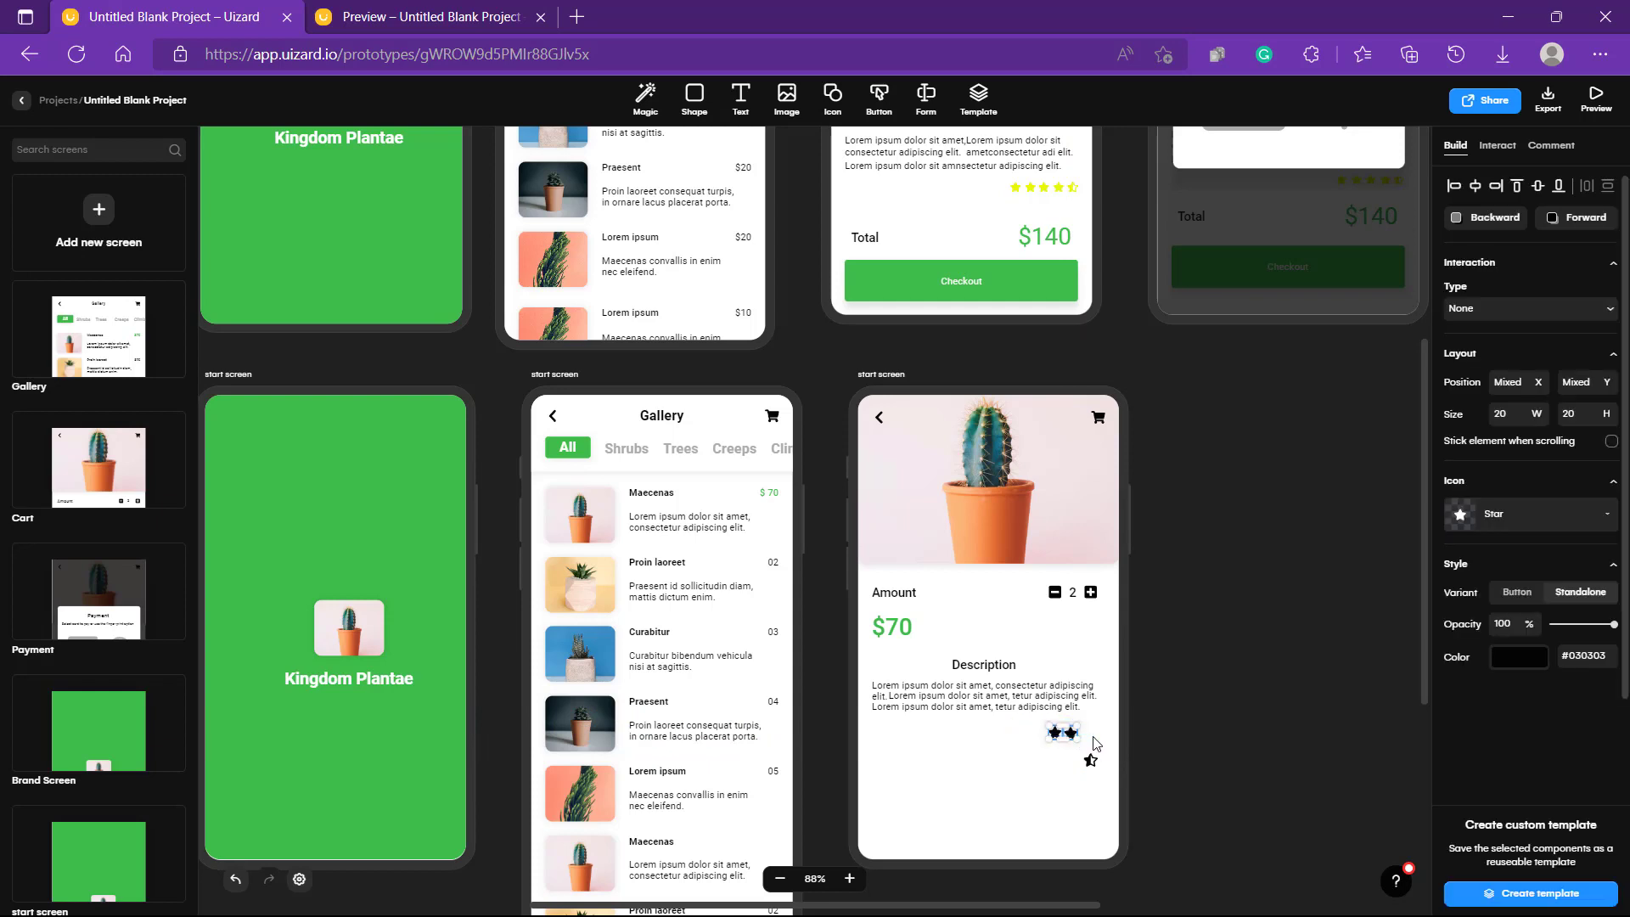
pyautogui.hotkey('ctrl', 'd')
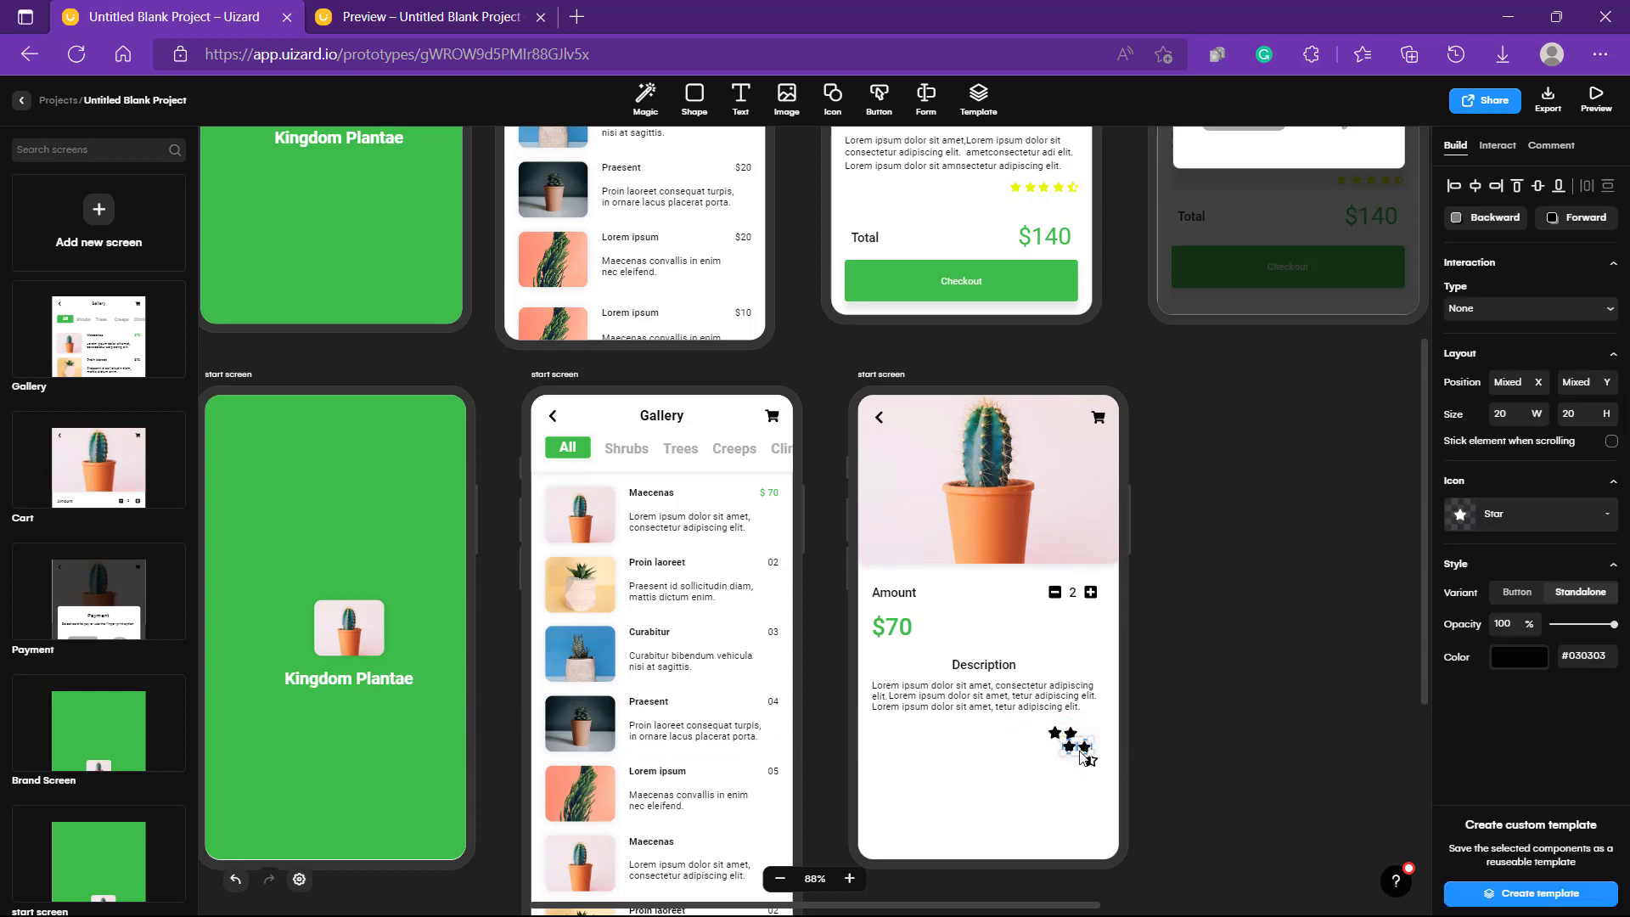
pyautogui.moveTo(1080, 751); pyautogui.dragTo(985, 732)
pyautogui.click(1042, 778)
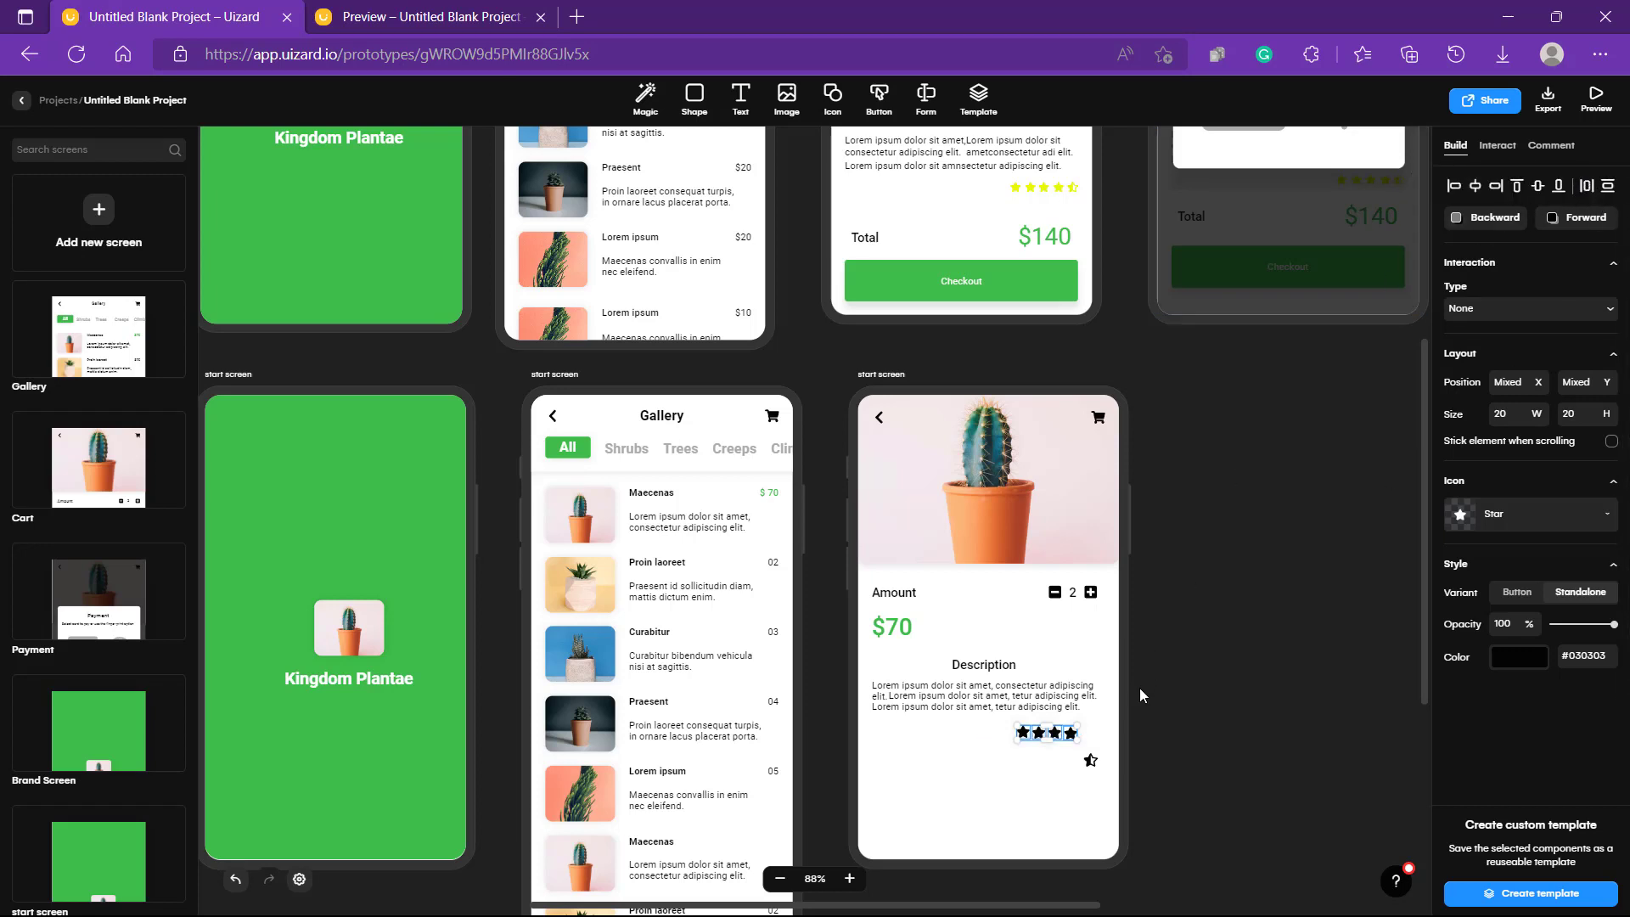
# Place the half star at the right end of the star row and align all five icons along their bottom edges.
pyautogui.click(1091, 760)
pyautogui.moveTo(1094, 767); pyautogui.dragTo(999, 731)
pyautogui.click(1089, 773)
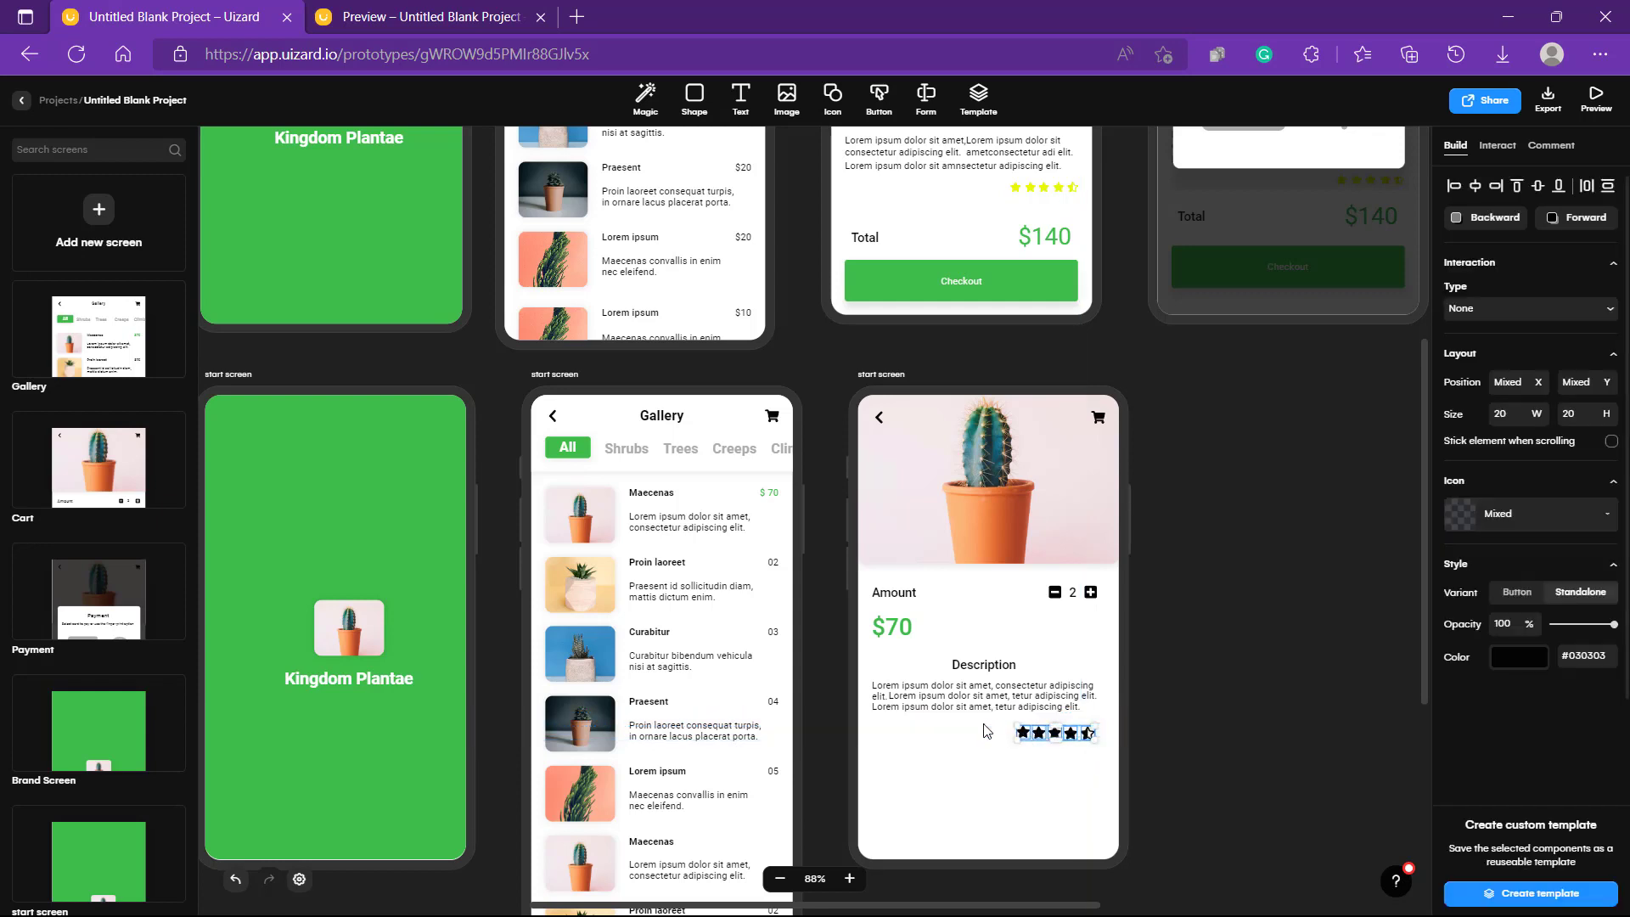
pyautogui.click(1562, 186)
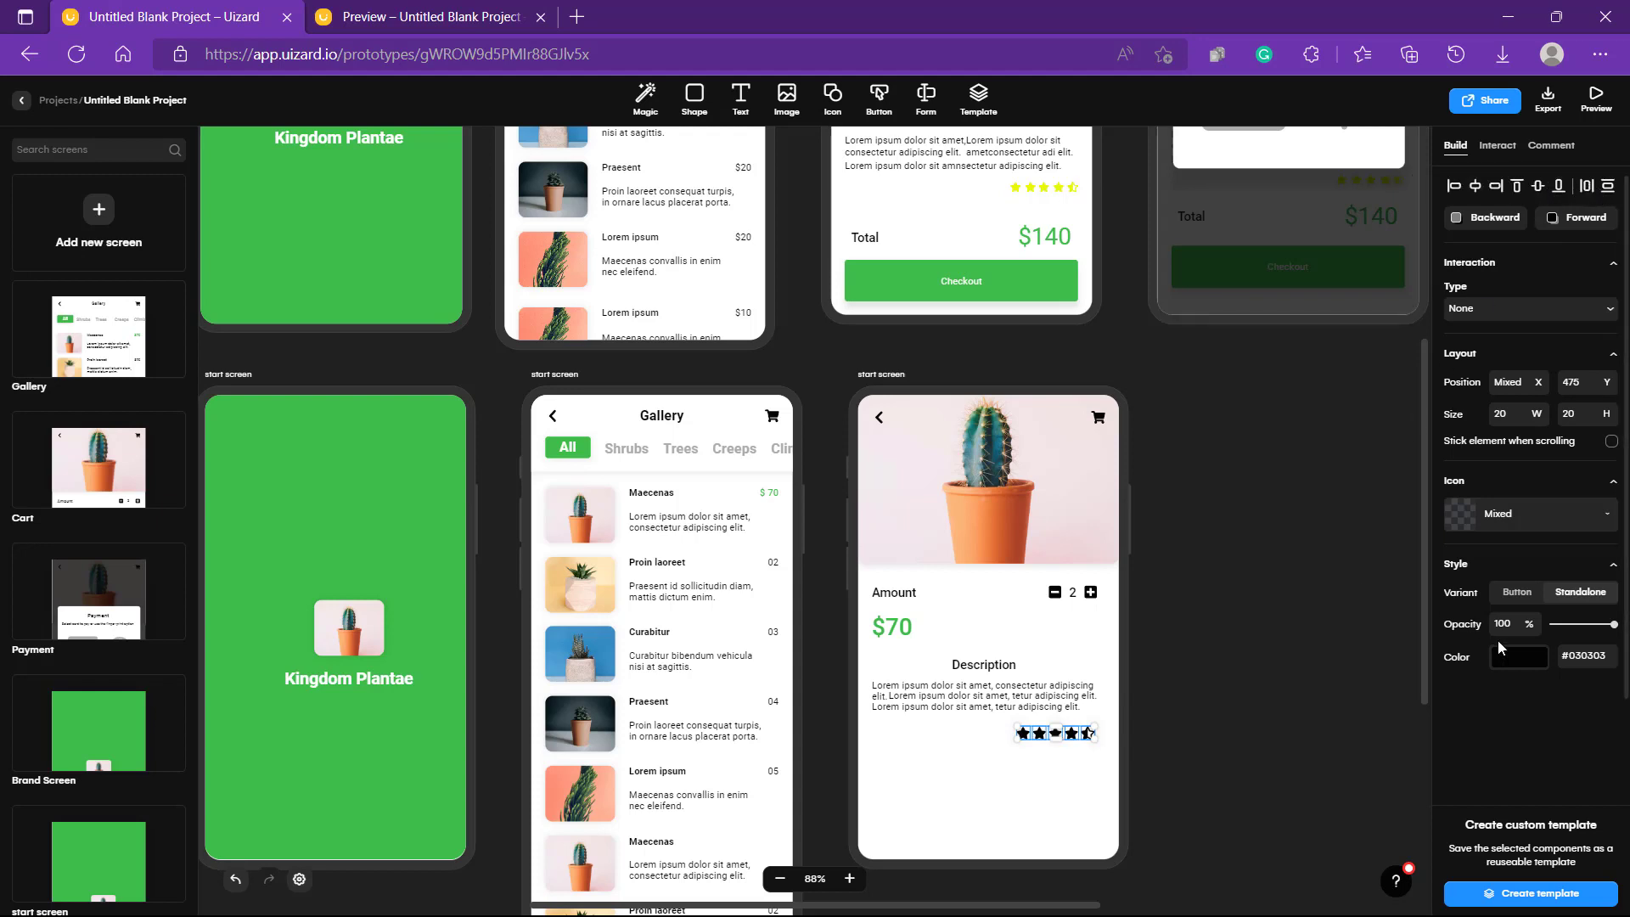
# Colour the five rating stars green (#3CBD48).
pyautogui.click(1518, 662)
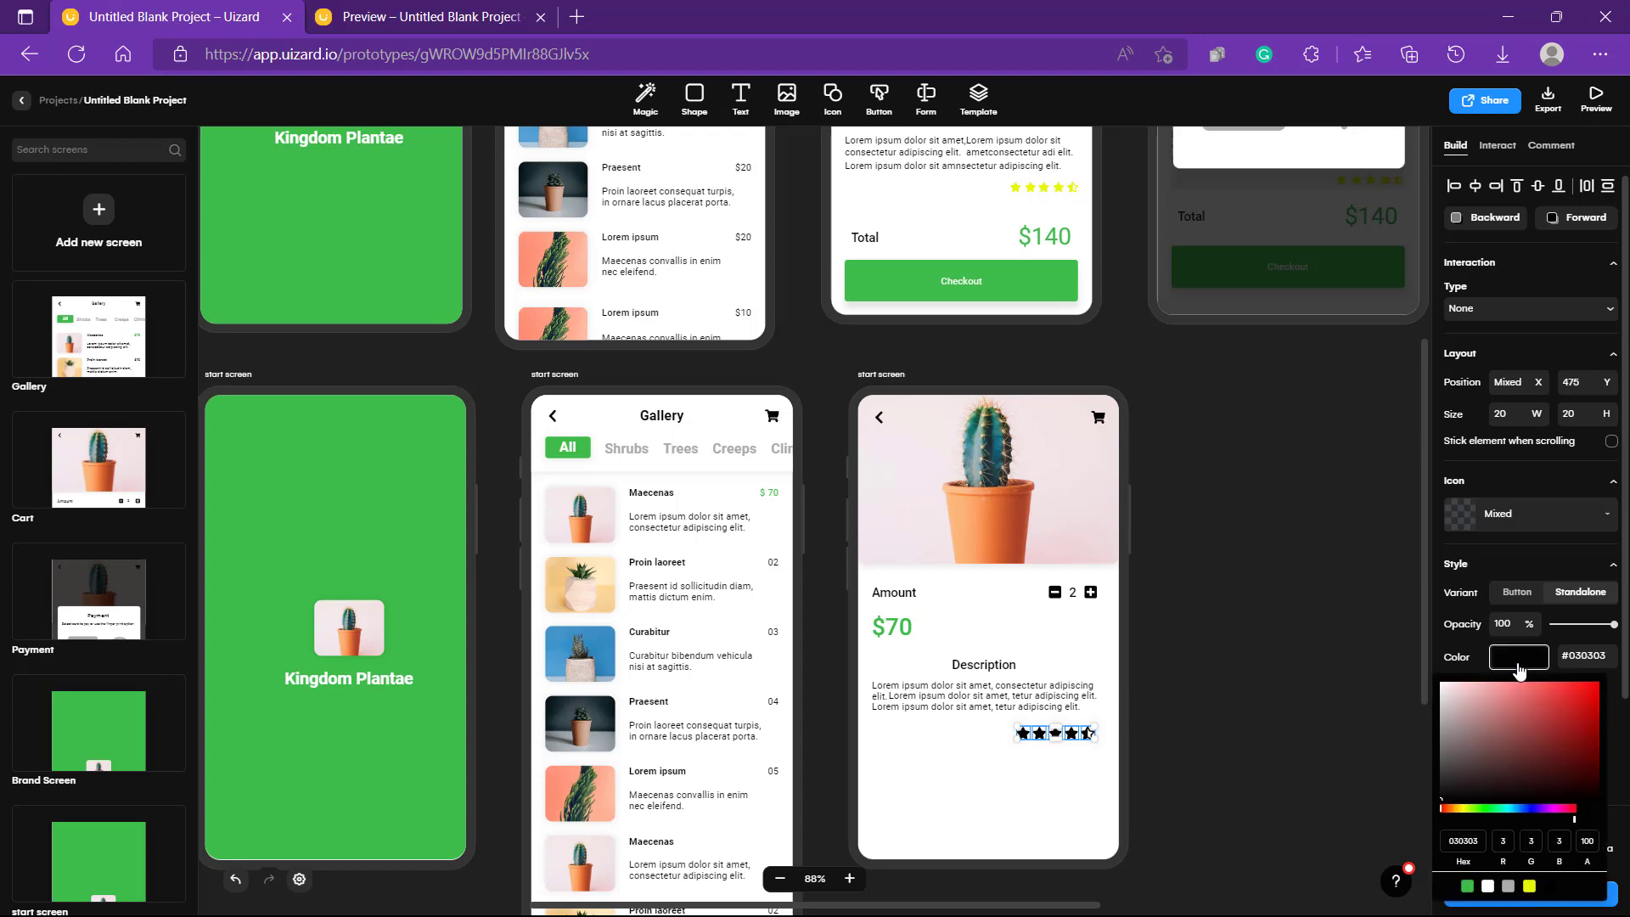
pyautogui.click(1529, 886)
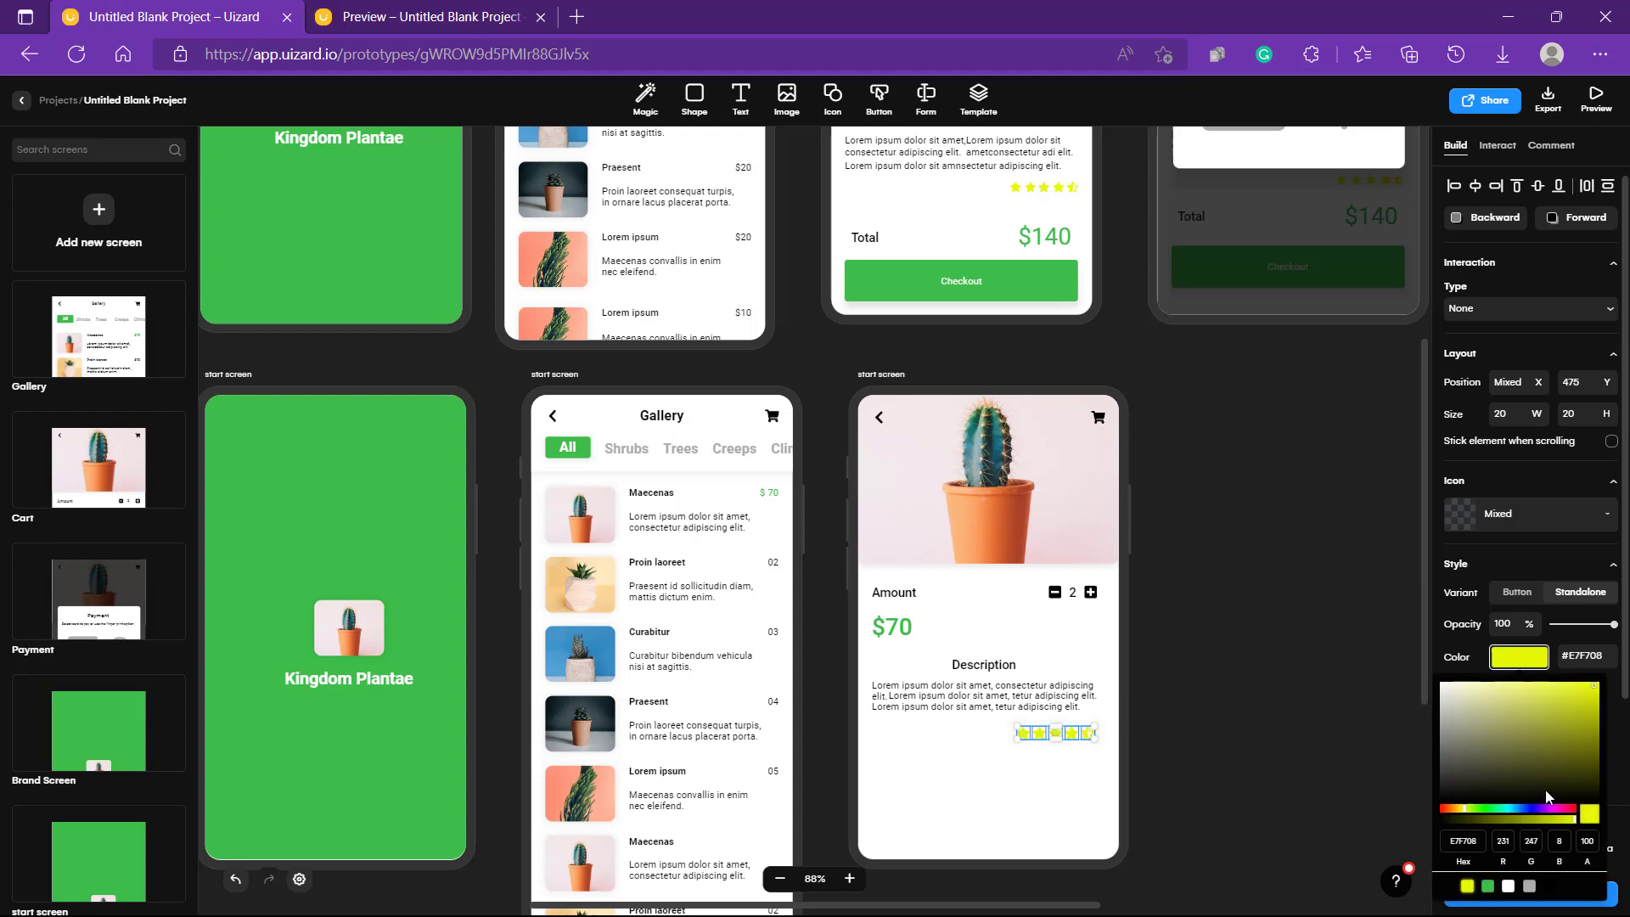
pyautogui.click(1488, 886)
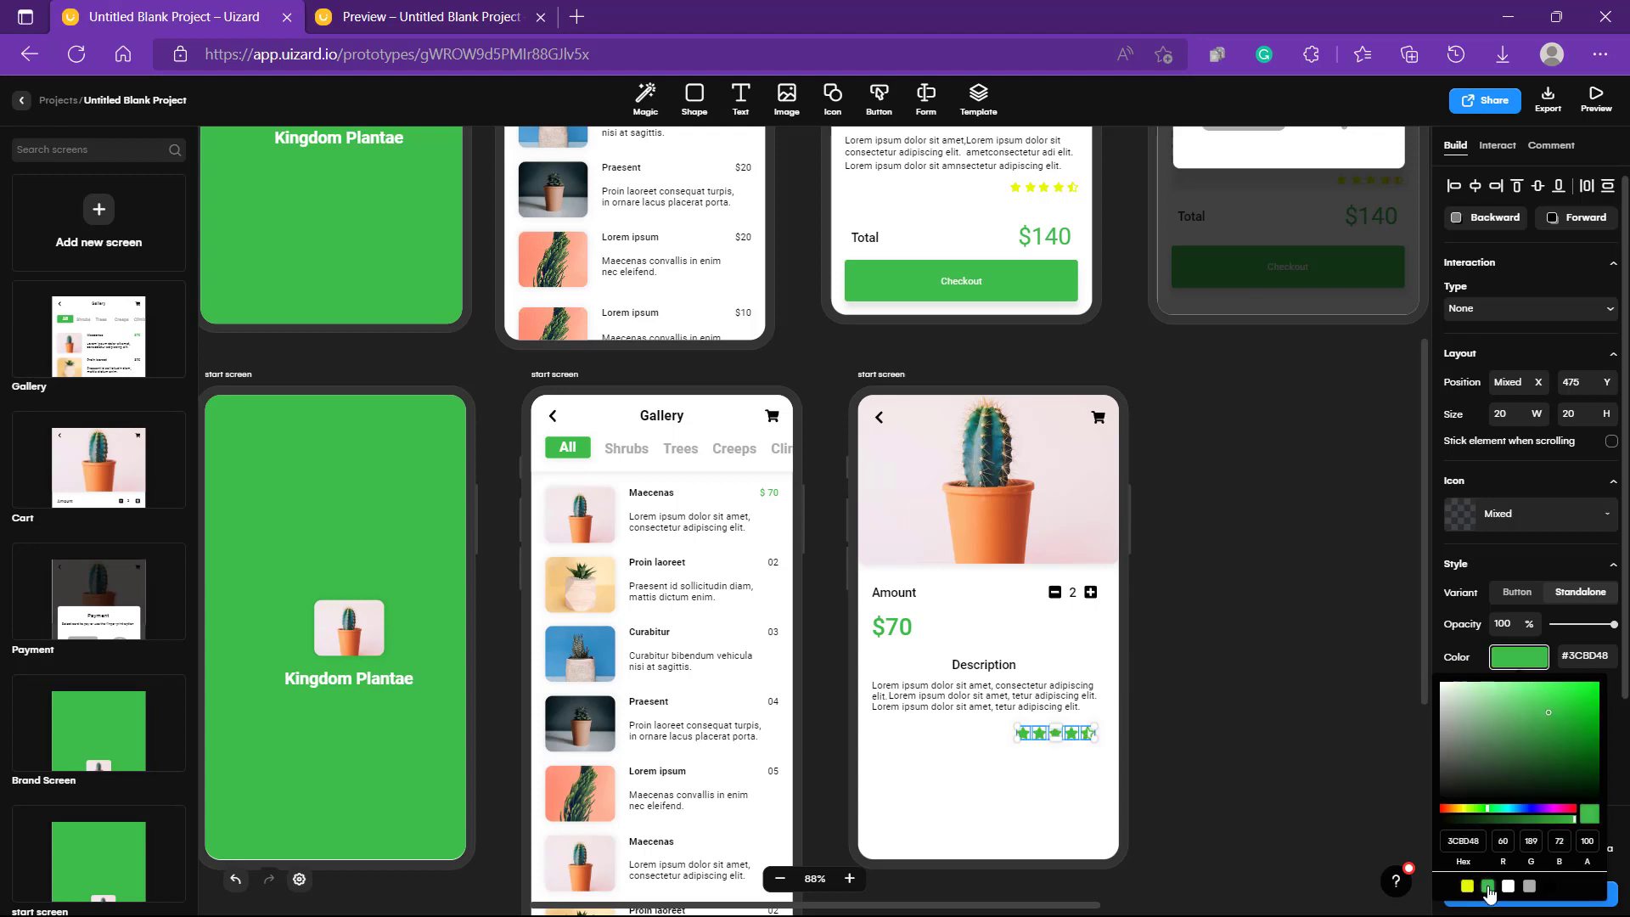
pyautogui.click(1247, 777)
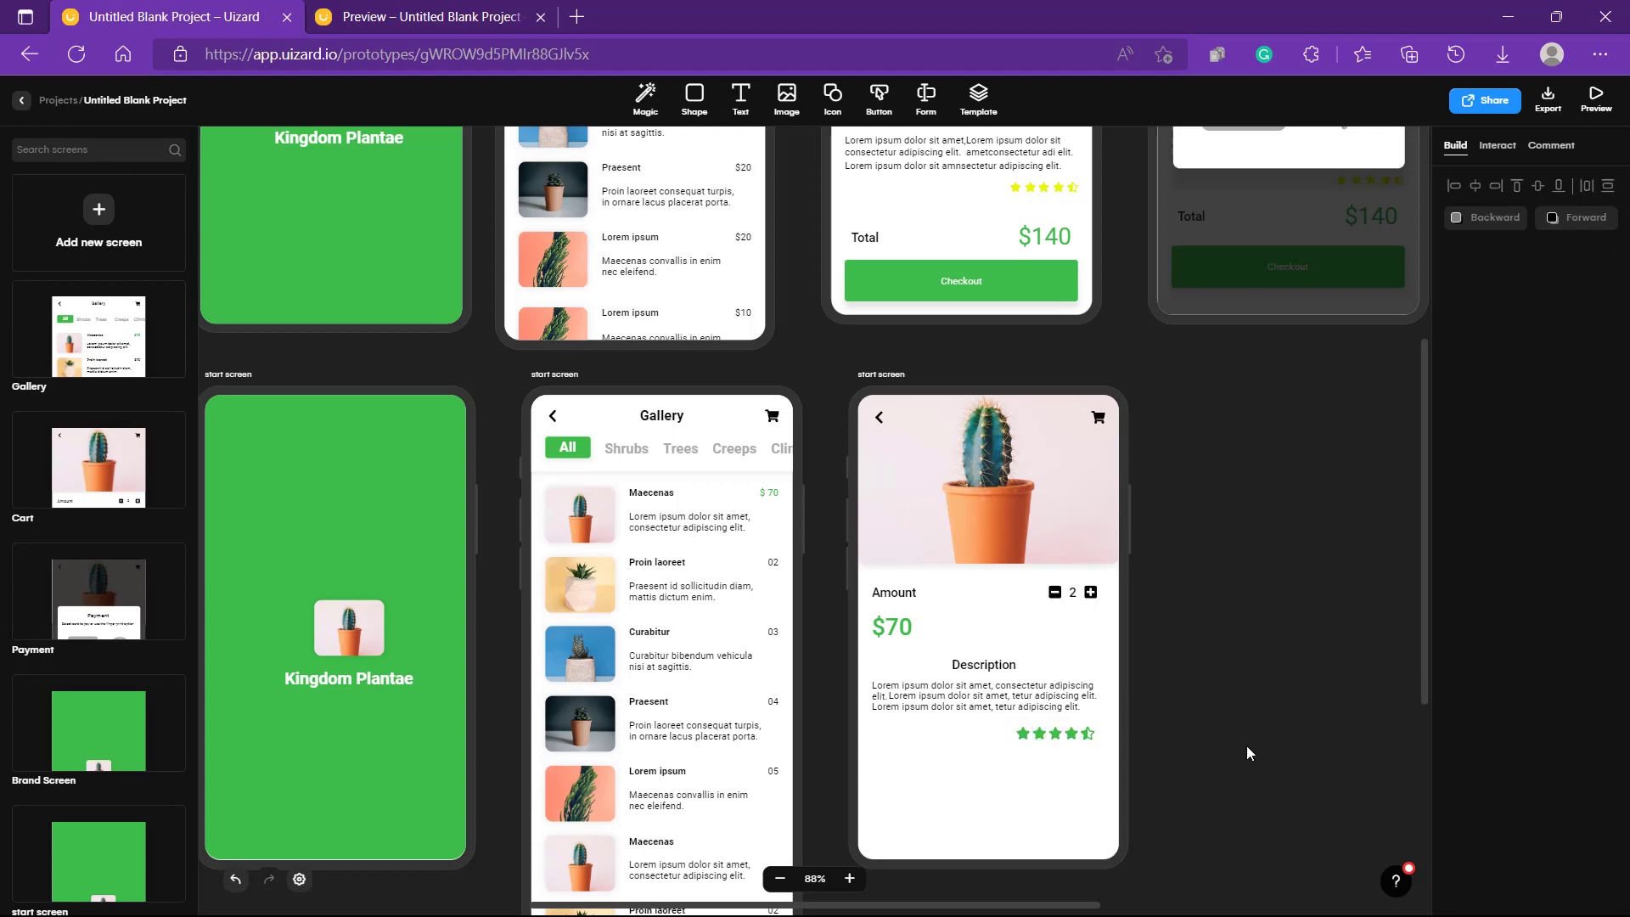
# Shrink the five rating stars to 16 × 16 and shift the row right, towards the description text's right end.
pyautogui.moveTo(1109, 761); pyautogui.dragTo(1001, 725)
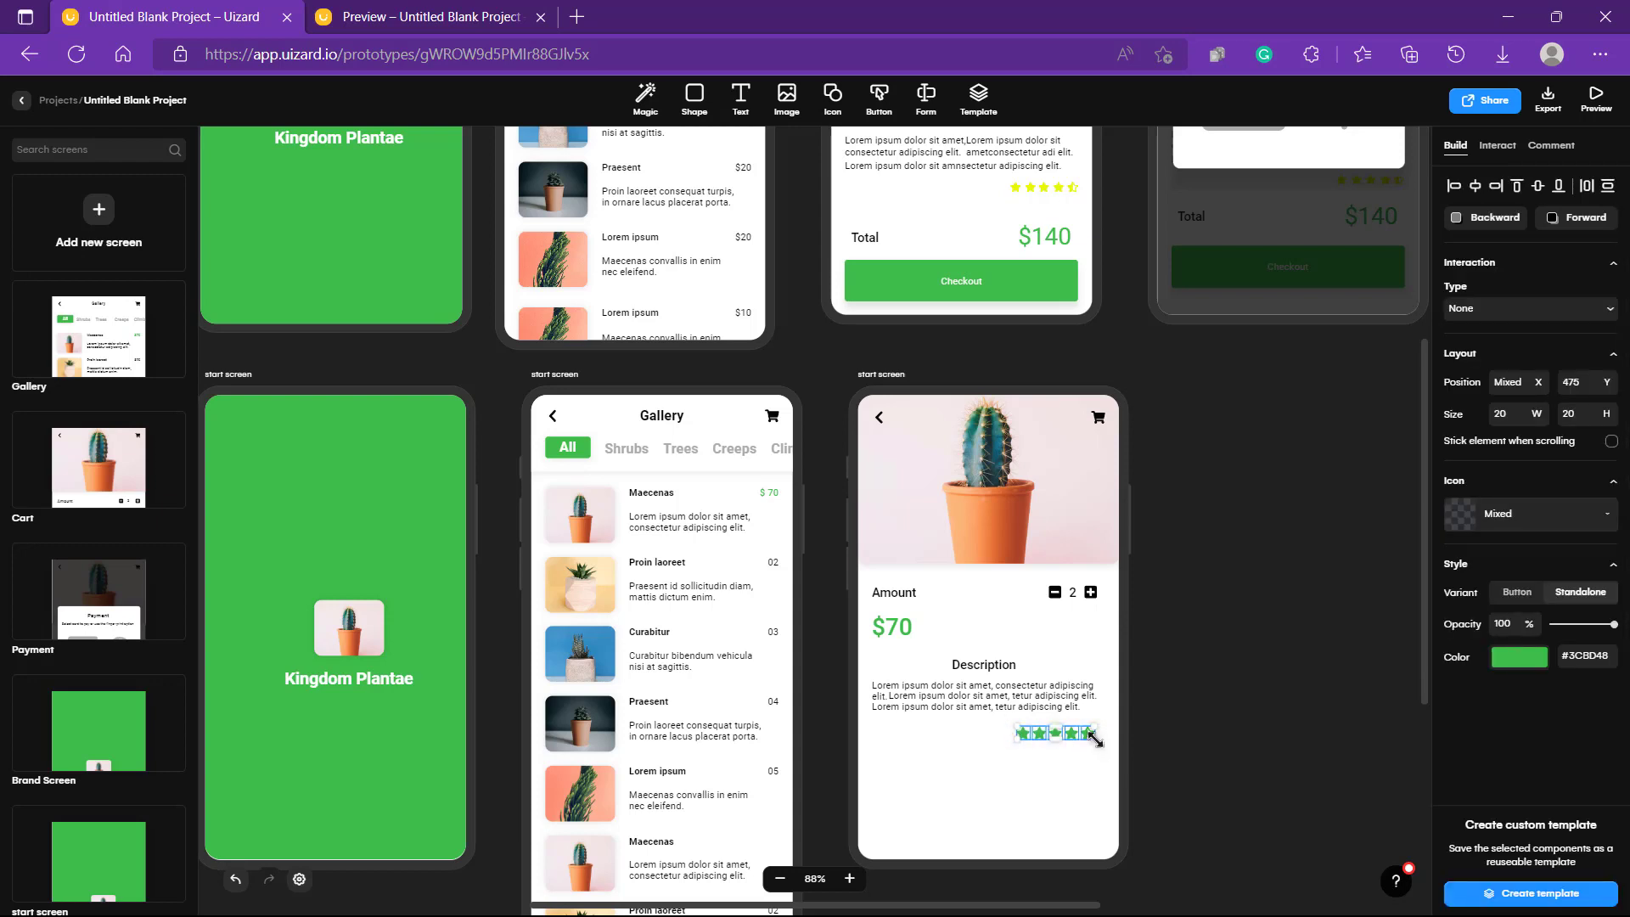
pyautogui.moveTo(1095, 739); pyautogui.dragTo(1079, 736)
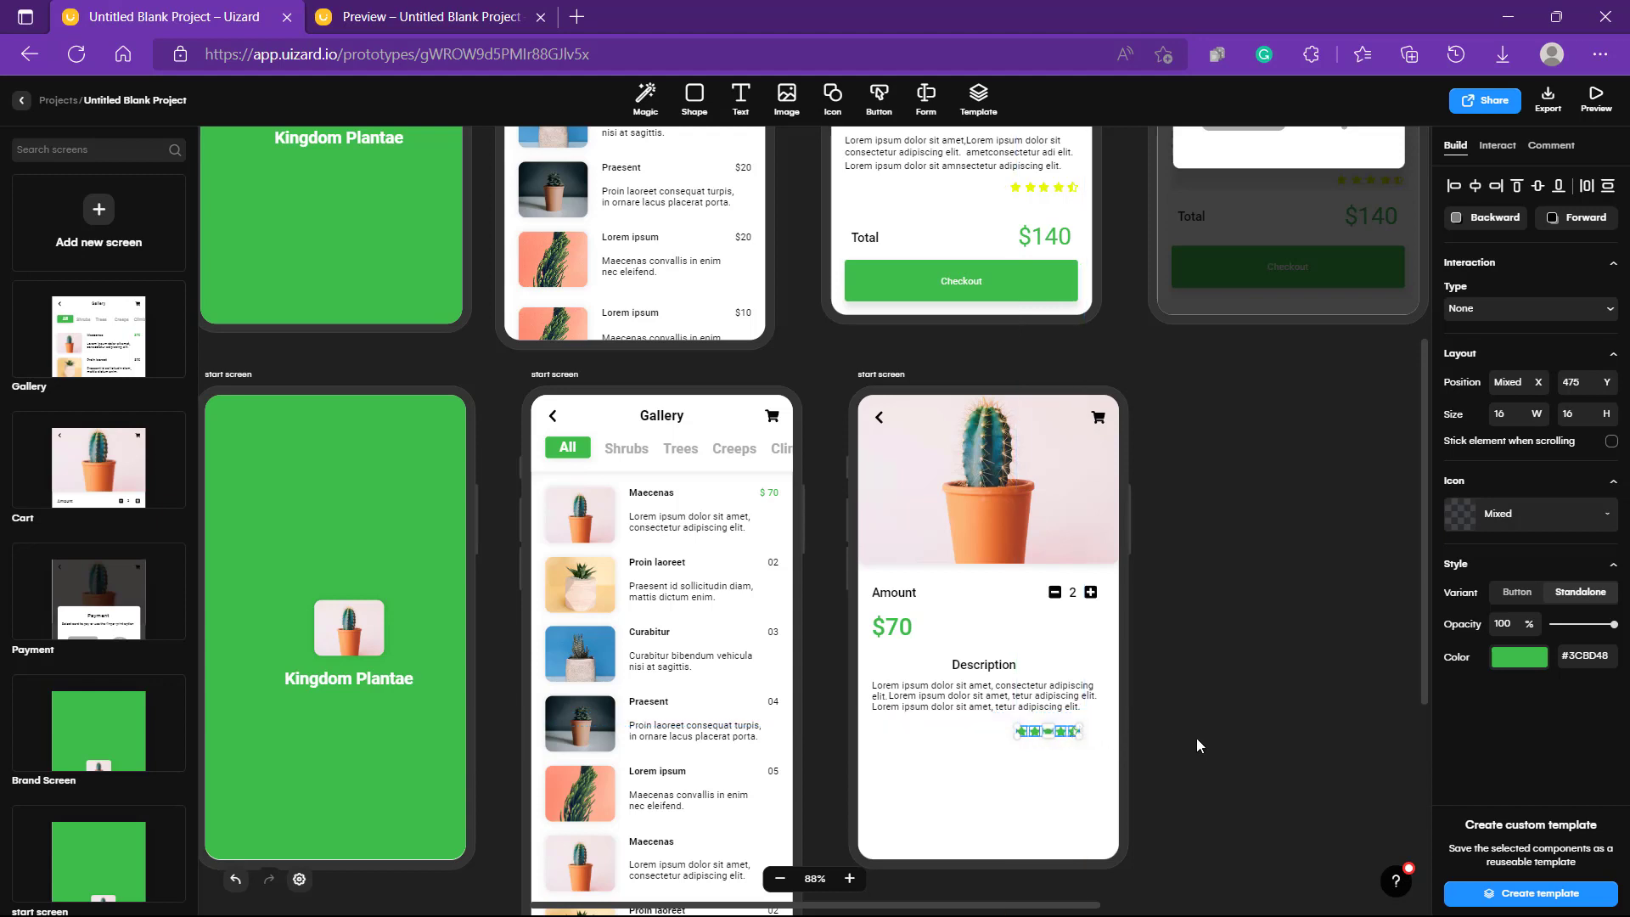
pyautogui.click(1057, 761)
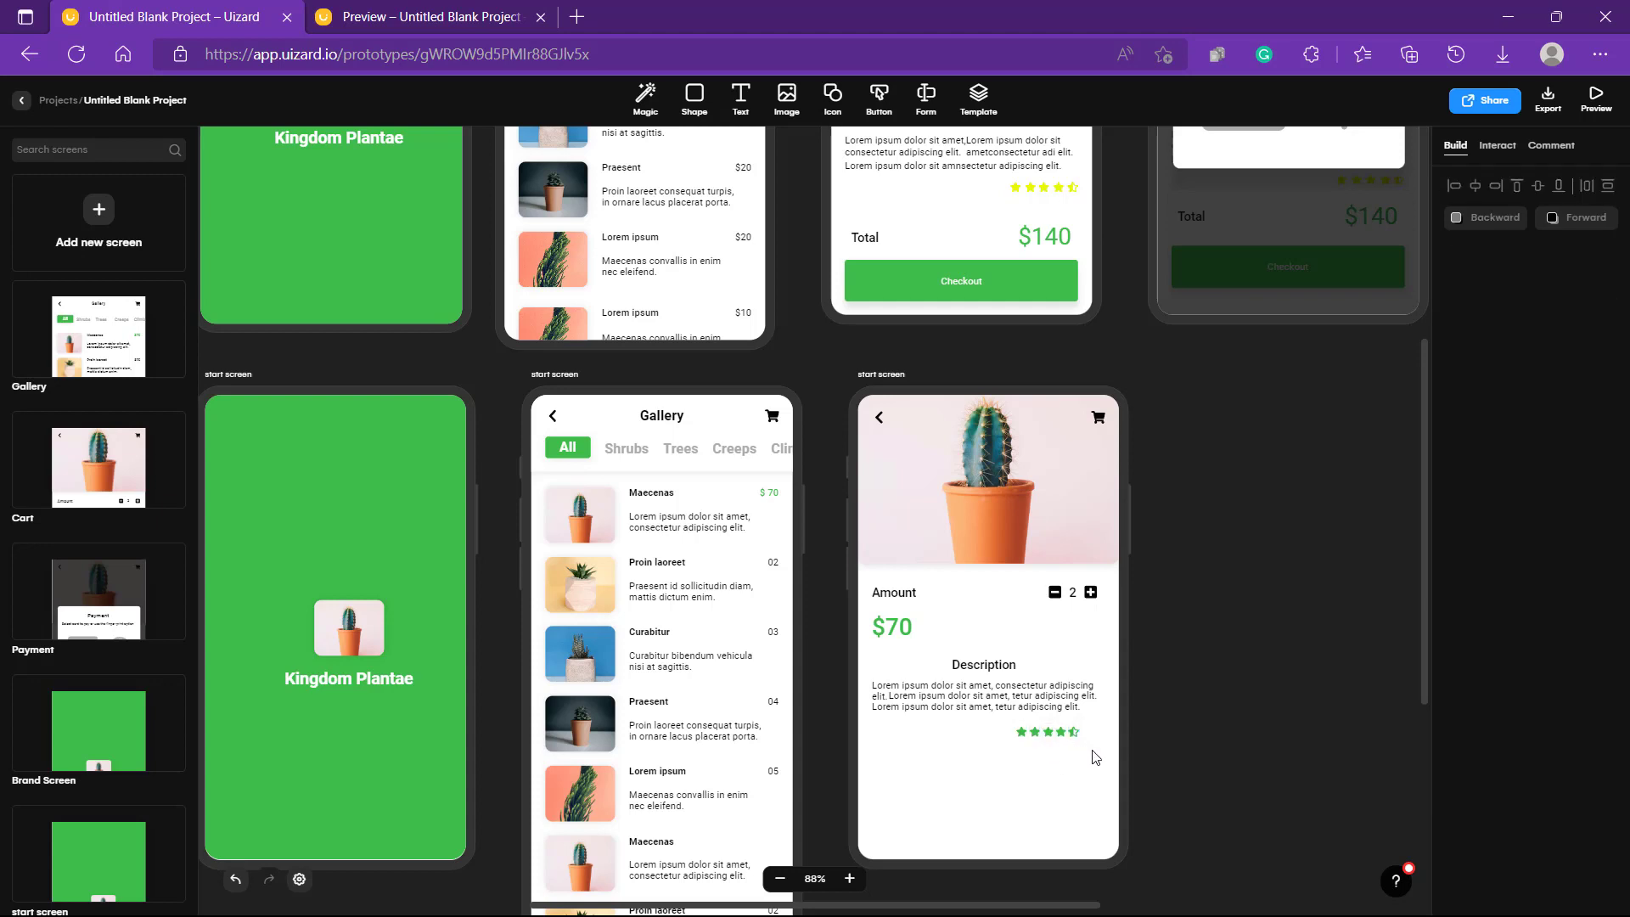
pyautogui.moveTo(1092, 751); pyautogui.dragTo(1008, 735)
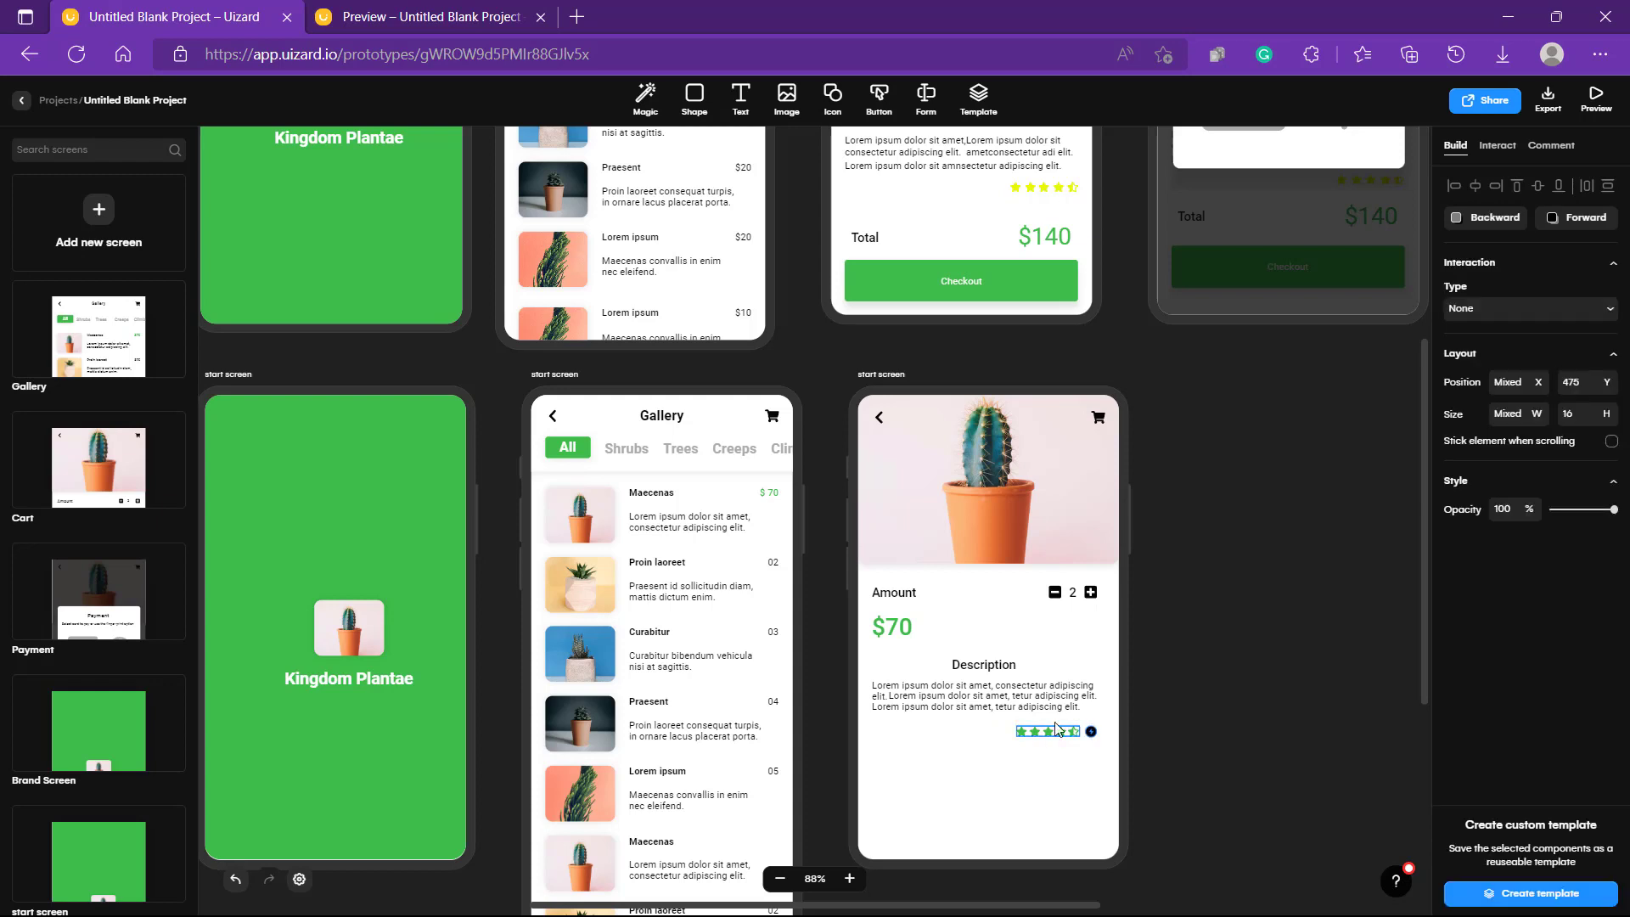
pyautogui.moveTo(1067, 735)
pyautogui.mouseDown()
pyautogui.moveTo(1068, 670)
pyautogui.moveTo(1070, 739)
pyautogui.mouseUp()
# Move the description paragraph together with its star row down to leave more space below the Description heading.
pyautogui.scroll(3, 1070, 739)
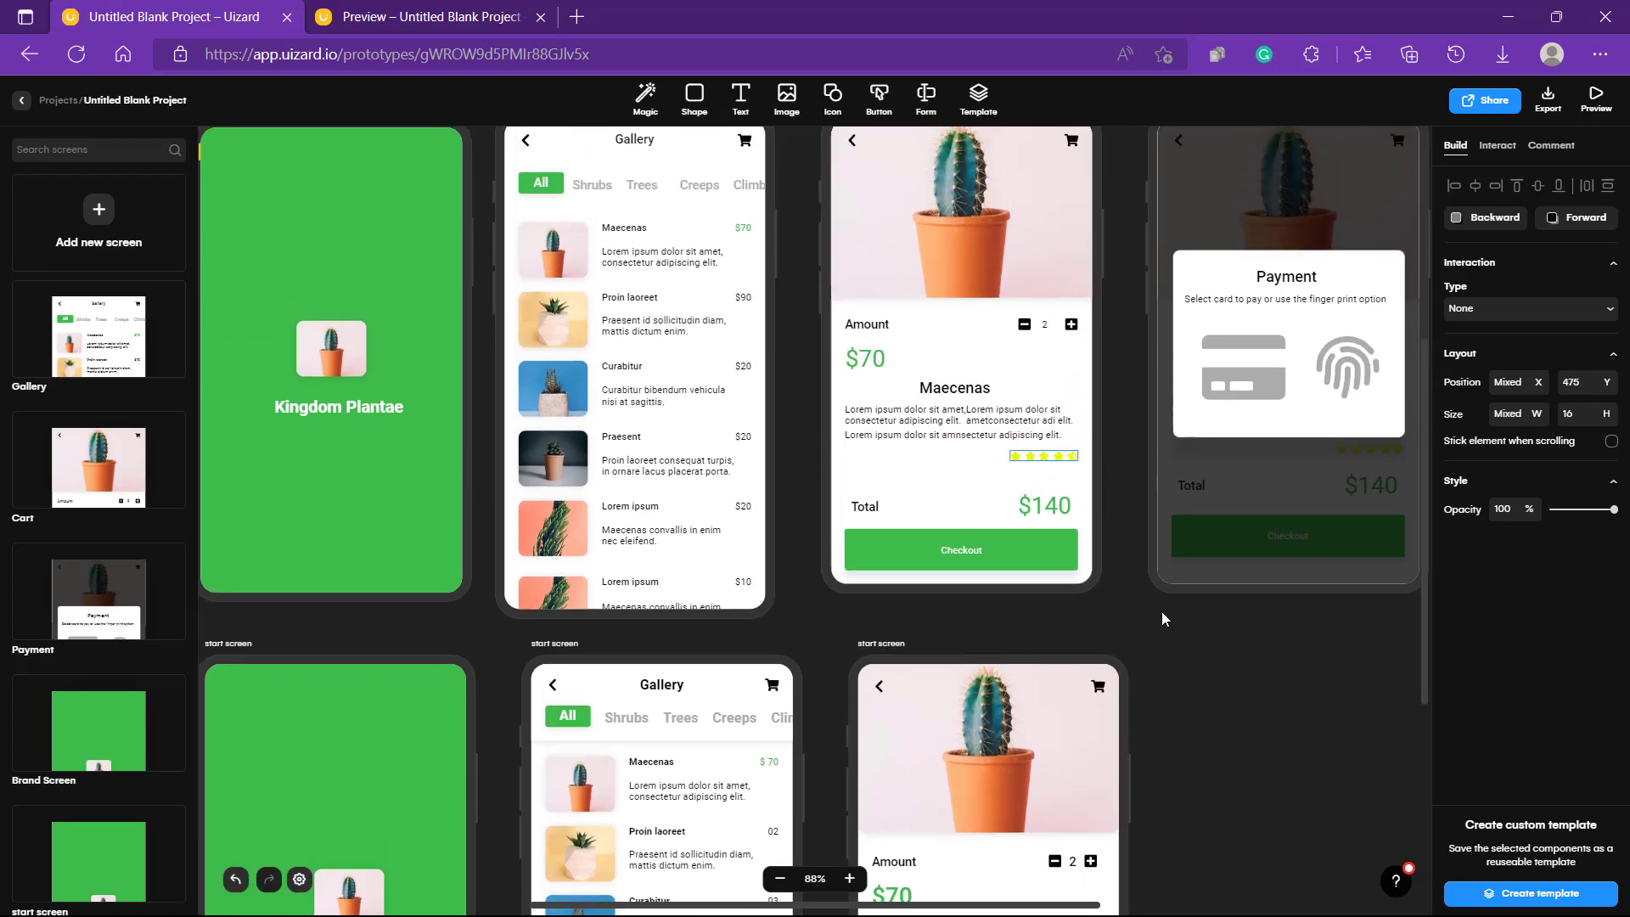
pyautogui.scroll(-3, 1175, 670)
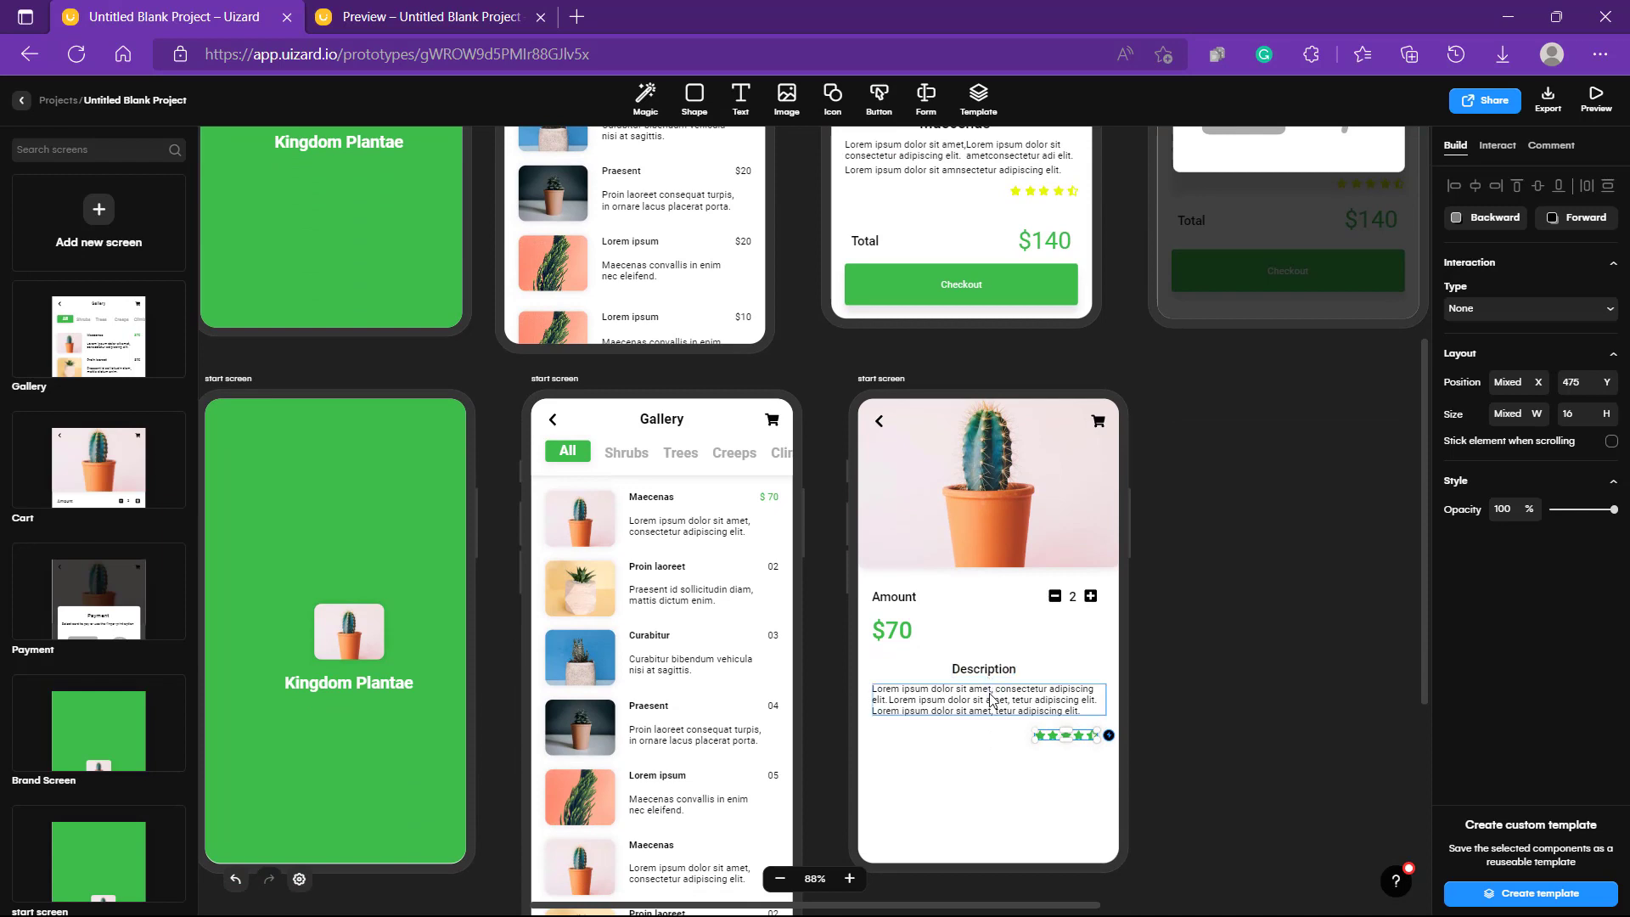
pyautogui.keyDown('shift'); pyautogui.click(993, 697); pyautogui.keyUp('shift')
pyautogui.moveTo(994, 697)
pyautogui.mouseDown()
pyautogui.moveTo(1016, 699)
pyautogui.moveTo(1012, 721)
pyautogui.mouseUp()
pyautogui.click(1240, 690)
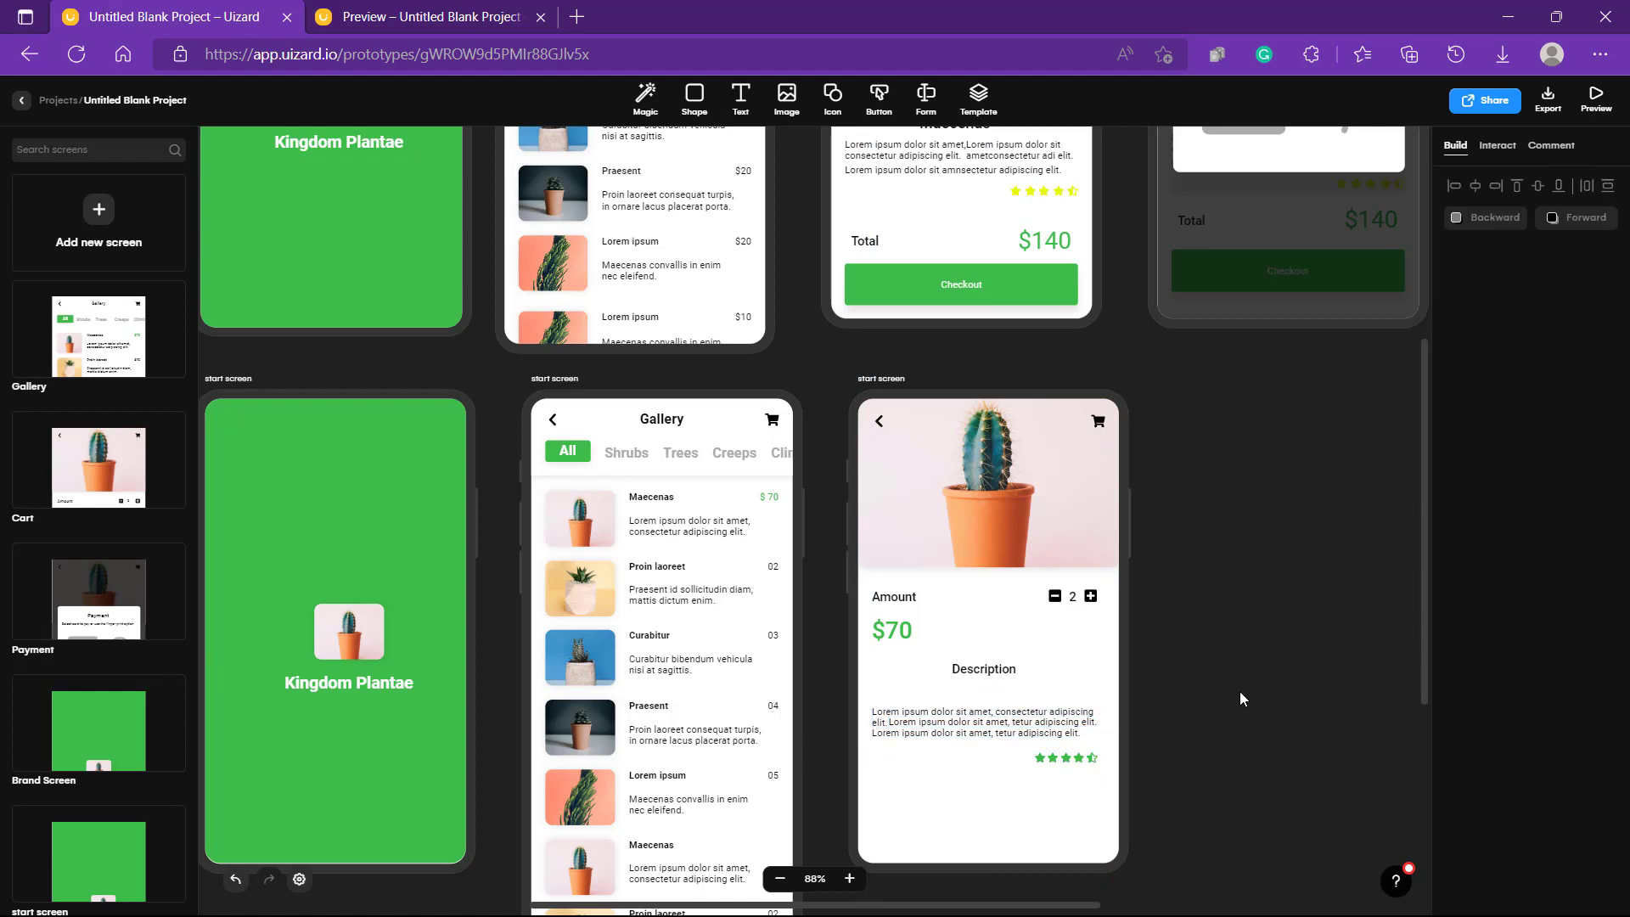
# Duplicate the Maecenas name from the gallery list, place the copy under the Description heading and set its text fit to Fit to text.
pyautogui.click(641, 501)
pyautogui.hotkey('ctrl', 'd')
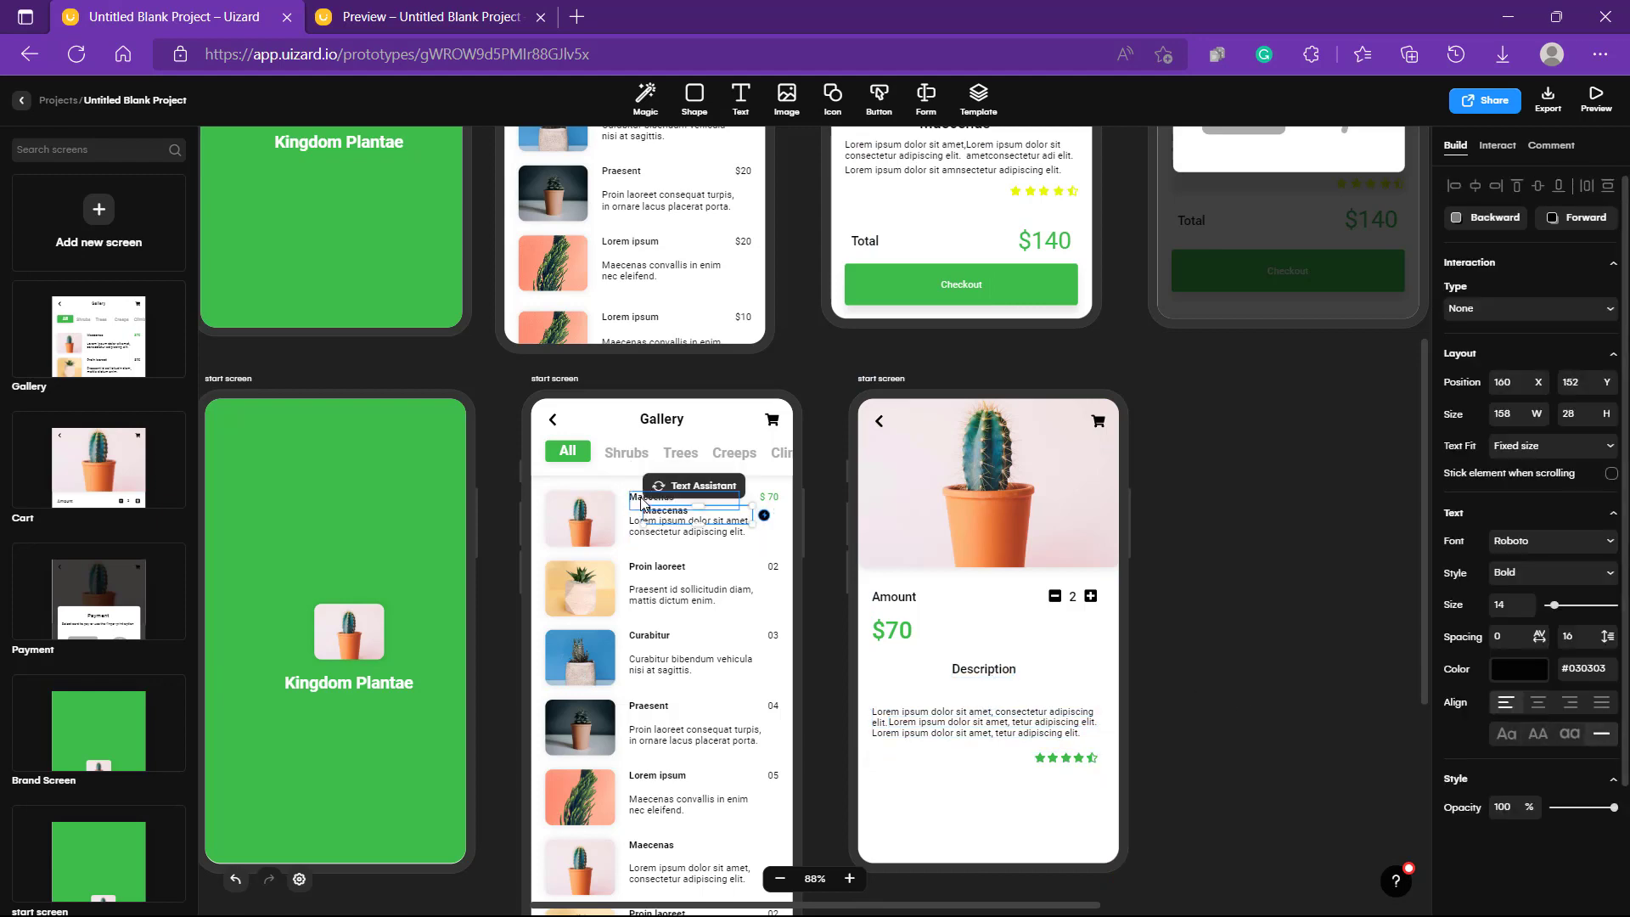
pyautogui.moveTo(664, 518); pyautogui.dragTo(982, 698)
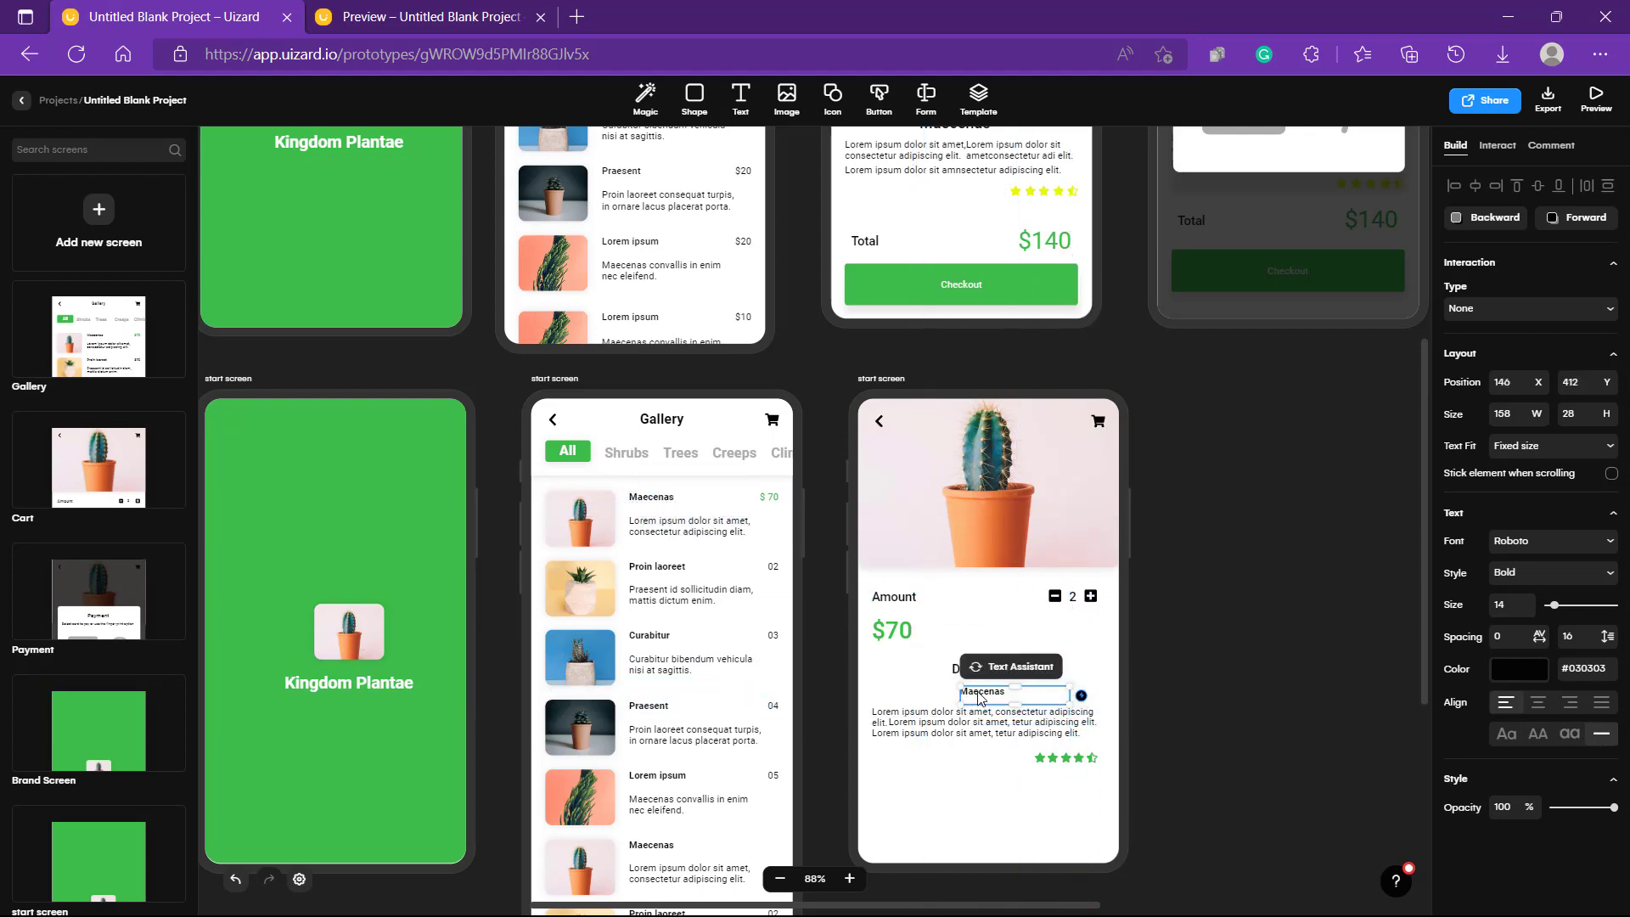
pyautogui.click(1554, 450)
pyautogui.click(1525, 505)
pyautogui.click(1285, 609)
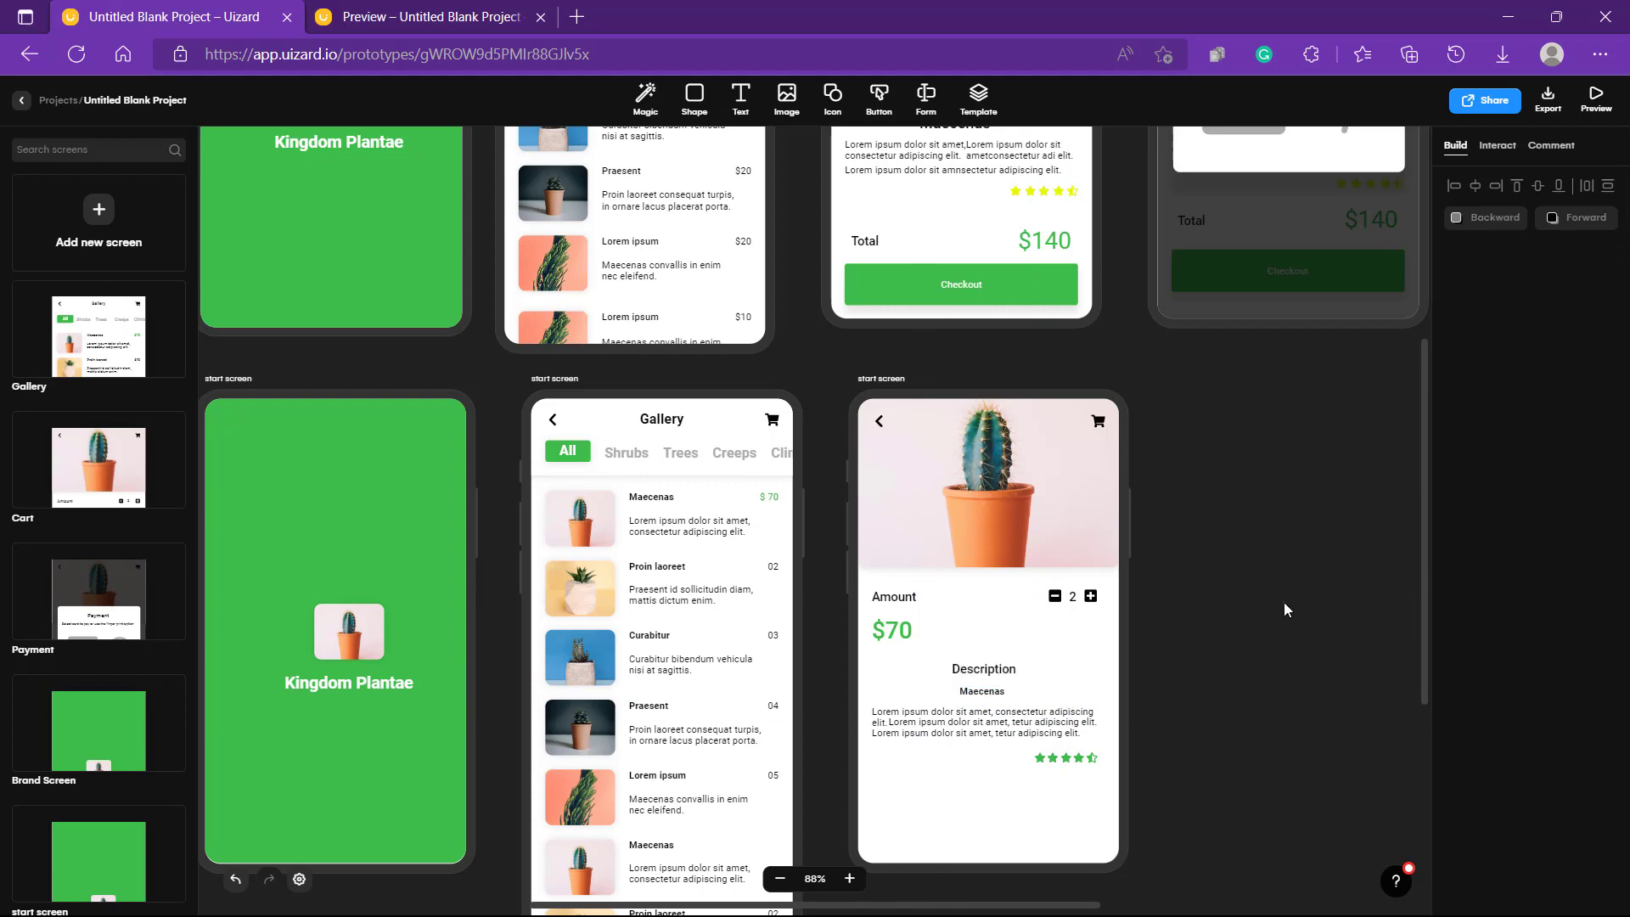
# Colour the Maecenas name under the Description heading grey (#ABABAB).
pyautogui.click(976, 695)
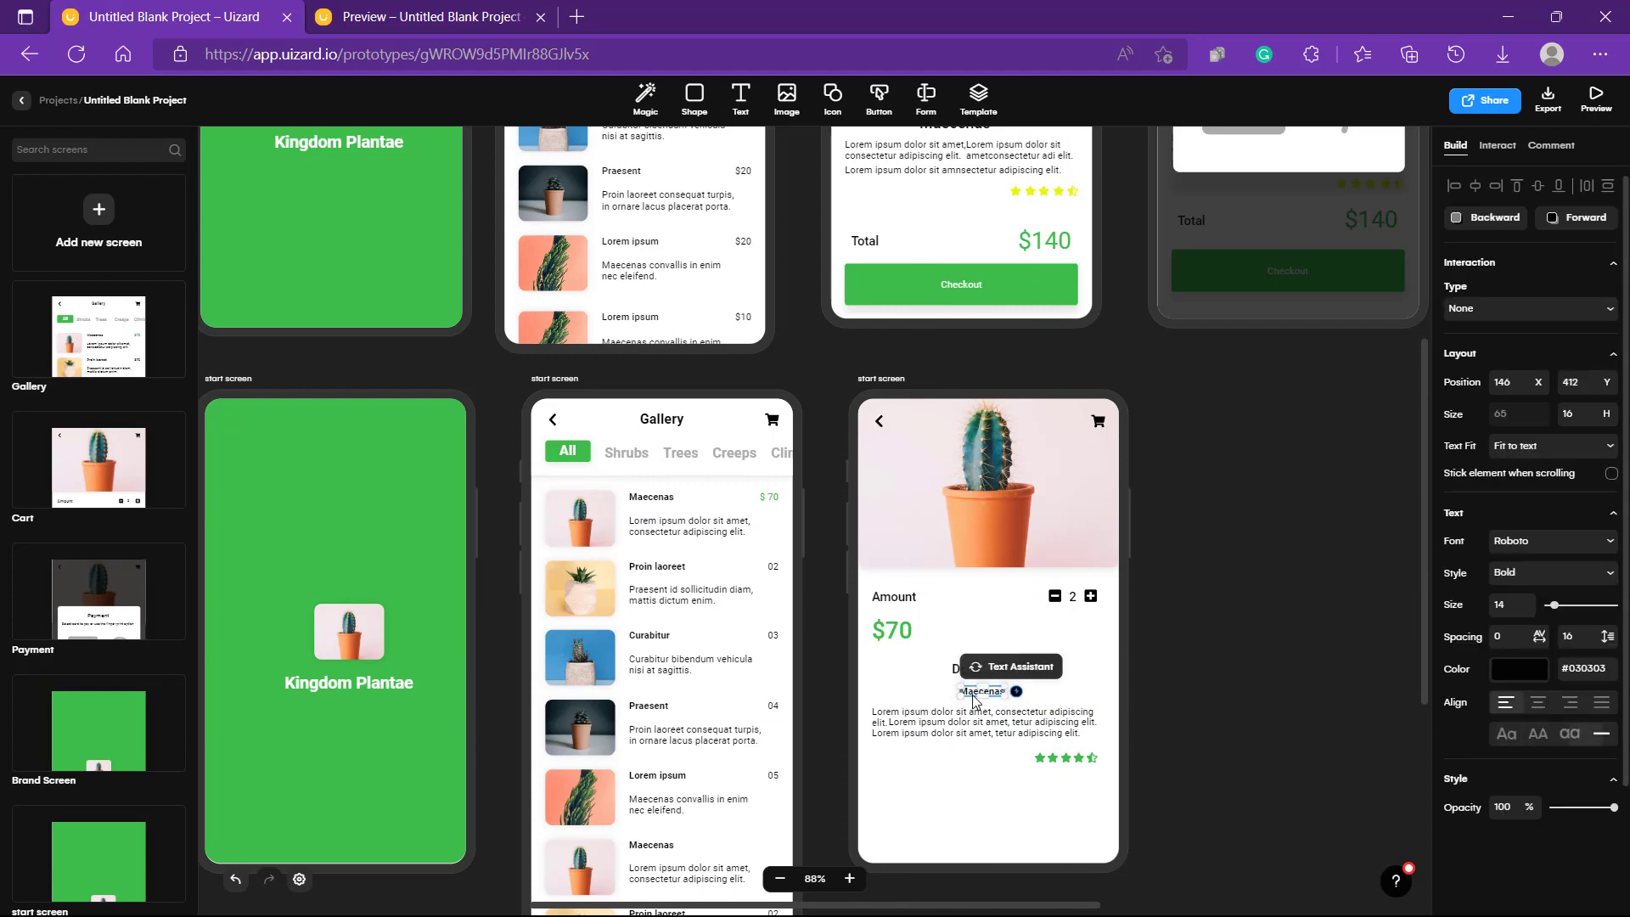
pyautogui.click(1507, 685)
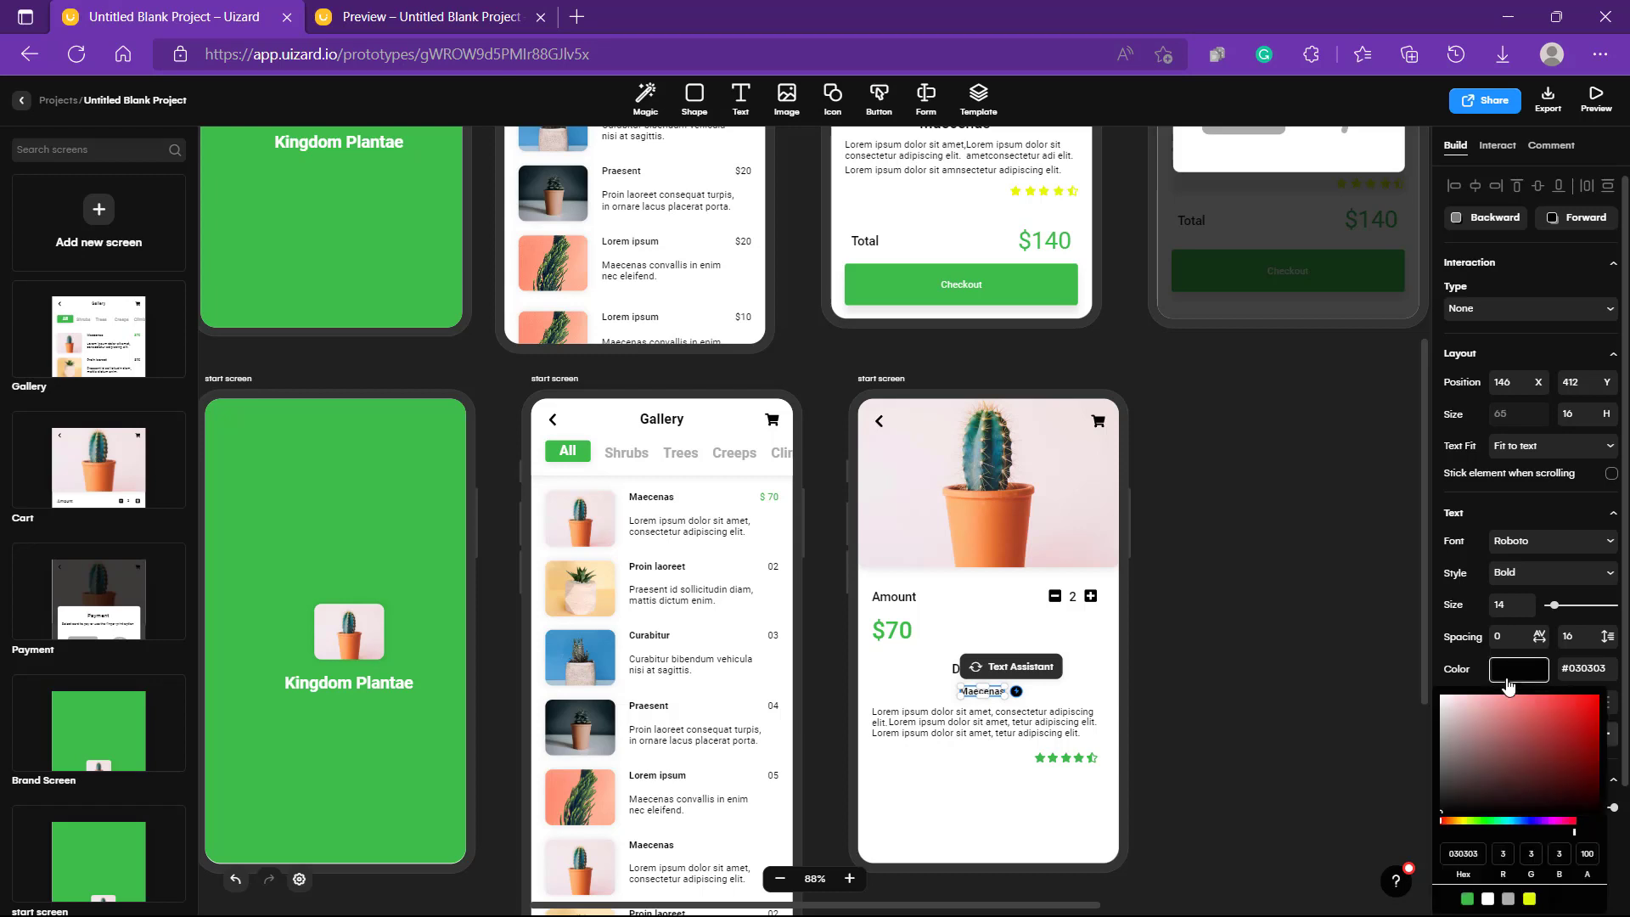
pyautogui.click(1509, 899)
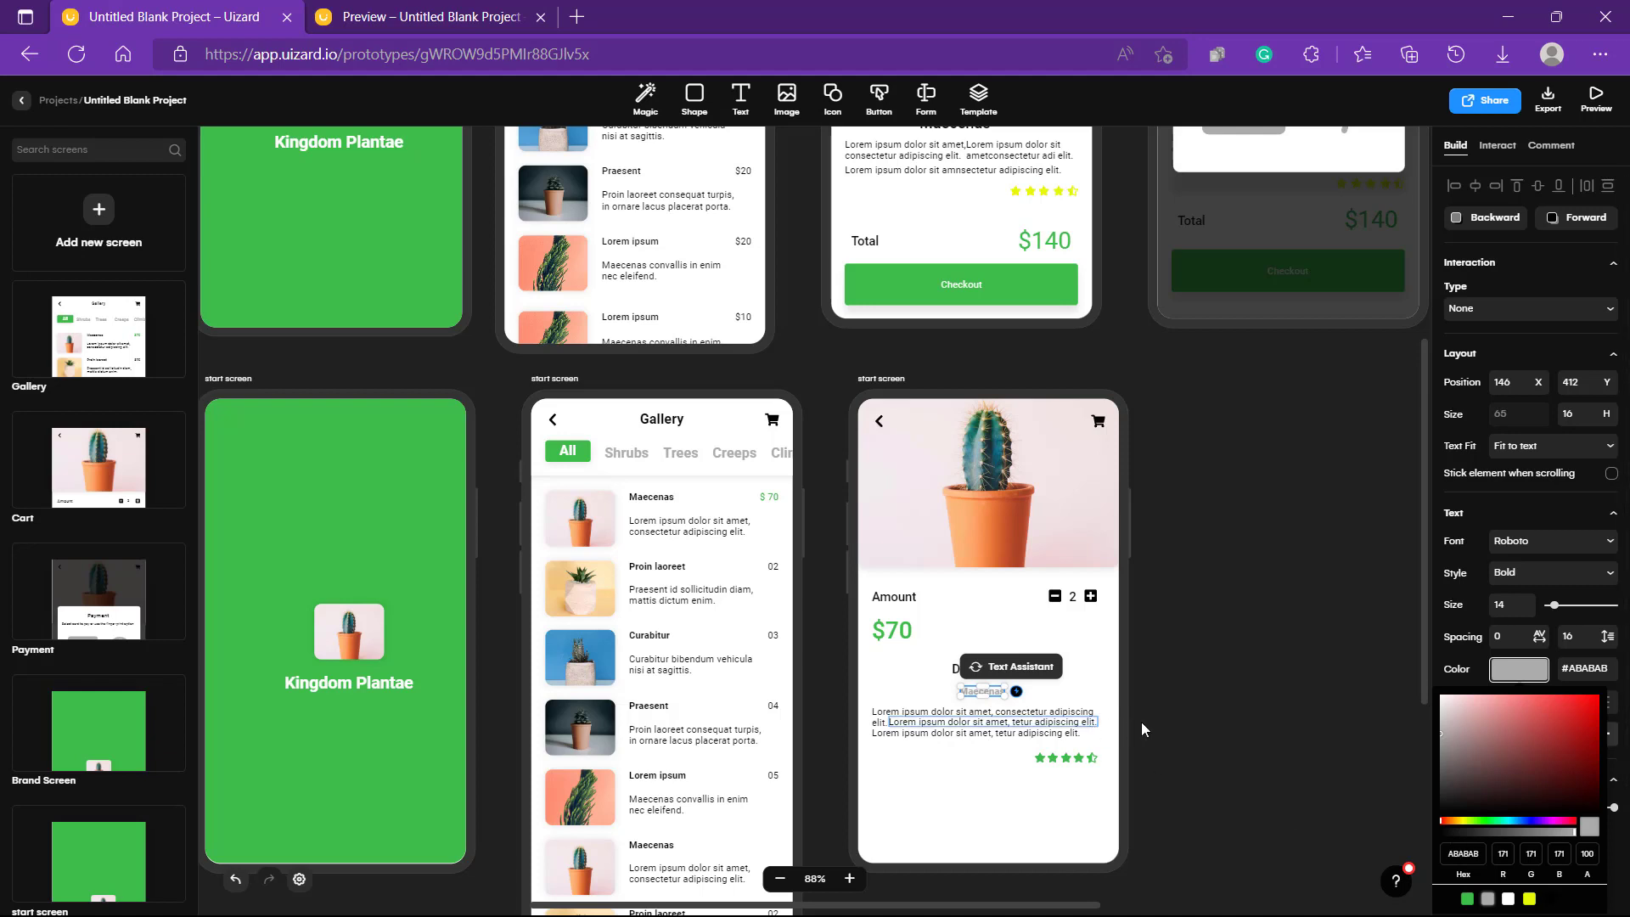
pyautogui.click(1189, 725)
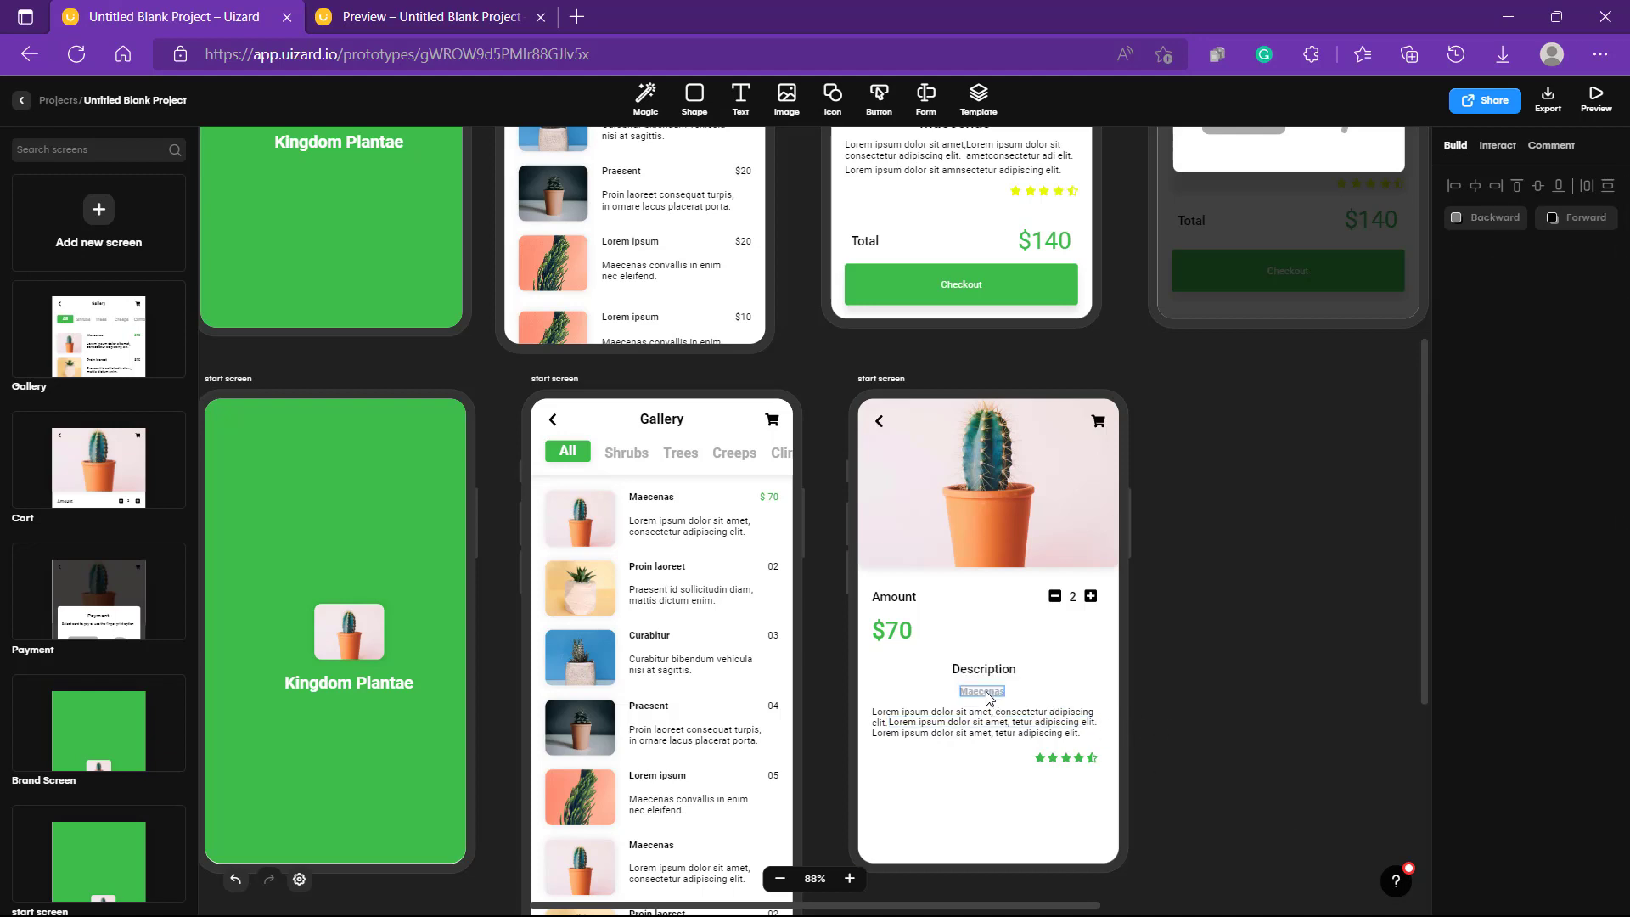
# Move the Maecenas name up closer to the Description heading, and the description paragraph with its star row up beneath it.
pyautogui.moveTo(987, 693); pyautogui.dragTo(990, 689)
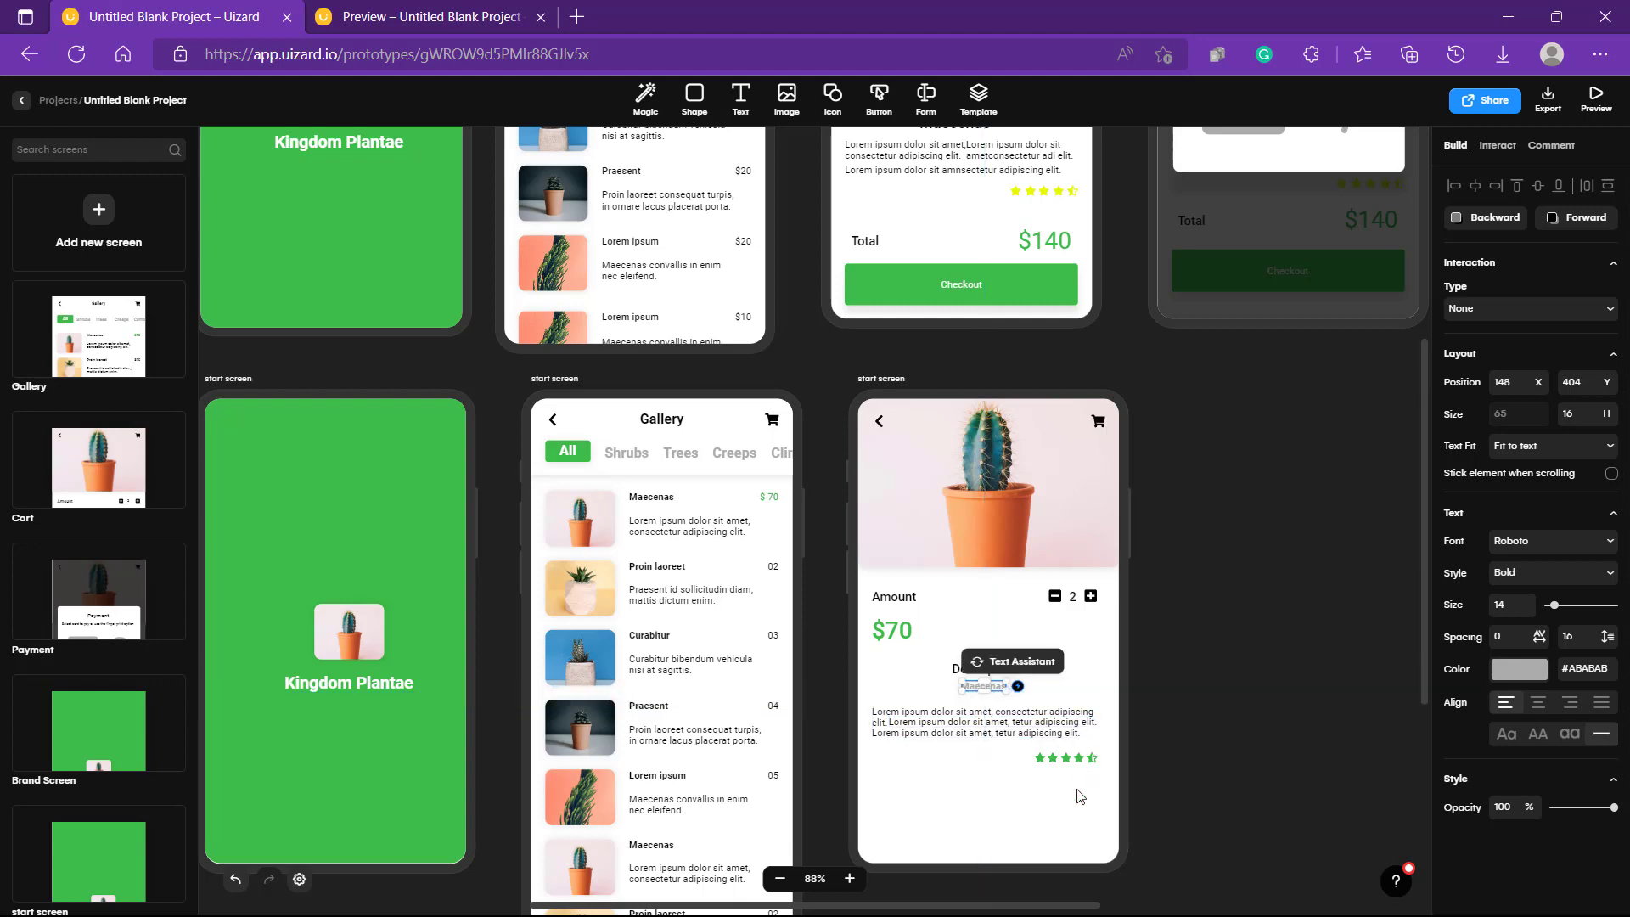
pyautogui.moveTo(1079, 792); pyautogui.dragTo(1011, 718)
pyautogui.click(1189, 716)
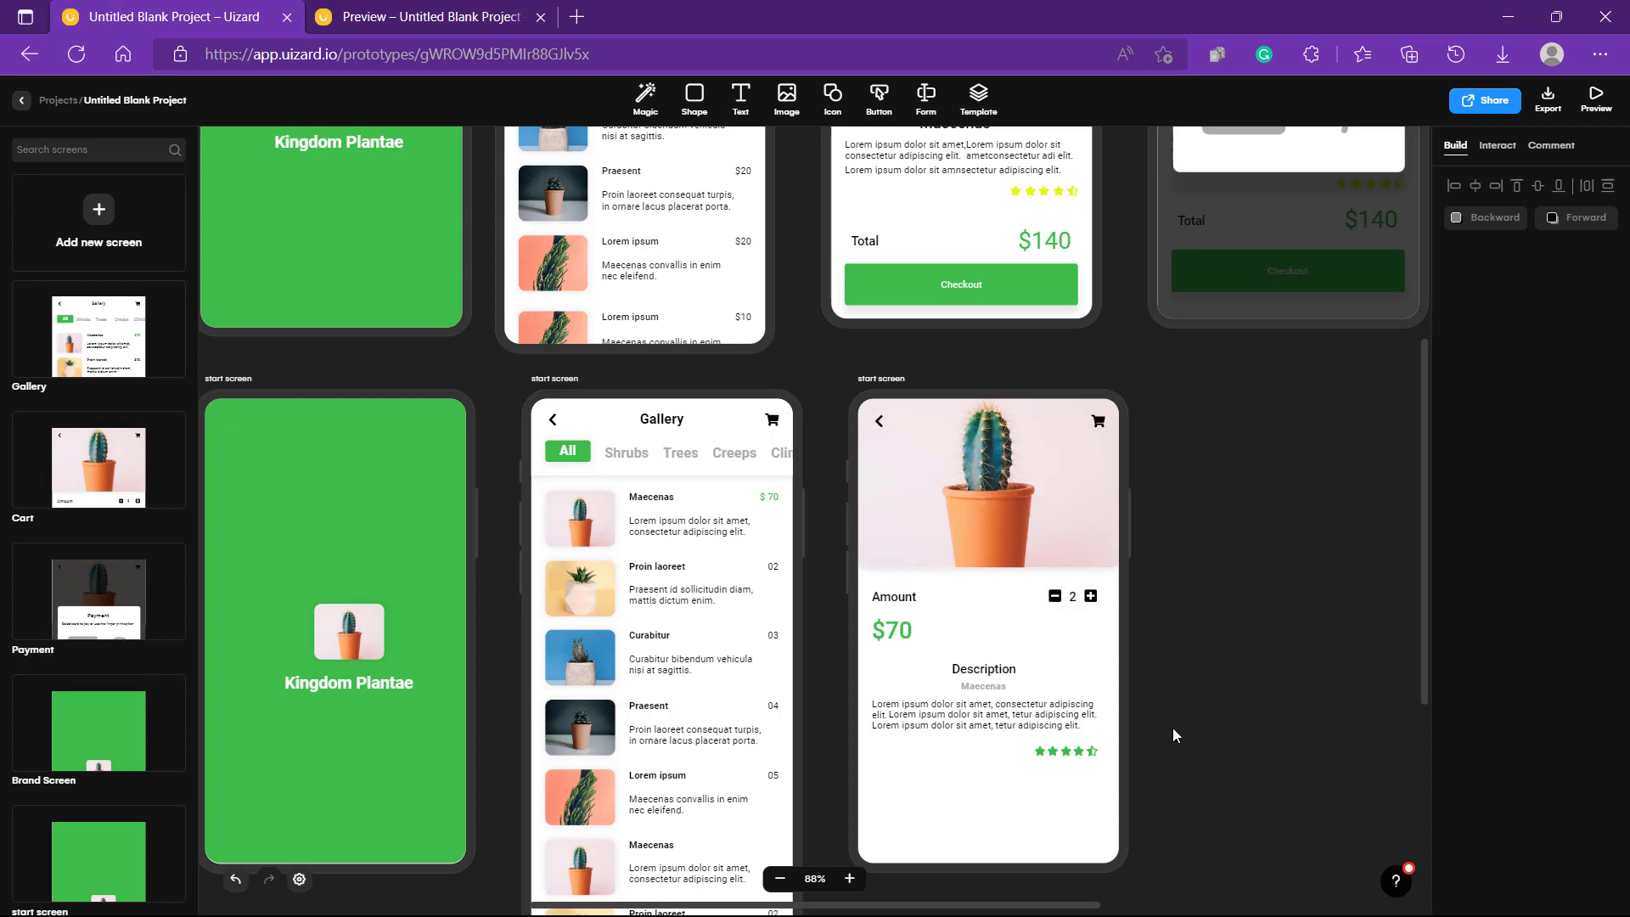
# Duplicate the Amount label, place the copy below the star row at the same left margin and change its text to Total.
pyautogui.click(893, 597)
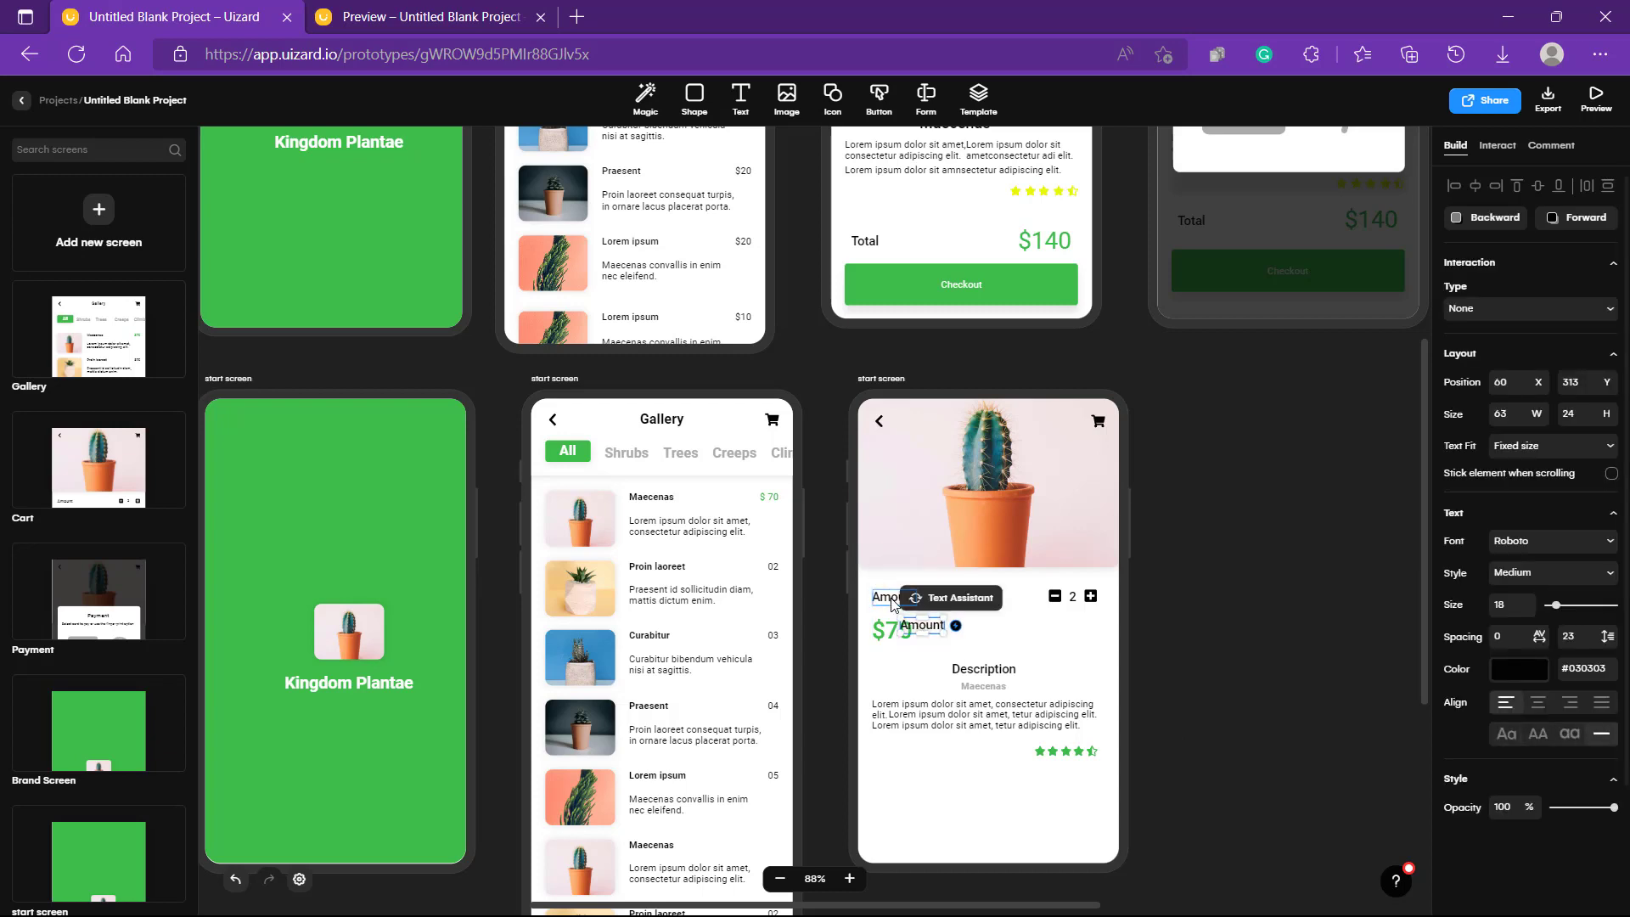
pyautogui.moveTo(912, 630); pyautogui.dragTo(887, 798)
pyautogui.doubleClick(887, 799)
pyautogui.write('Total')
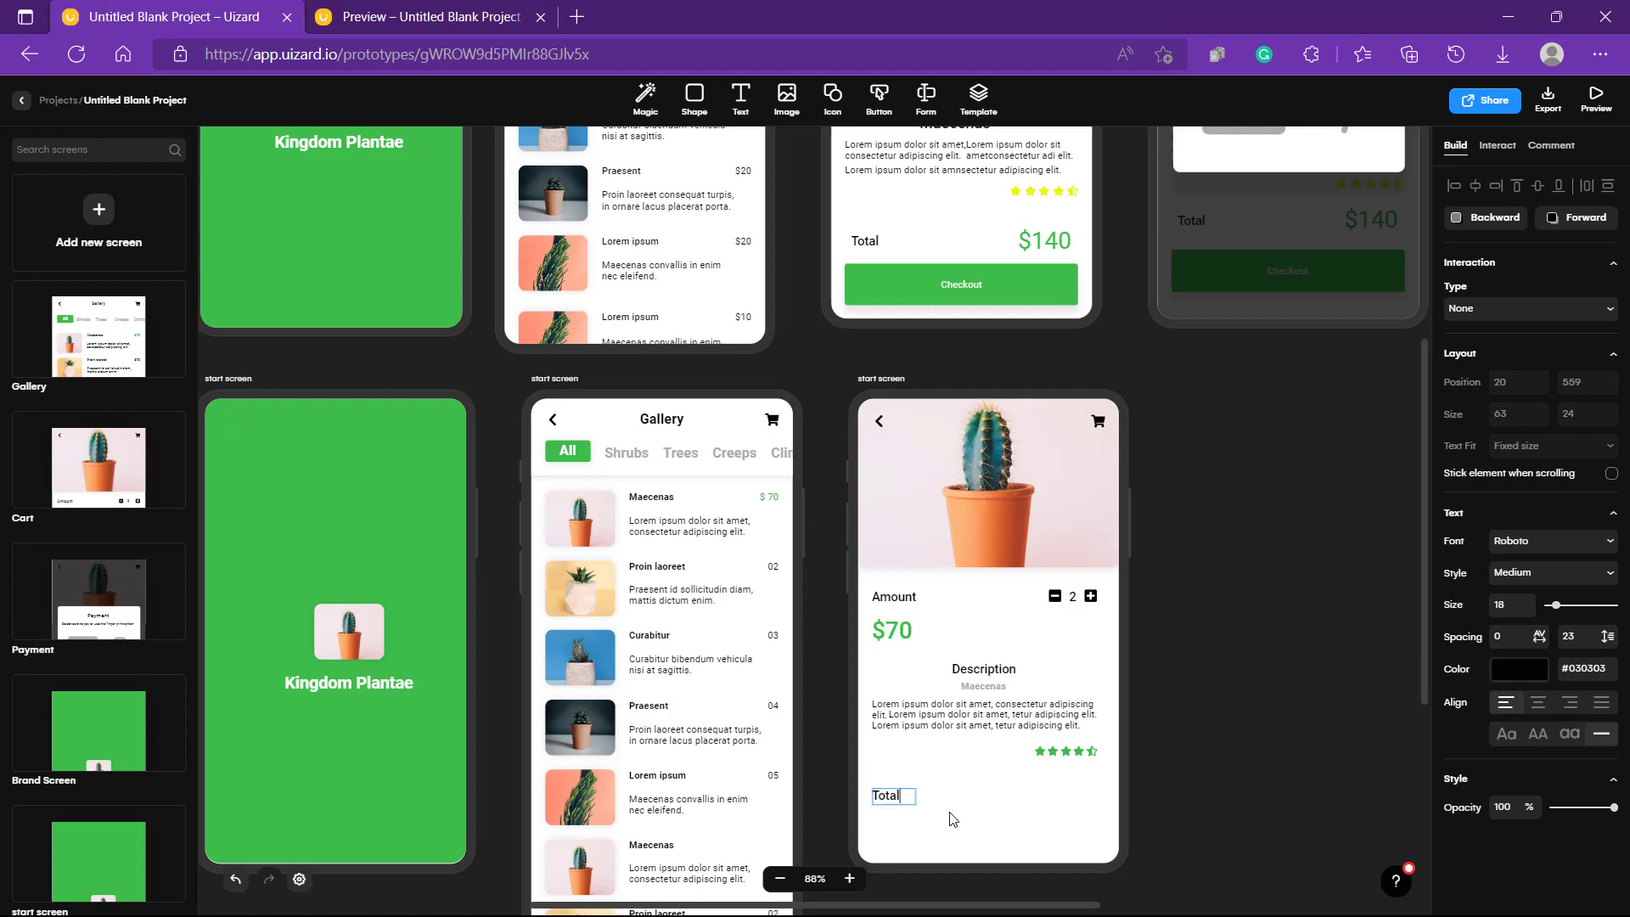
pyautogui.click(951, 820)
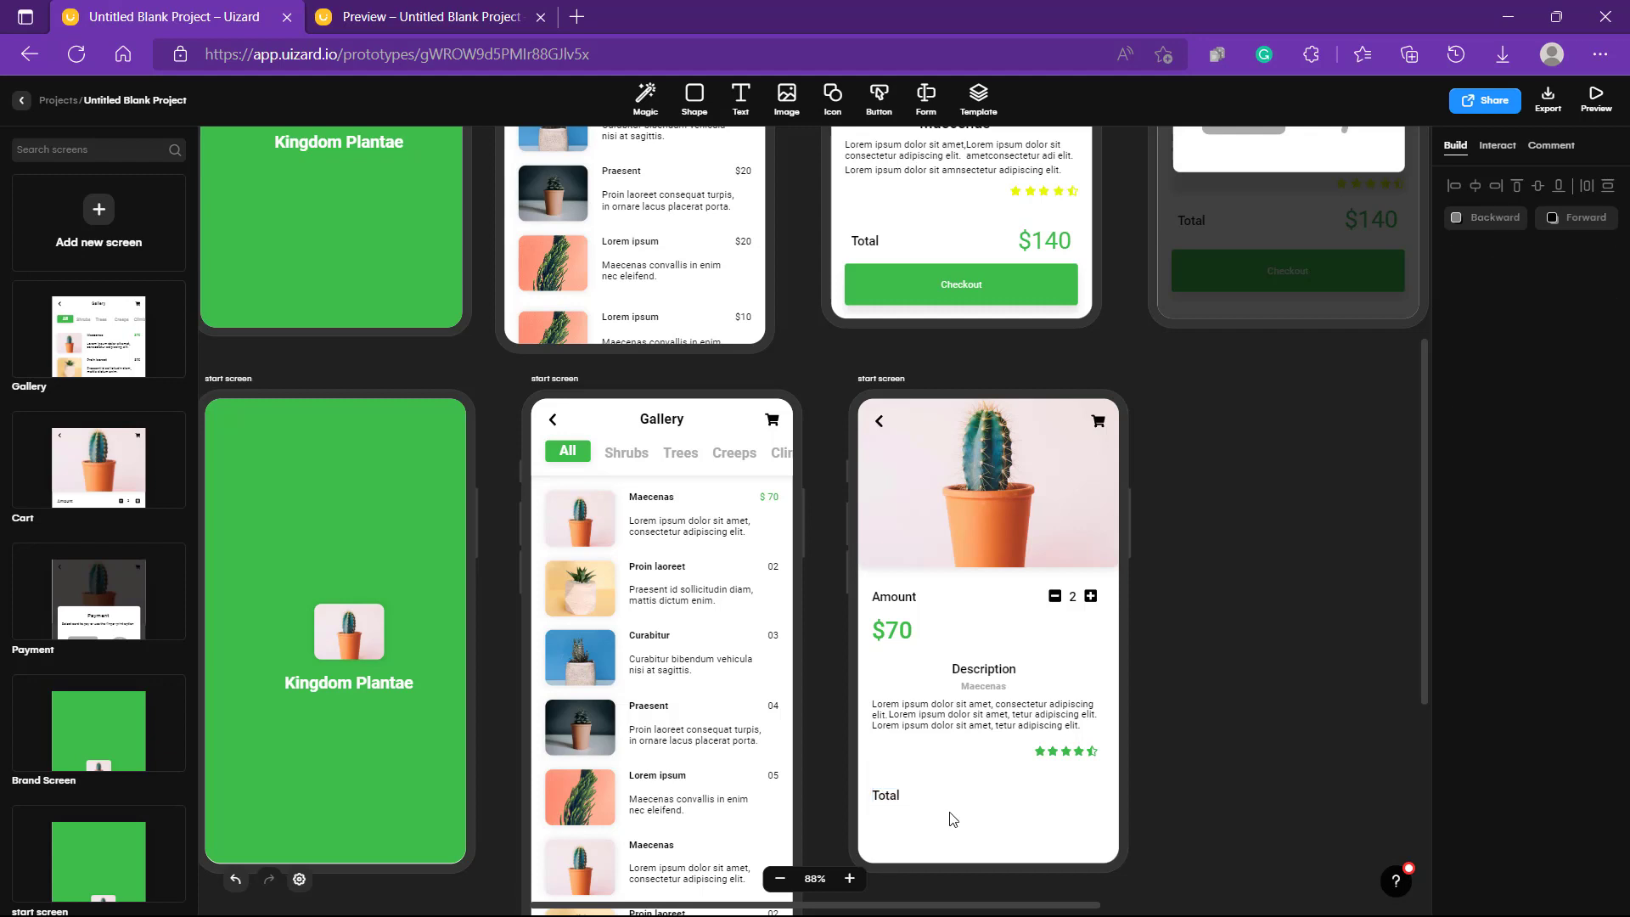
# Duplicate the $70 price, place the copy at the right end of the Total row and change it to $140.
pyautogui.click(883, 635)
pyautogui.doubleClick(904, 642)
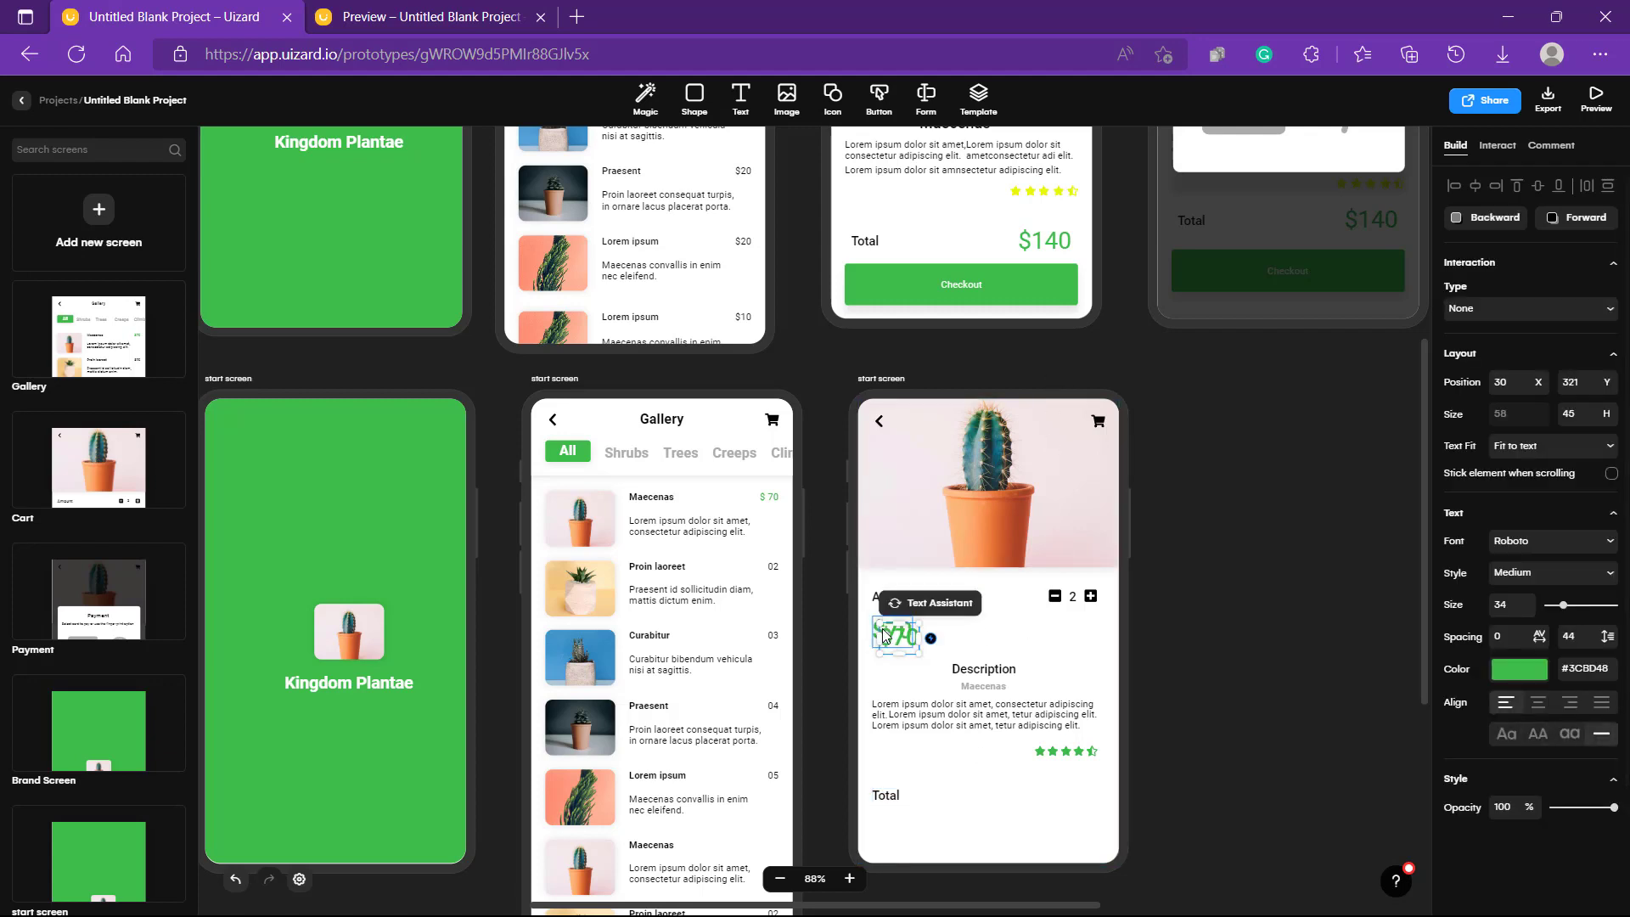
pyautogui.moveTo(906, 645); pyautogui.dragTo(1077, 805)
pyautogui.doubleClick(1076, 800)
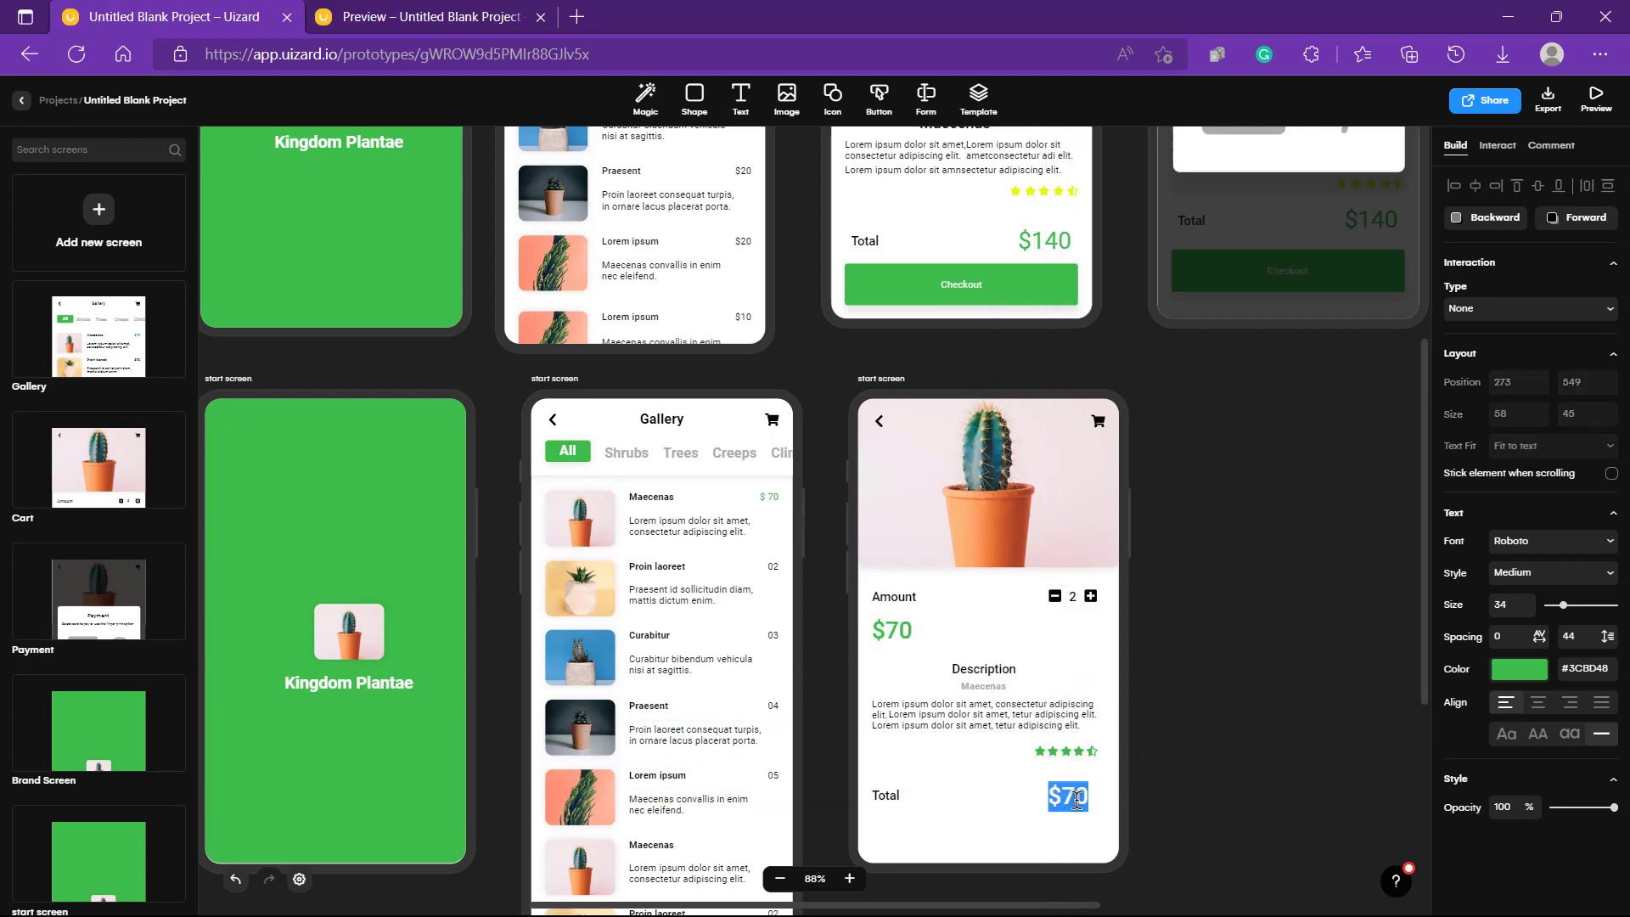
pyautogui.click(1077, 801)
pyautogui.press('BackSpace')
pyautogui.write('14')
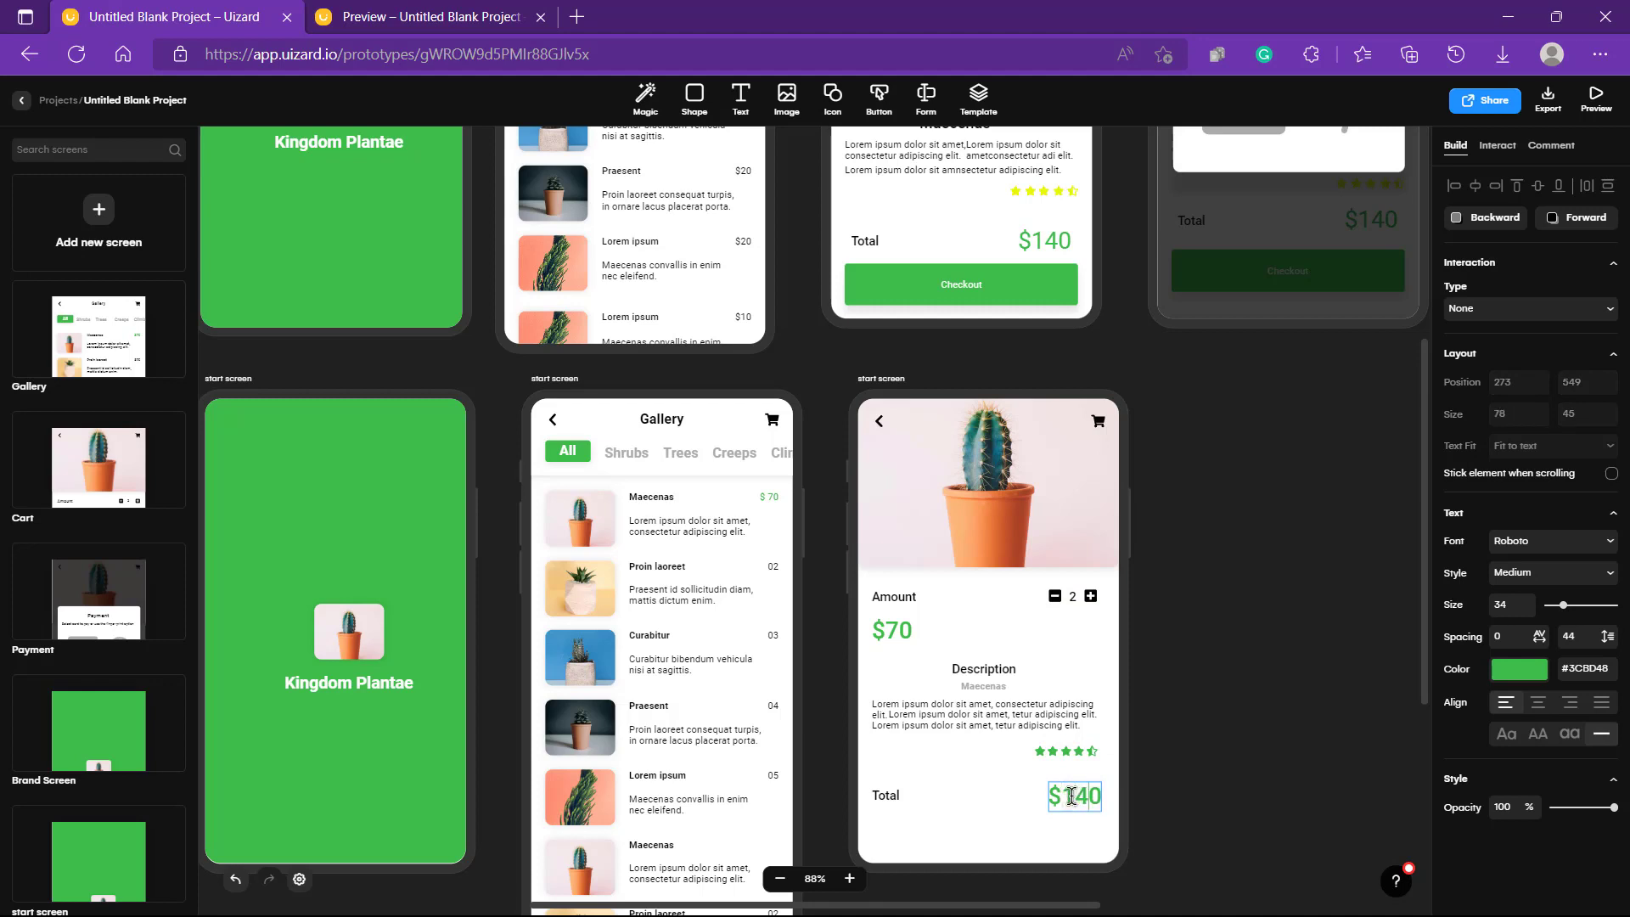
pyautogui.click(1179, 776)
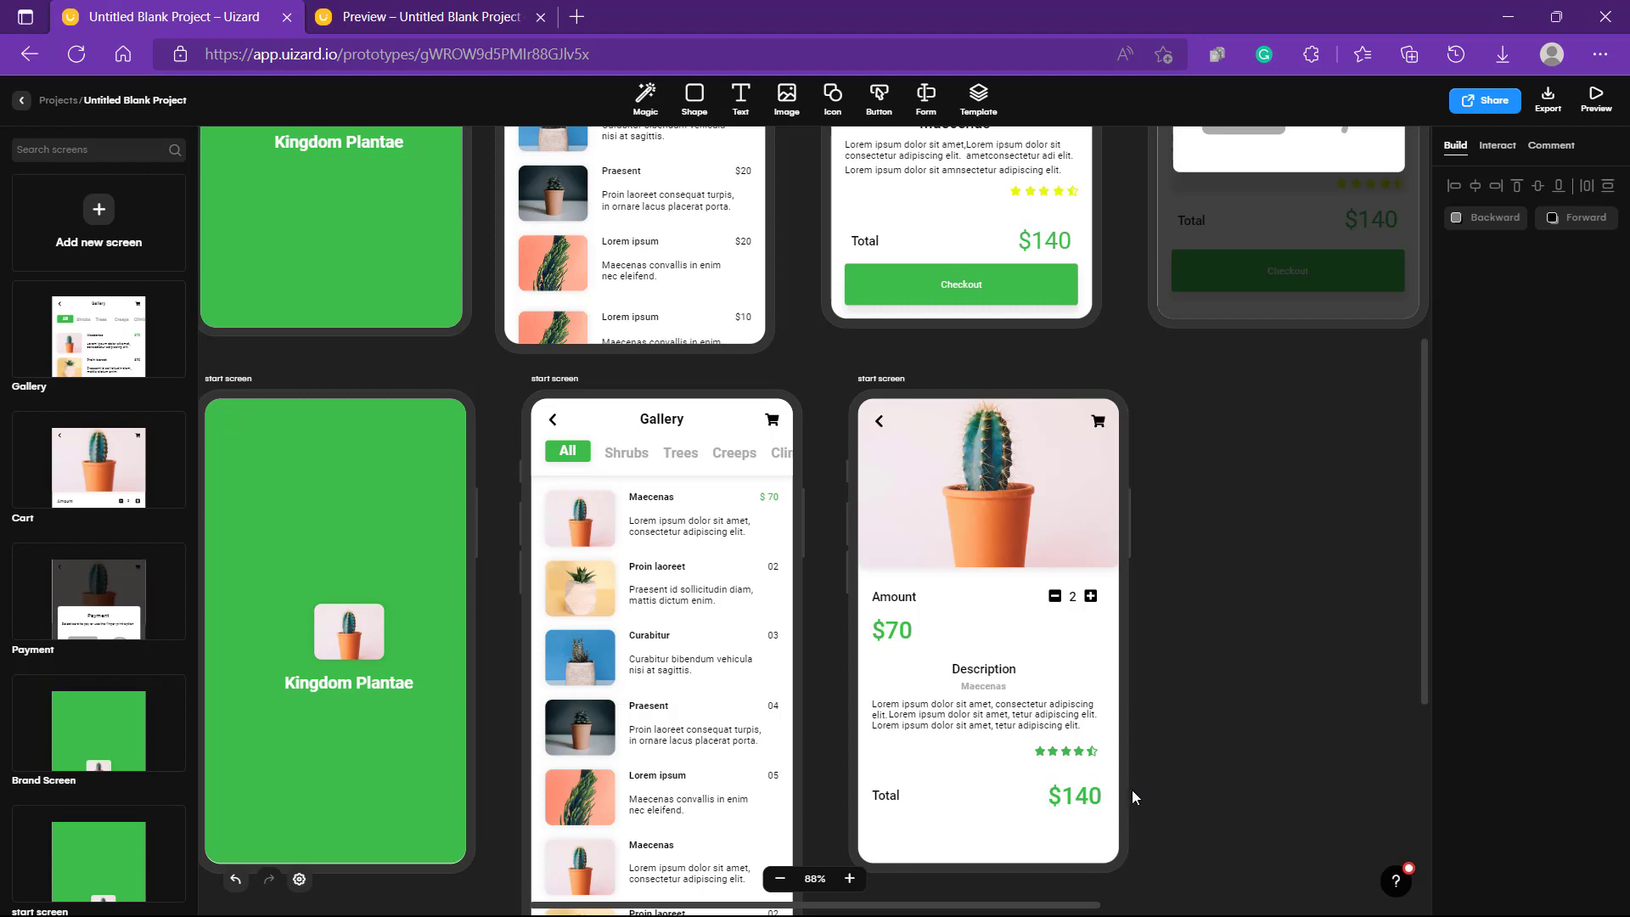
# Shift the $140 amount slightly up and to the right, to about X 277, Y 538.
pyautogui.click(1085, 798)
pyautogui.moveTo(1084, 798)
pyautogui.mouseDown()
pyautogui.moveTo(1070, 798)
pyautogui.moveTo(1087, 794)
pyautogui.mouseUp()
pyautogui.click(1248, 749)
# Set the text fit of both the Total label and the $140 amount to Fit to text.
pyautogui.doubleClick(891, 796)
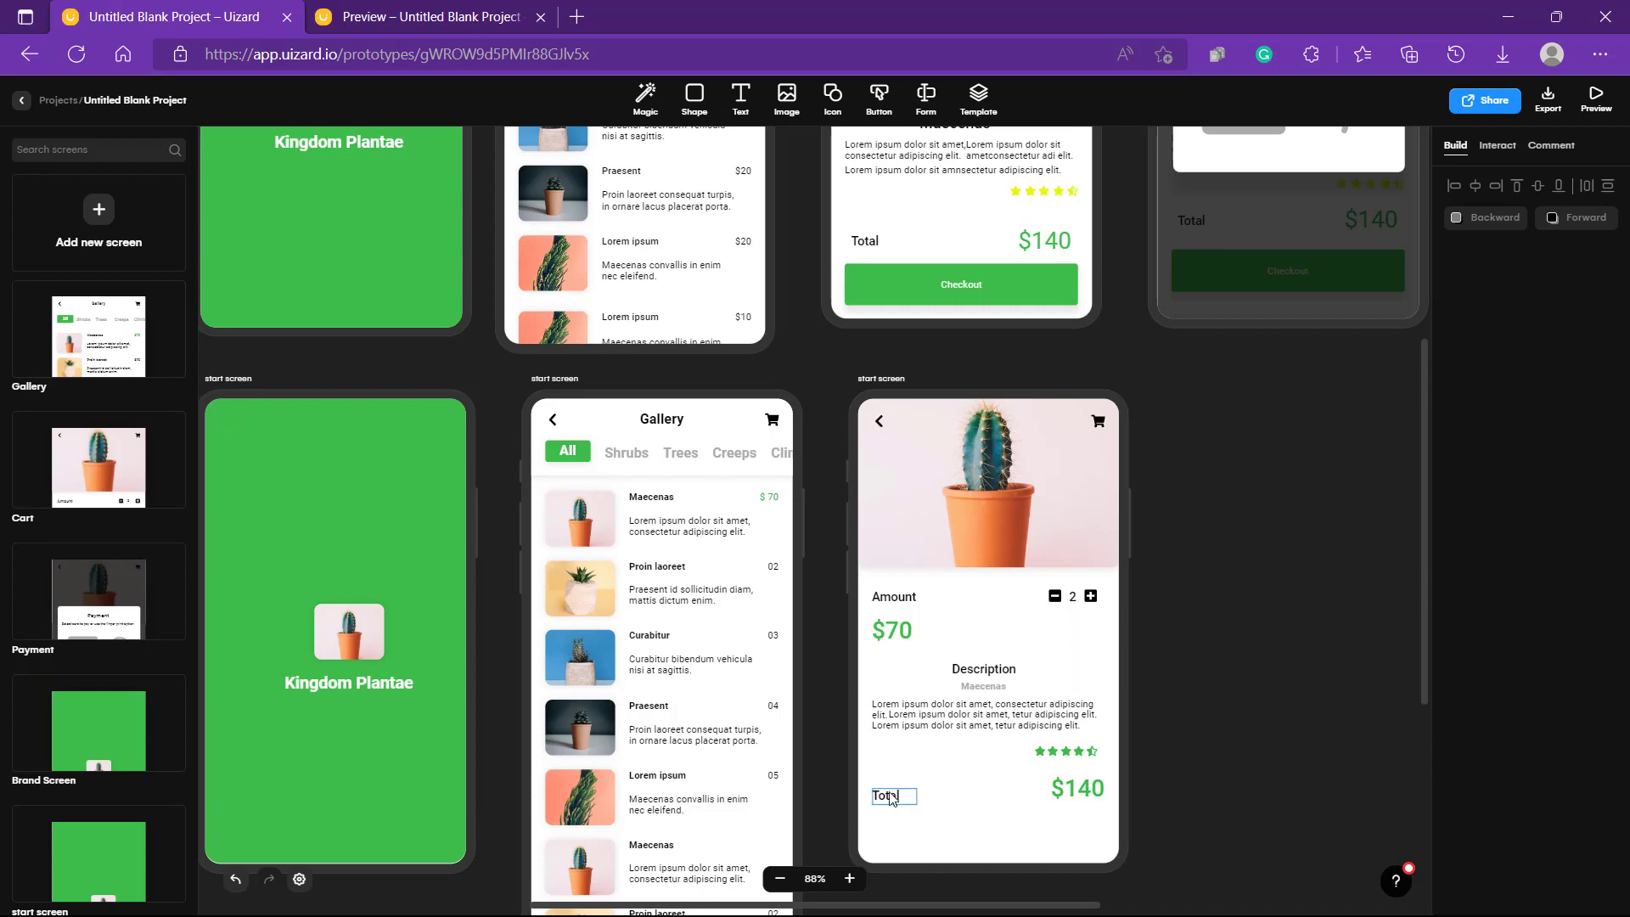
pyautogui.keyDown('shift'); pyautogui.click(1075, 796); pyautogui.keyUp('shift')
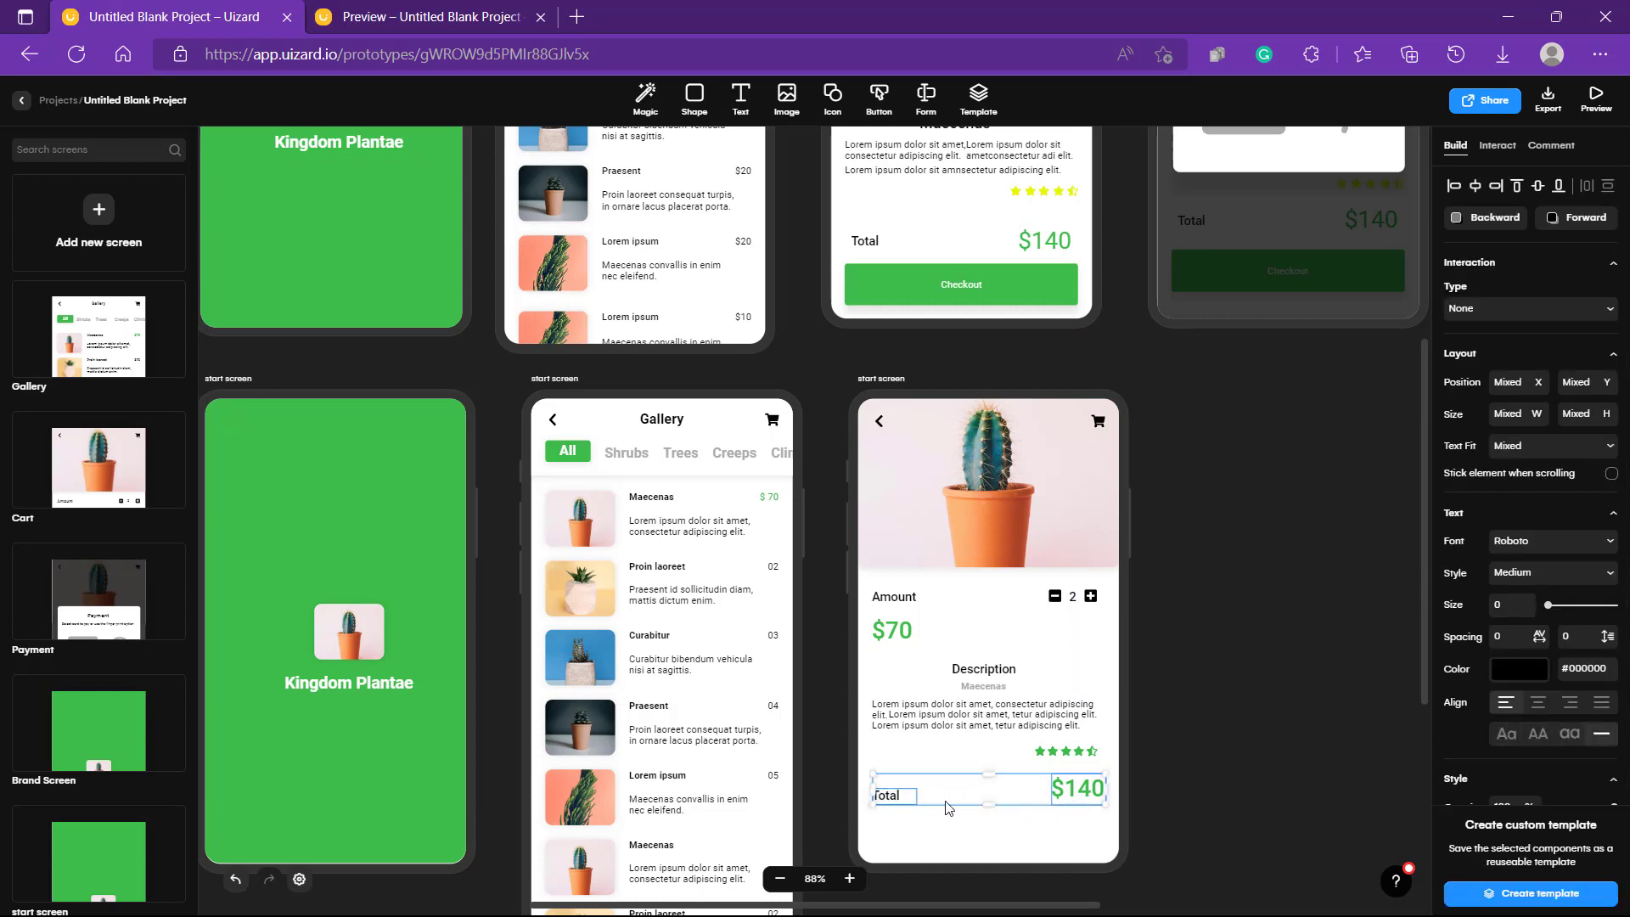
pyautogui.click(924, 849)
pyautogui.click(887, 795)
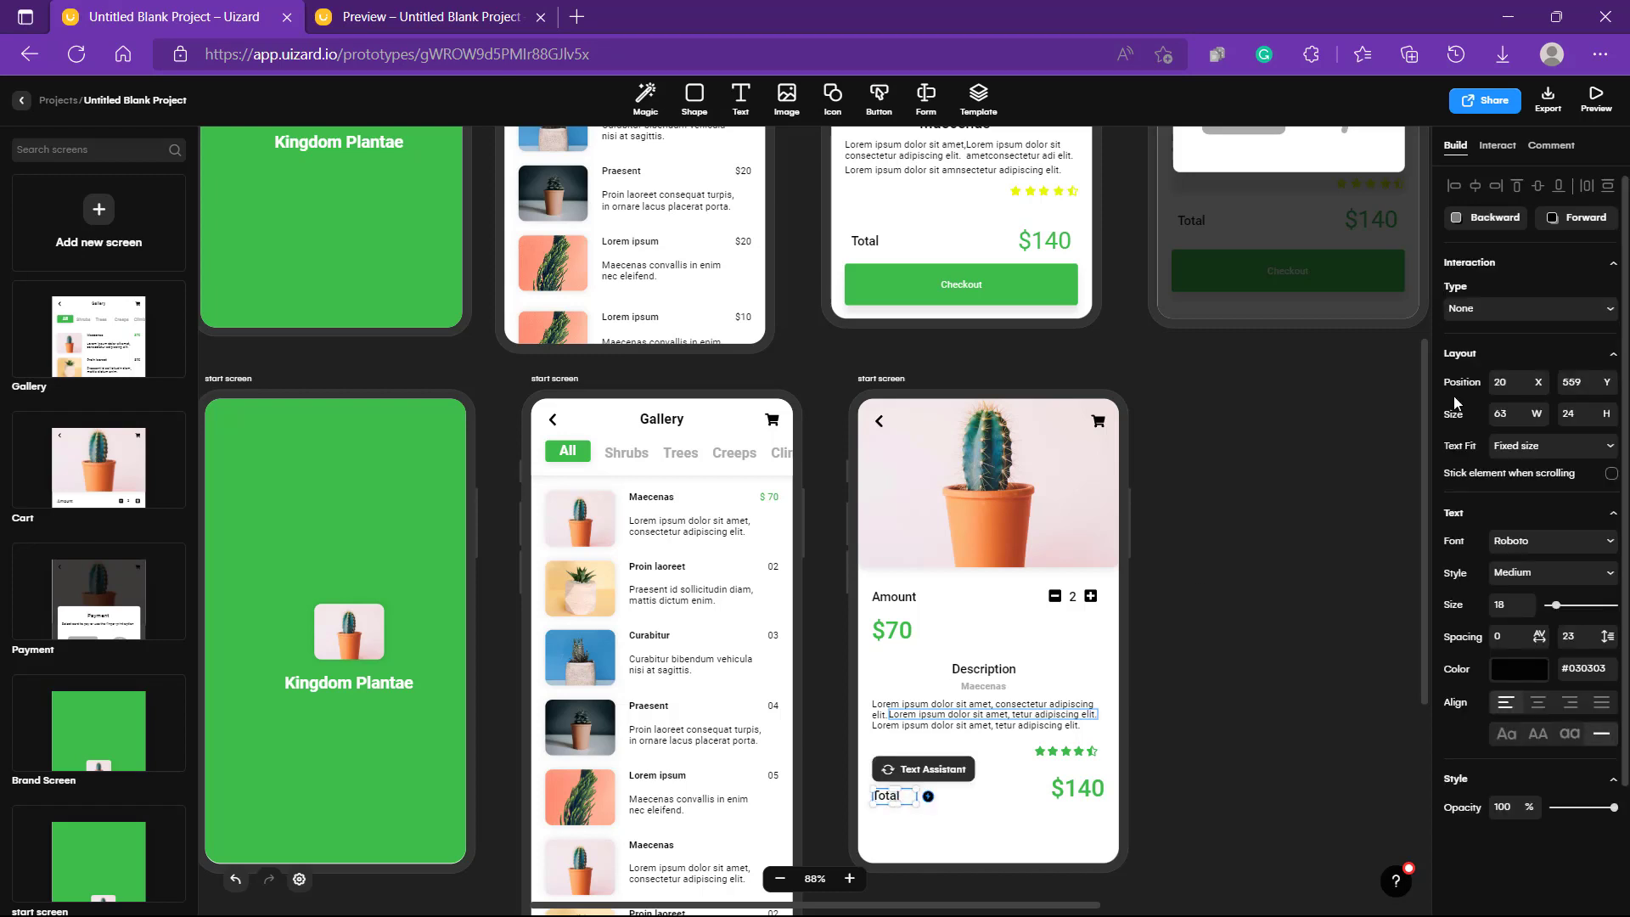
pyautogui.click(1518, 453)
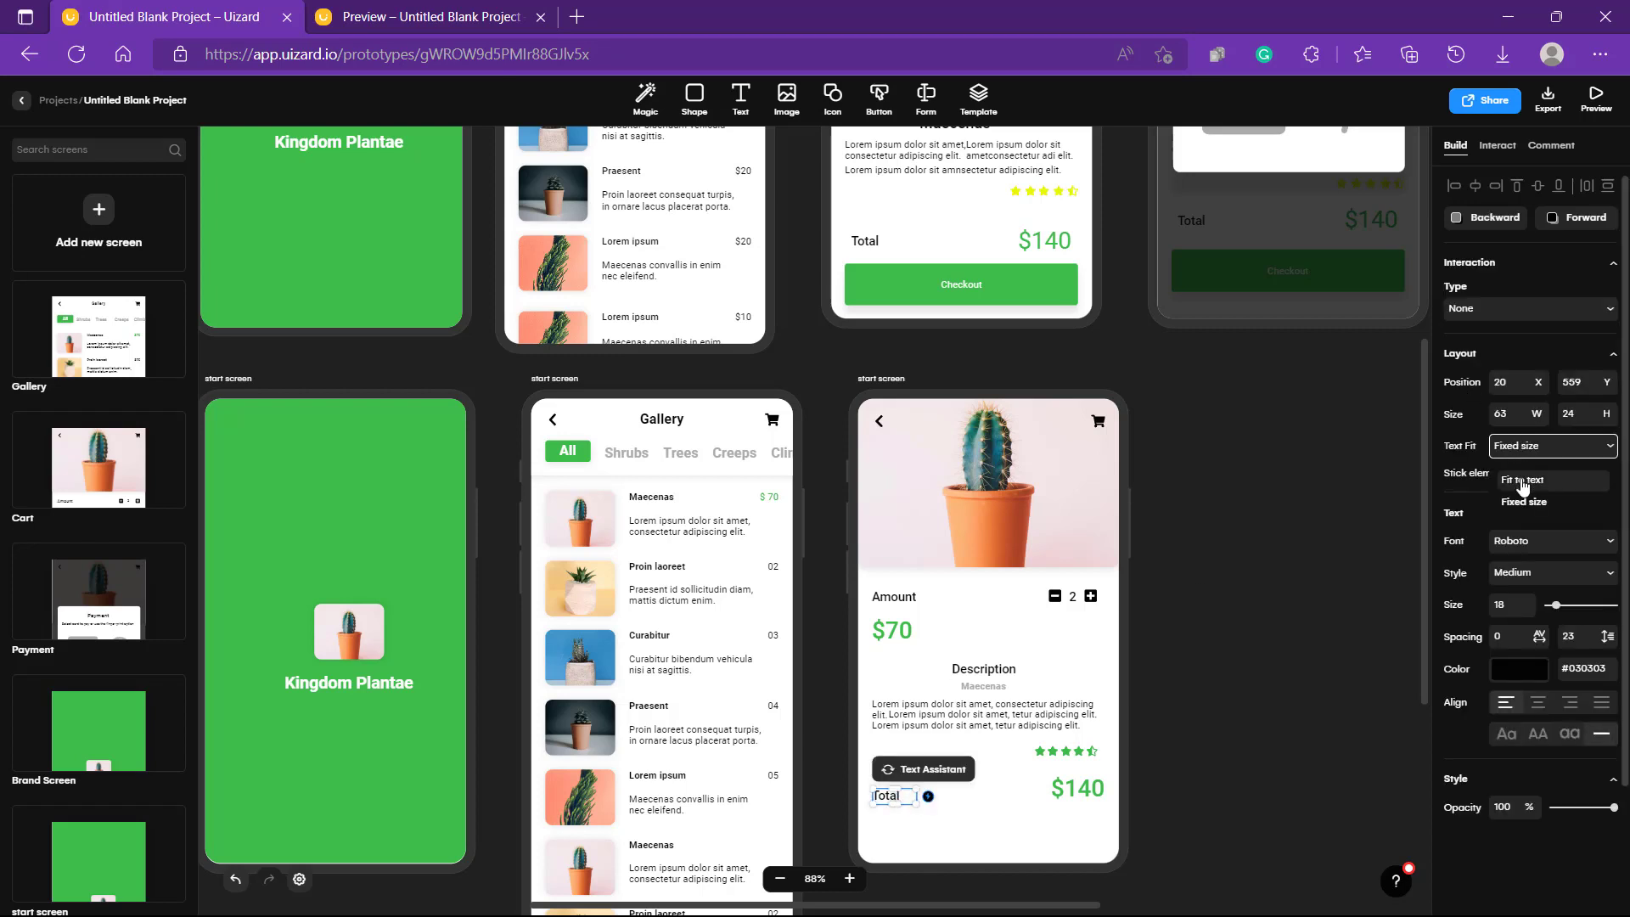
pyautogui.click(1523, 483)
pyautogui.click(1359, 594)
pyautogui.click(1077, 788)
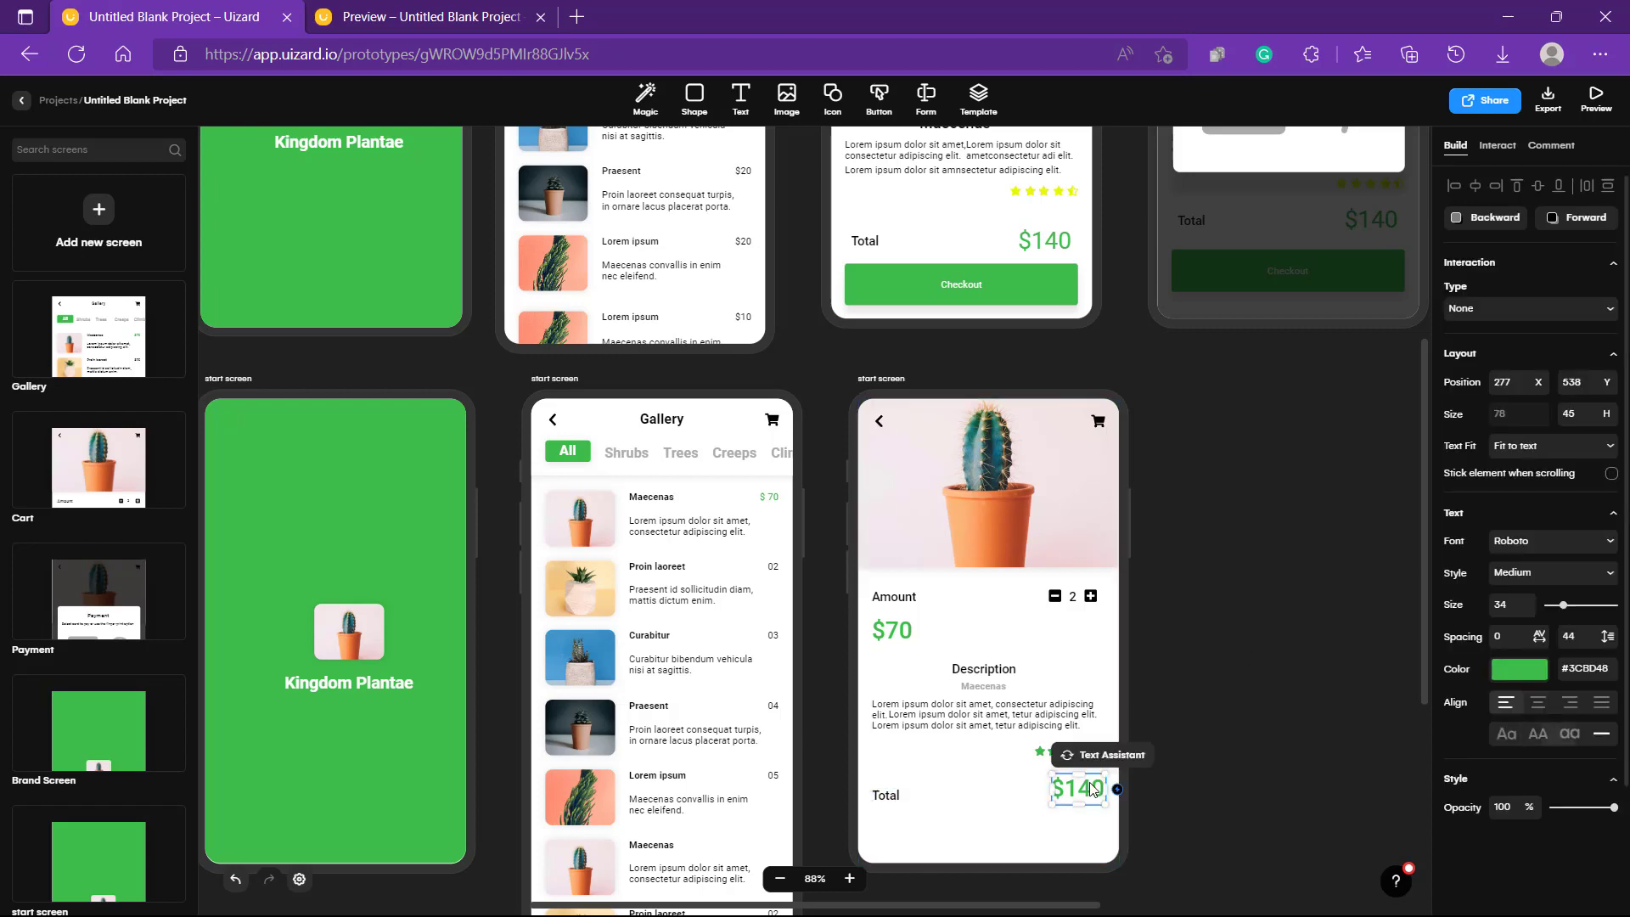
pyautogui.click(1505, 448)
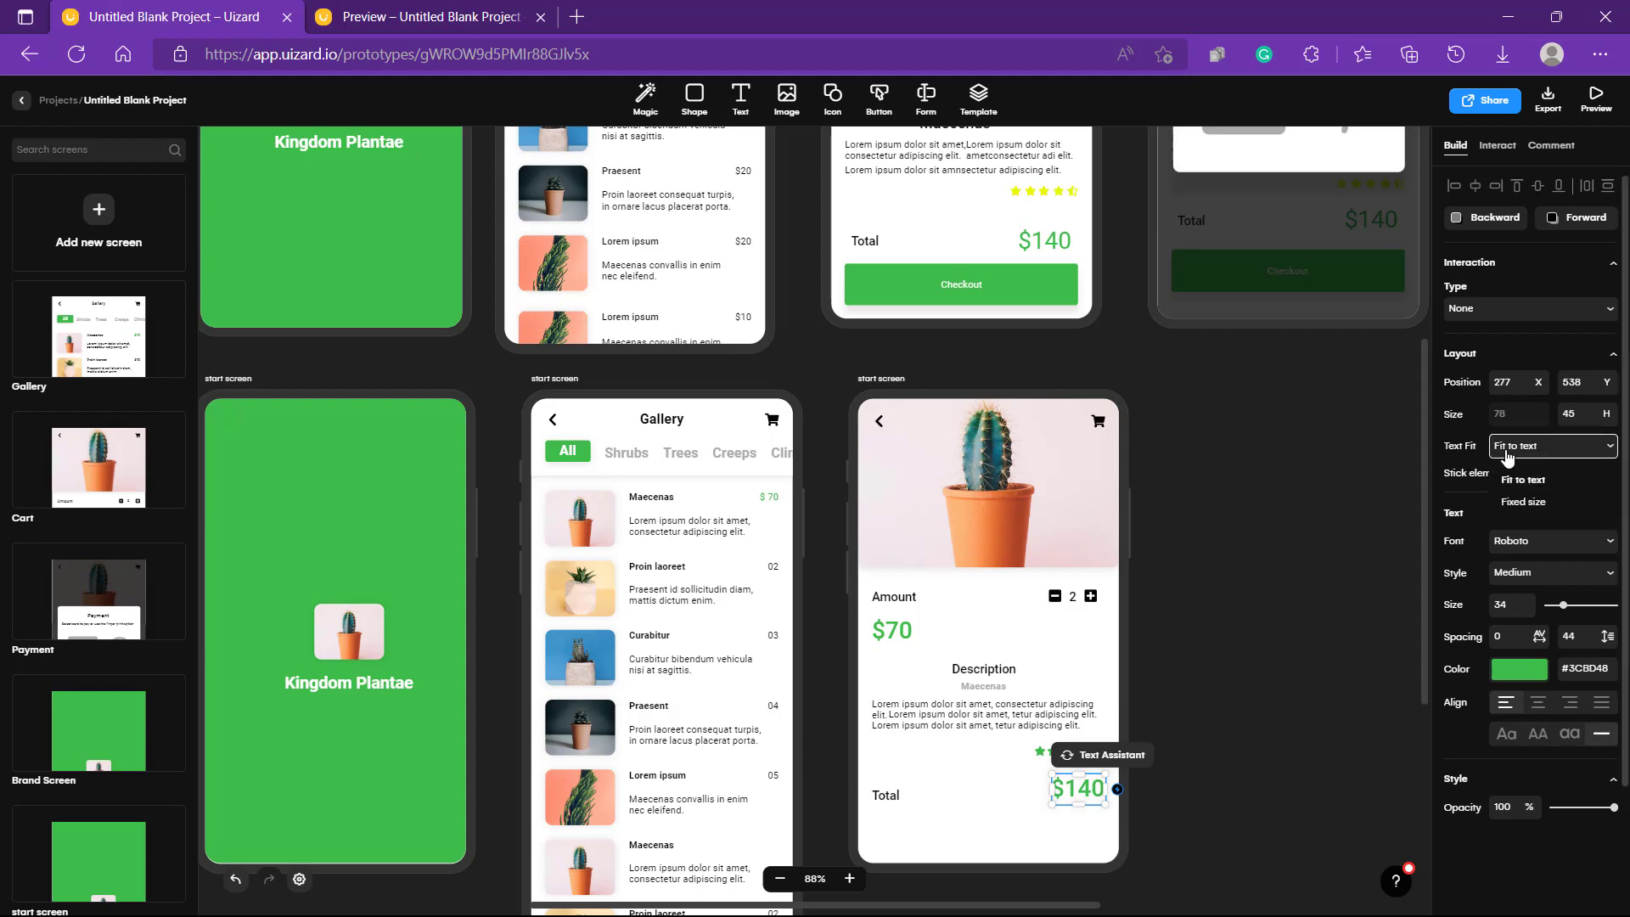
pyautogui.click(1510, 480)
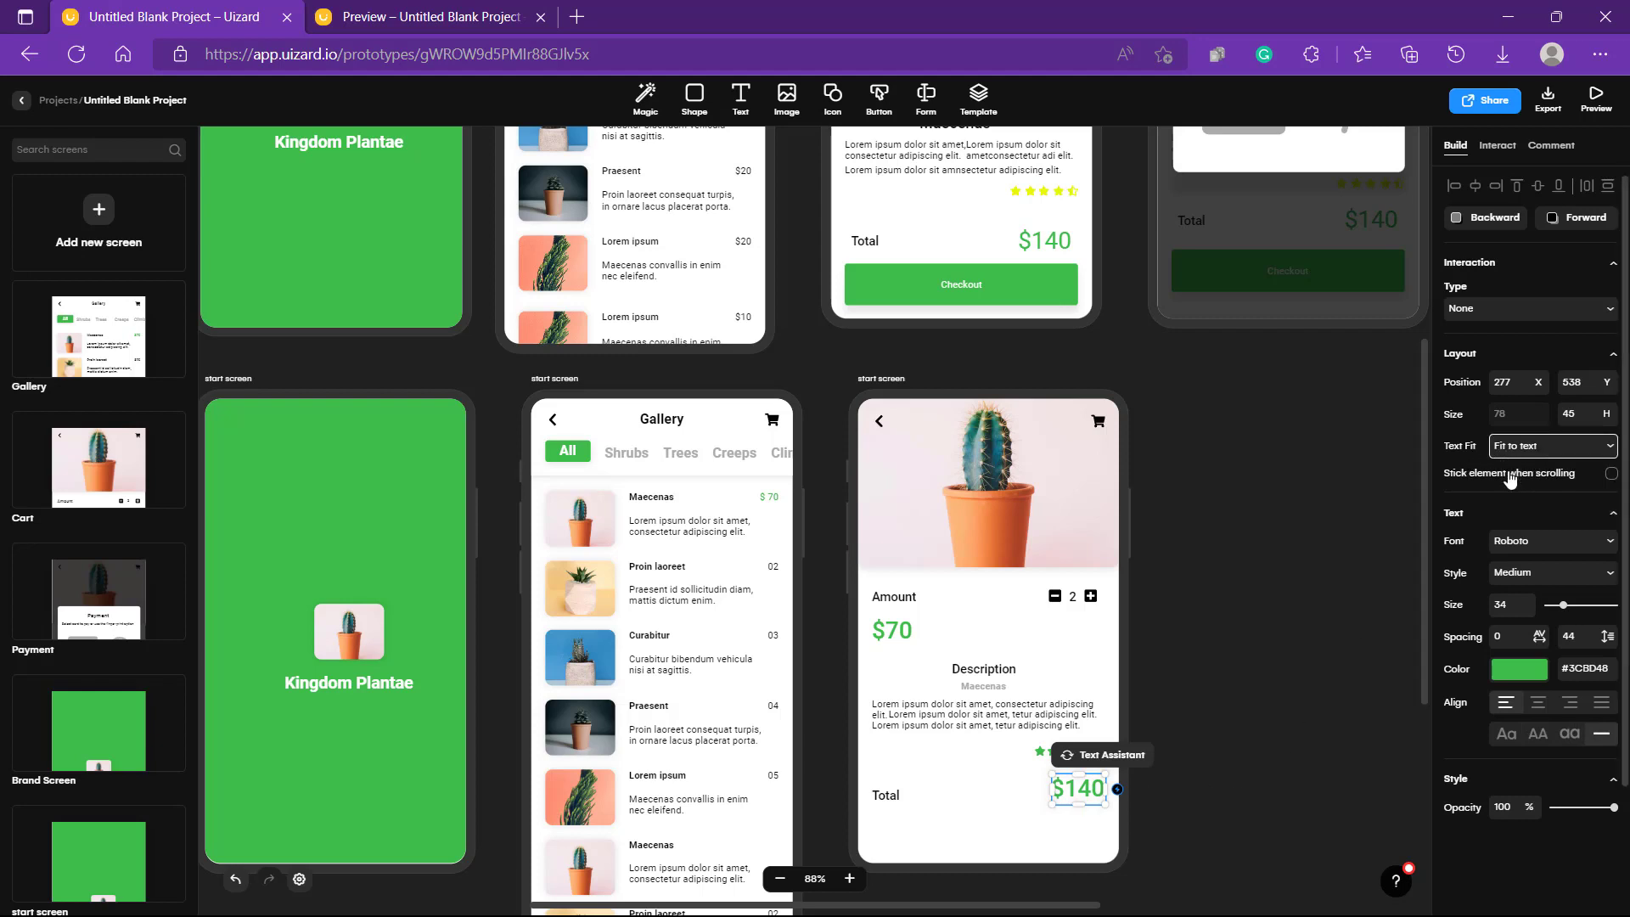
pyautogui.click(883, 796)
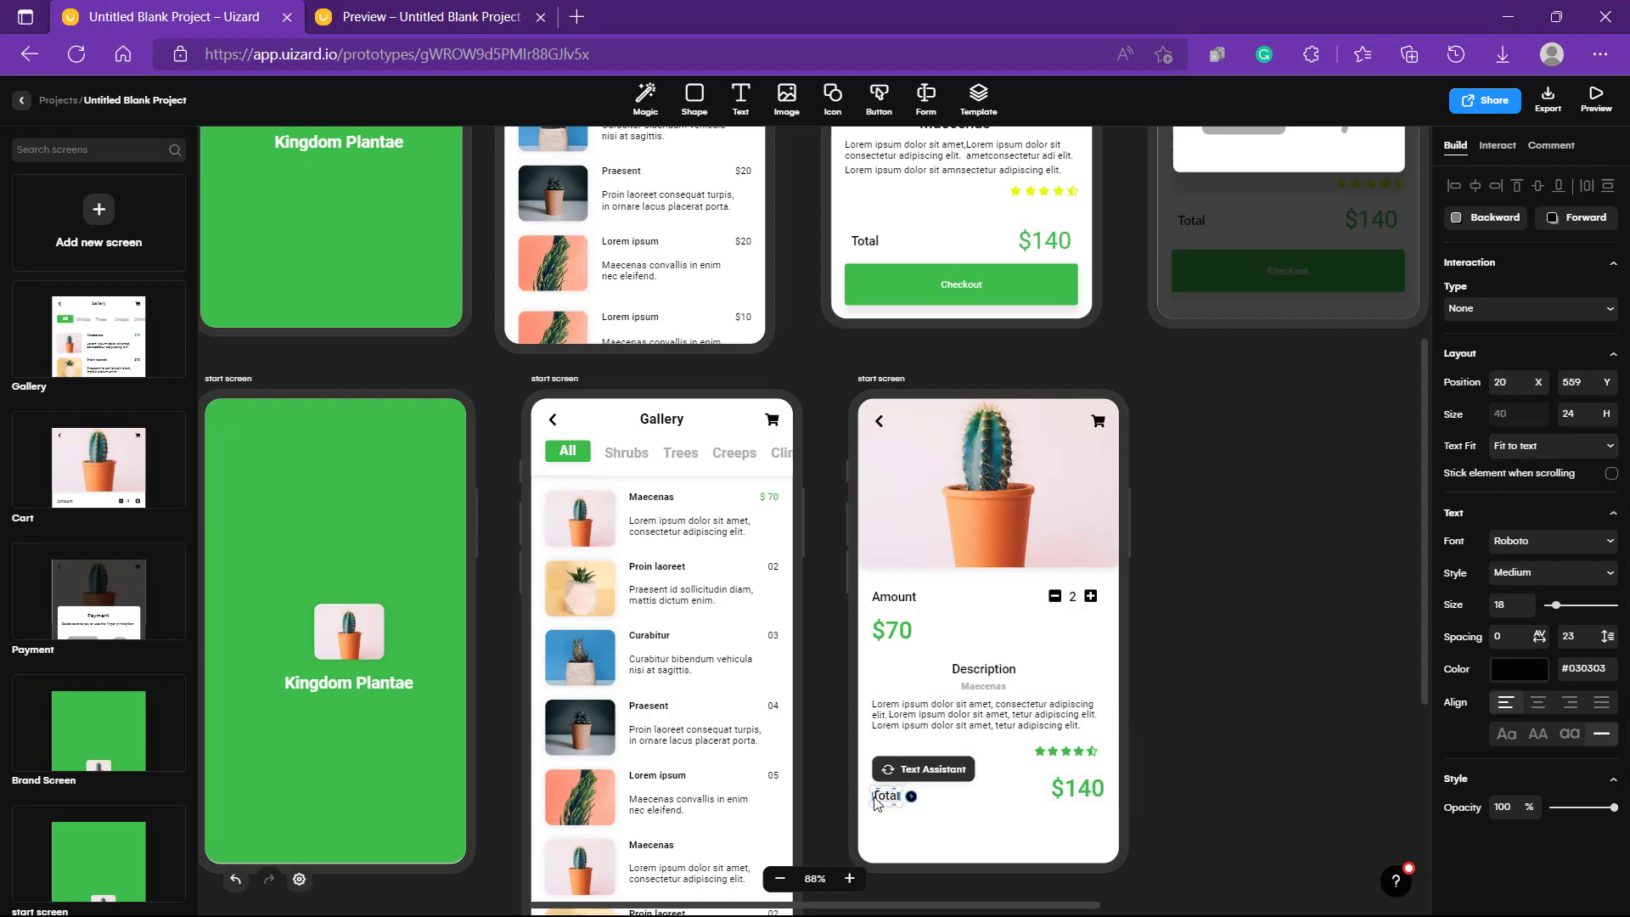
pyautogui.keyDown('shift'); pyautogui.click(1081, 793); pyautogui.keyUp('shift')
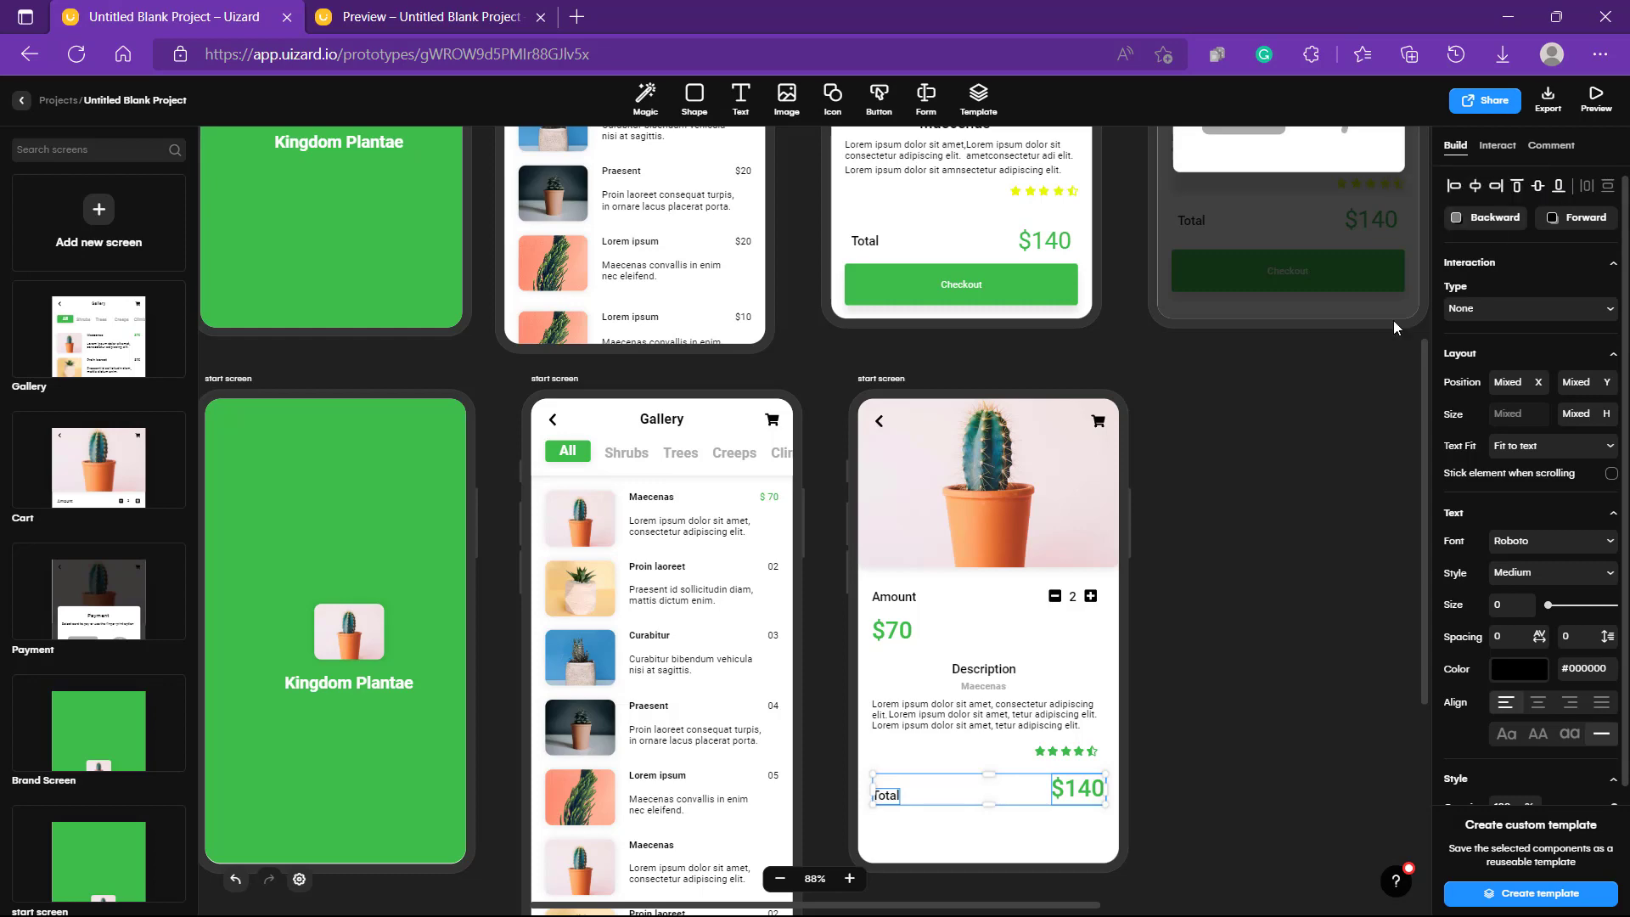
pyautogui.click(1345, 376)
# Add the preset blue button to the product screen, roughly centred below the Total row.
pyautogui.scroll(1, 1265, 741)
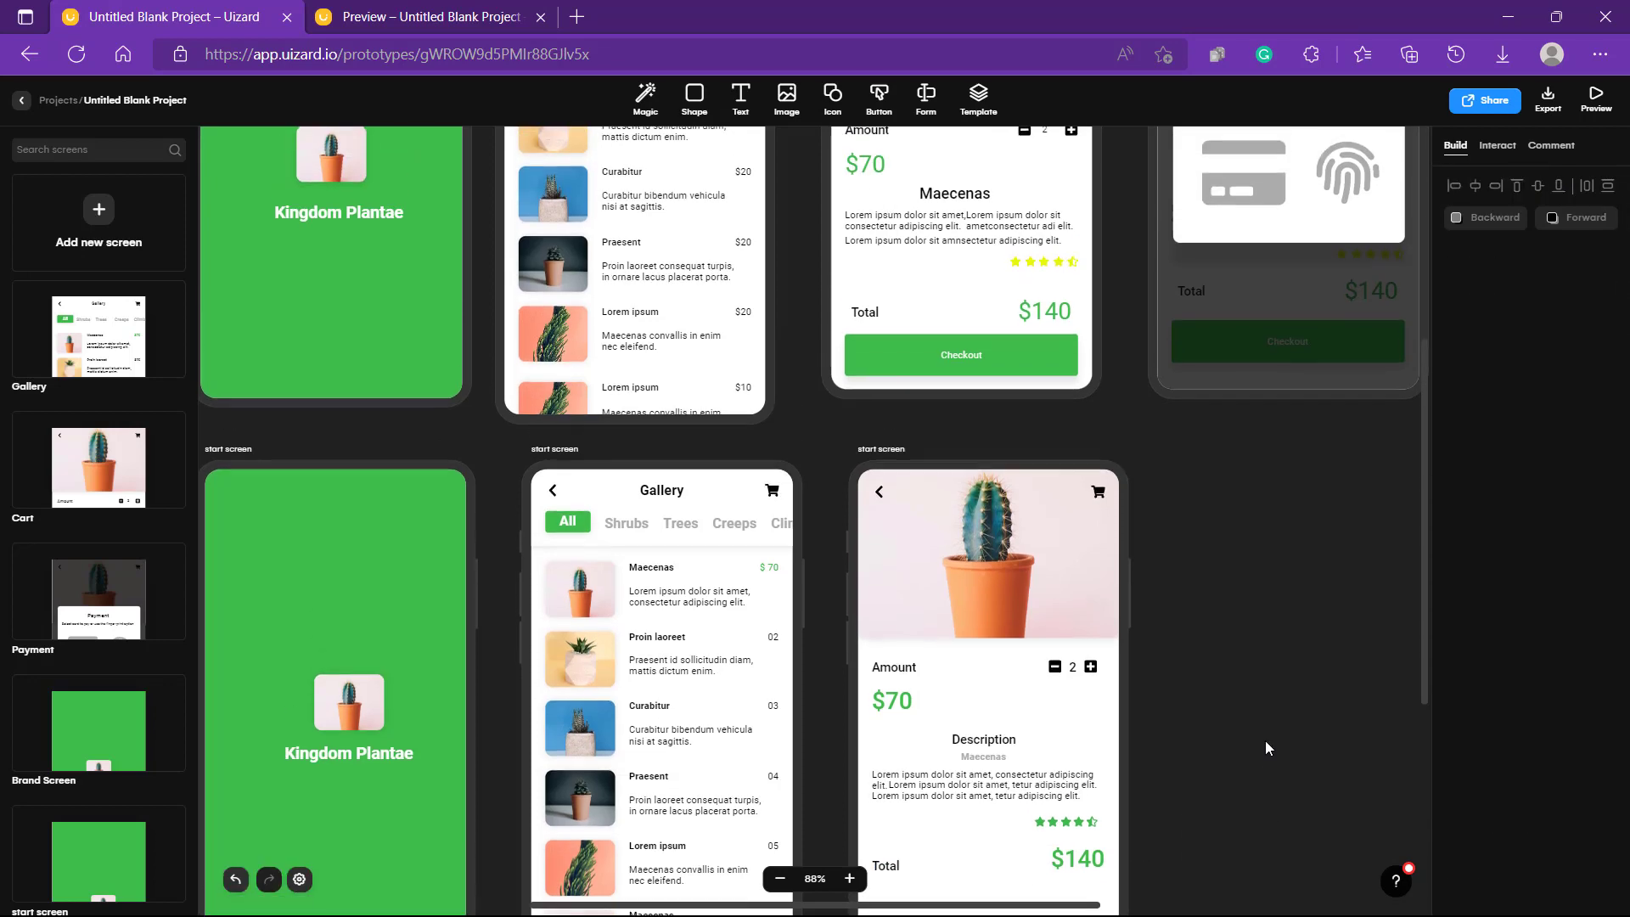
pyautogui.scroll(-3, 1266, 740)
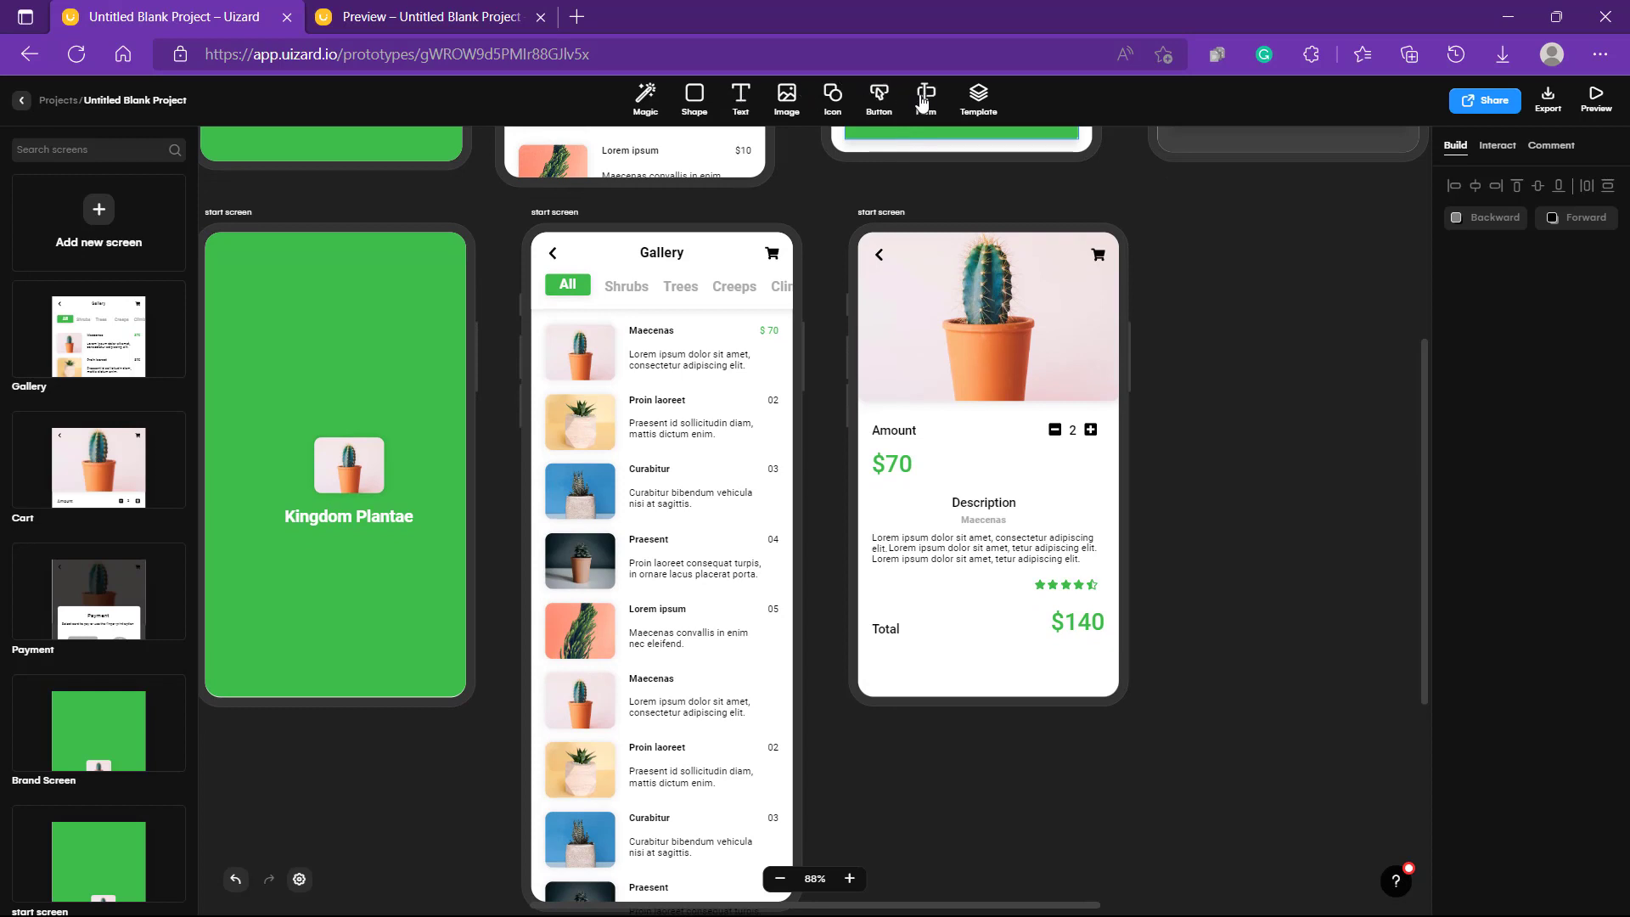
pyautogui.click(879, 100)
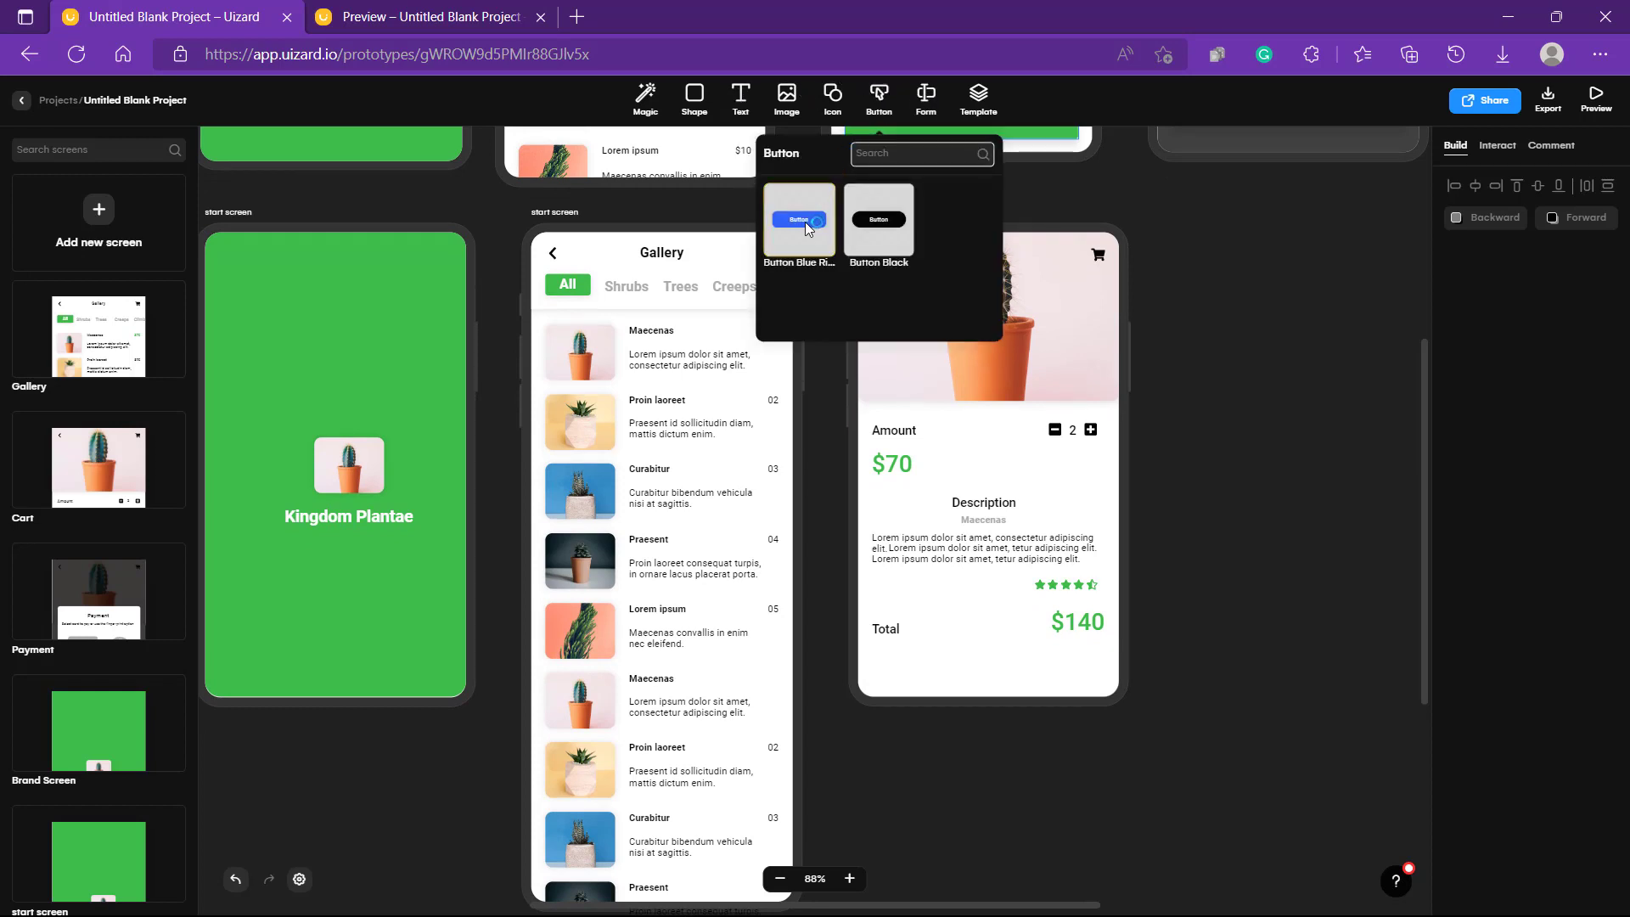
pyautogui.moveTo(805, 222); pyautogui.dragTo(976, 661)
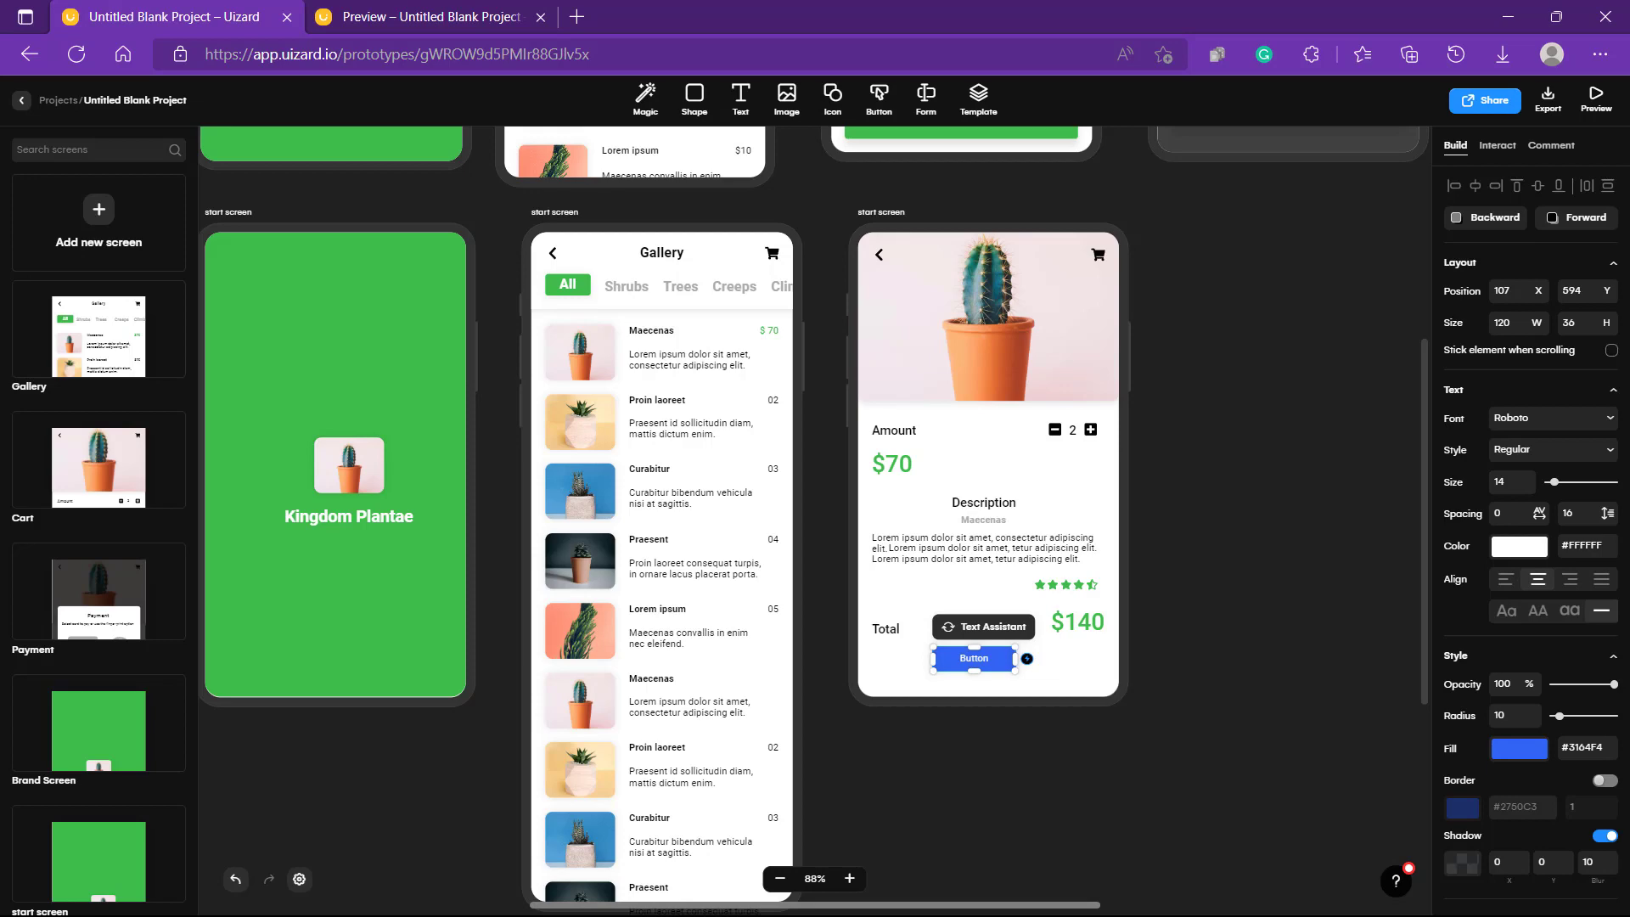
pyautogui.press('super')
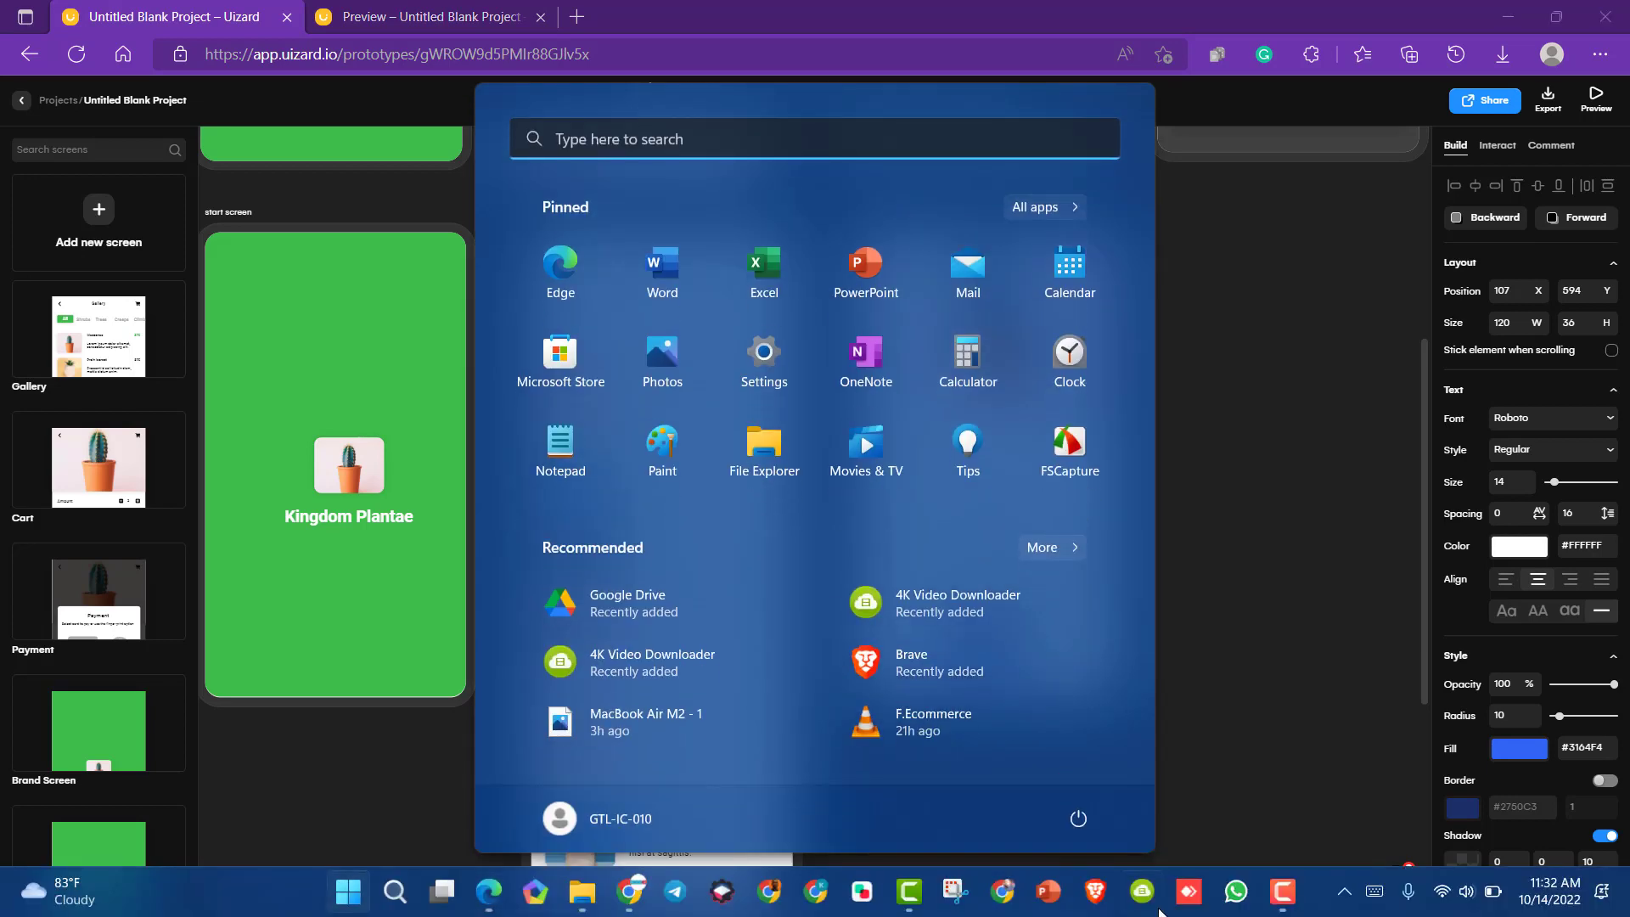
pyautogui.click(1280, 901)
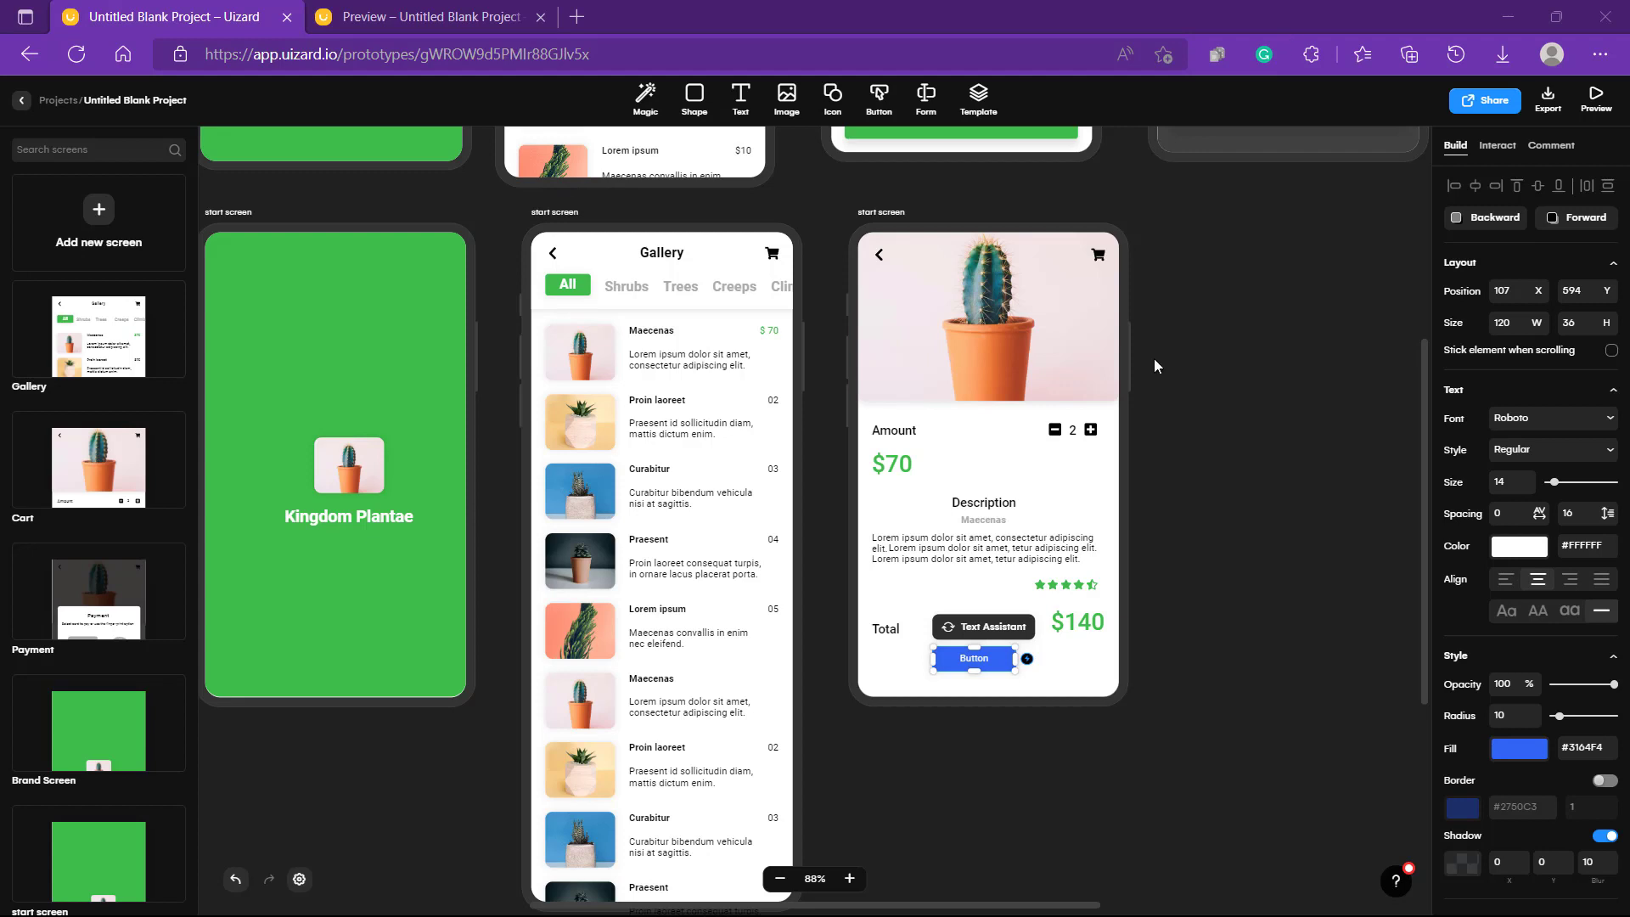
# Change the new button's fill to the green #3CBD48.
pyautogui.click(1526, 755)
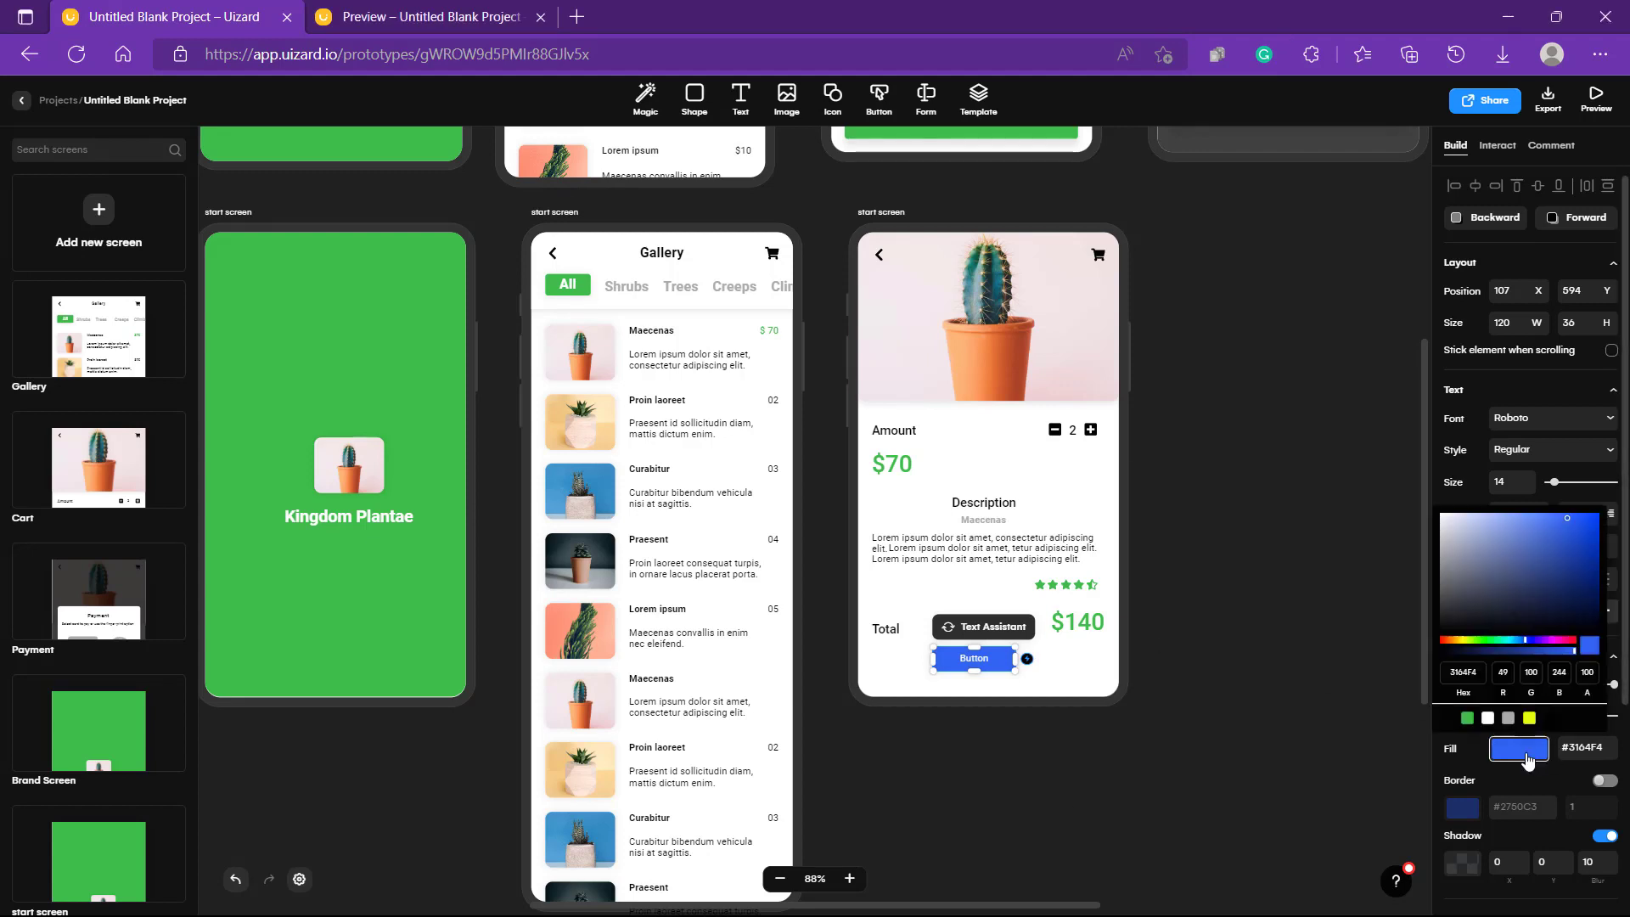
pyautogui.click(1469, 719)
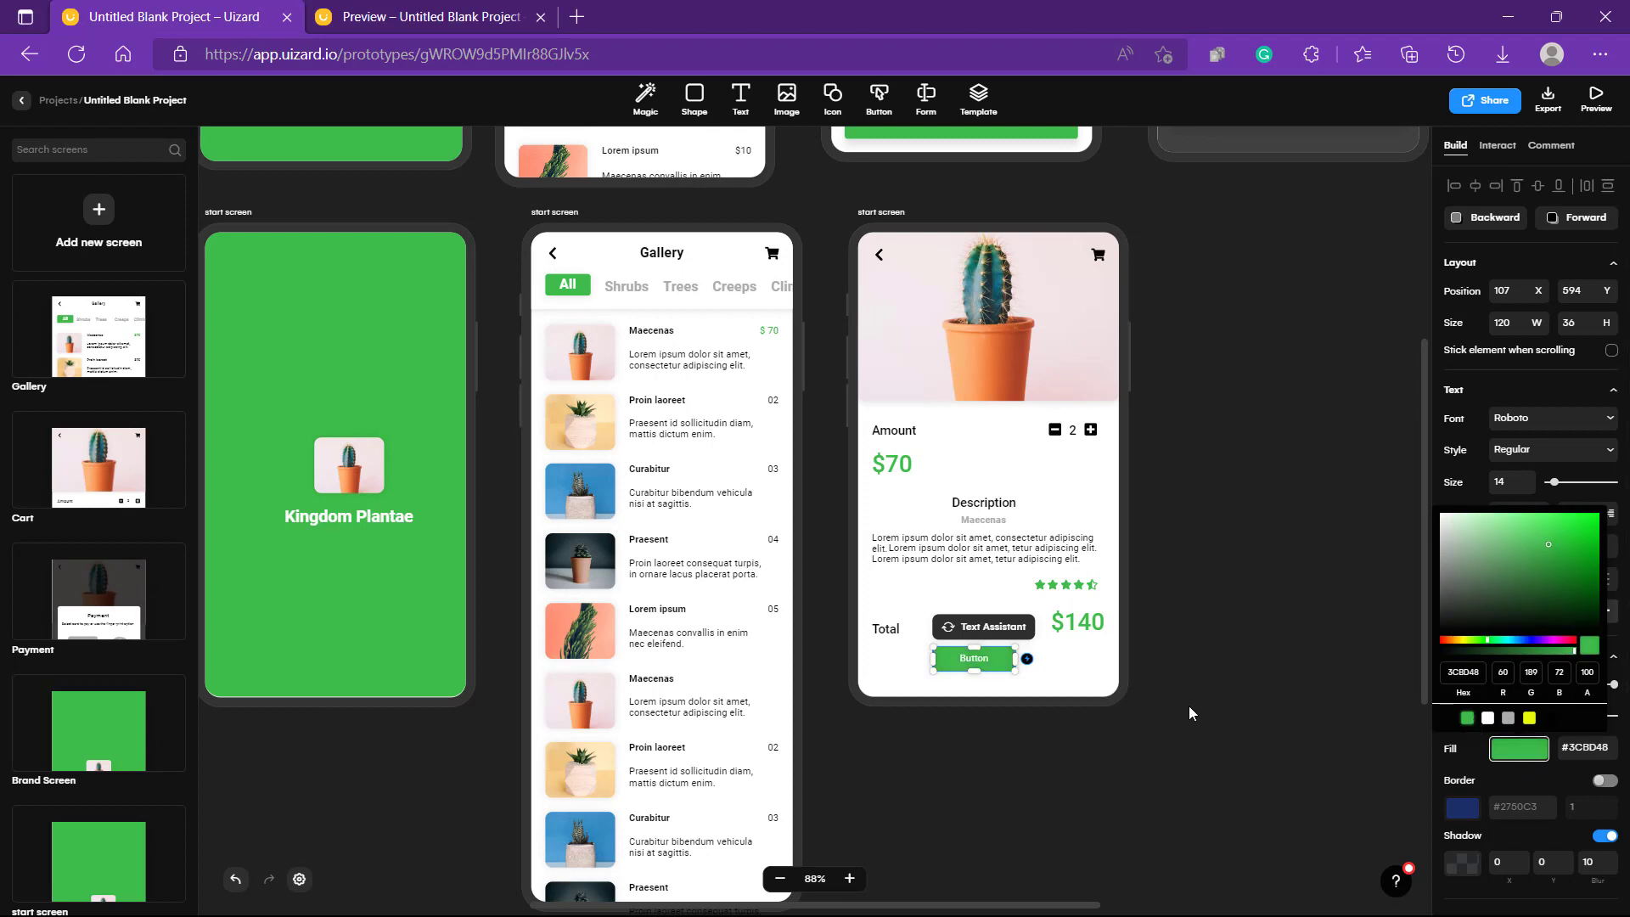
# Change the label of the green button below the Total row to "Checkout".
pyautogui.doubleClick(986, 658)
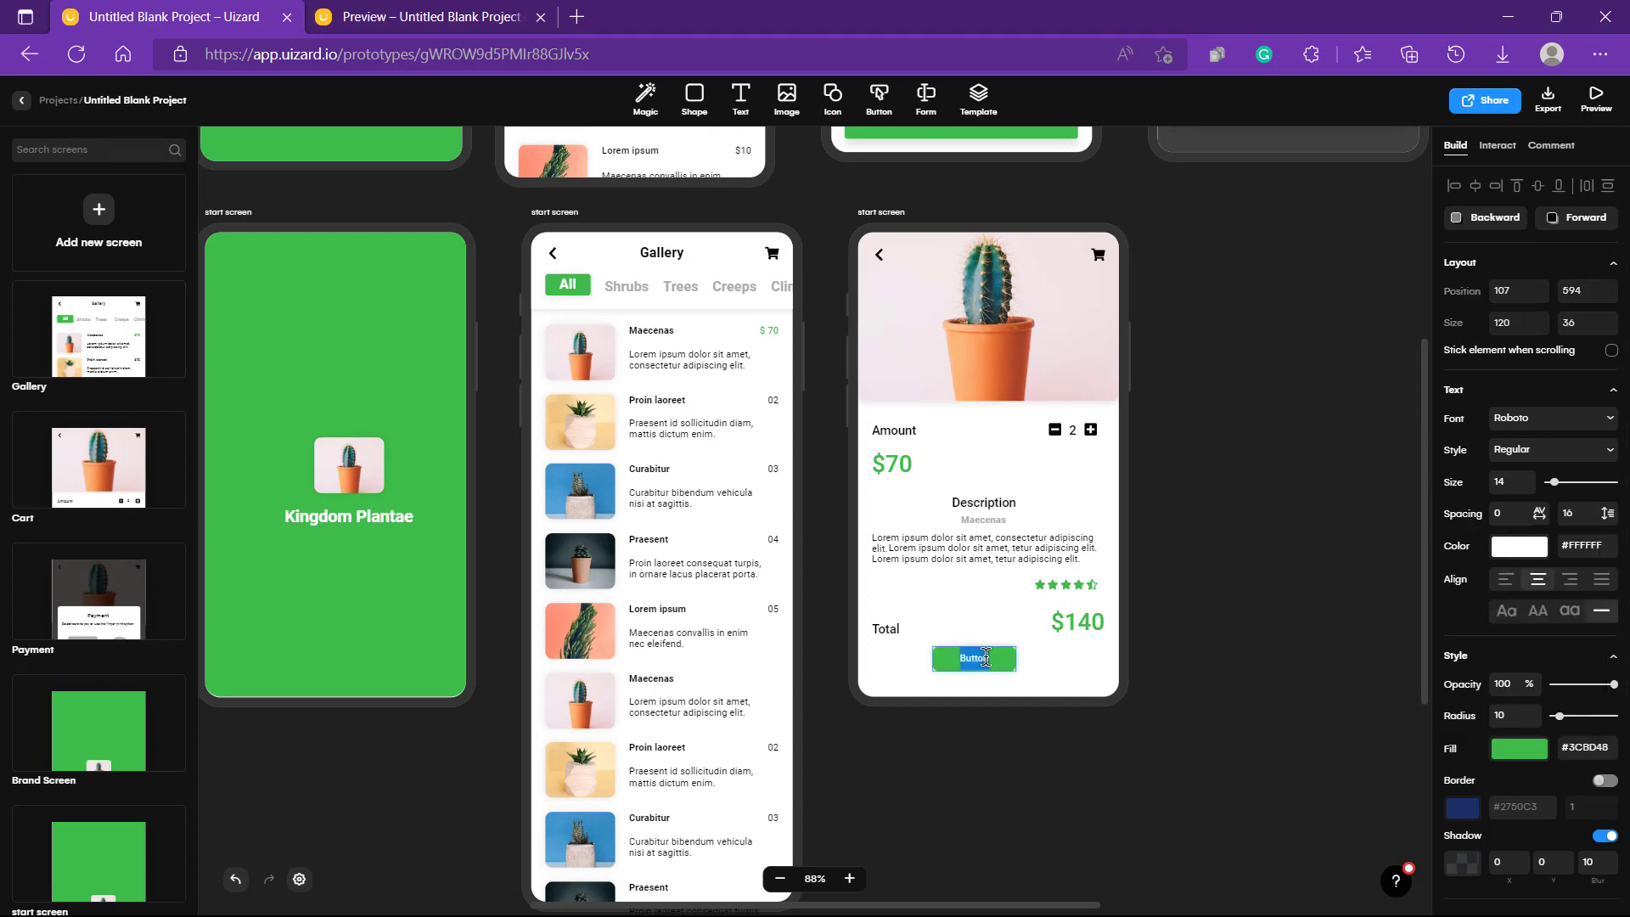
pyautogui.scroll(1, 986, 658)
pyautogui.write('C')
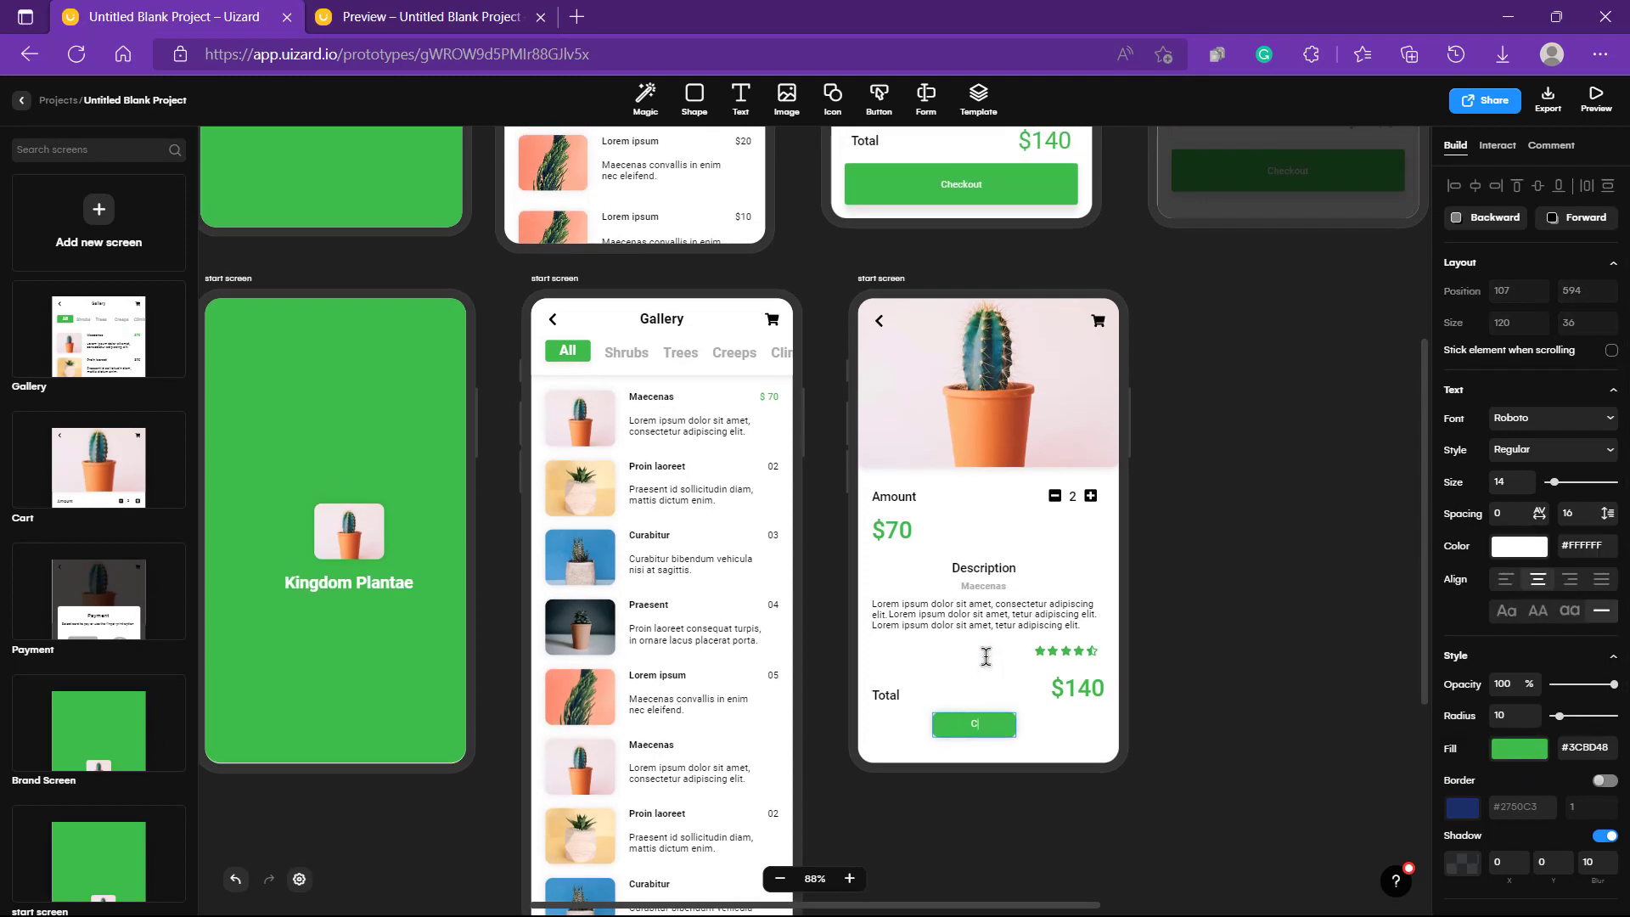
pyautogui.write('heckout')
pyautogui.click(1095, 746)
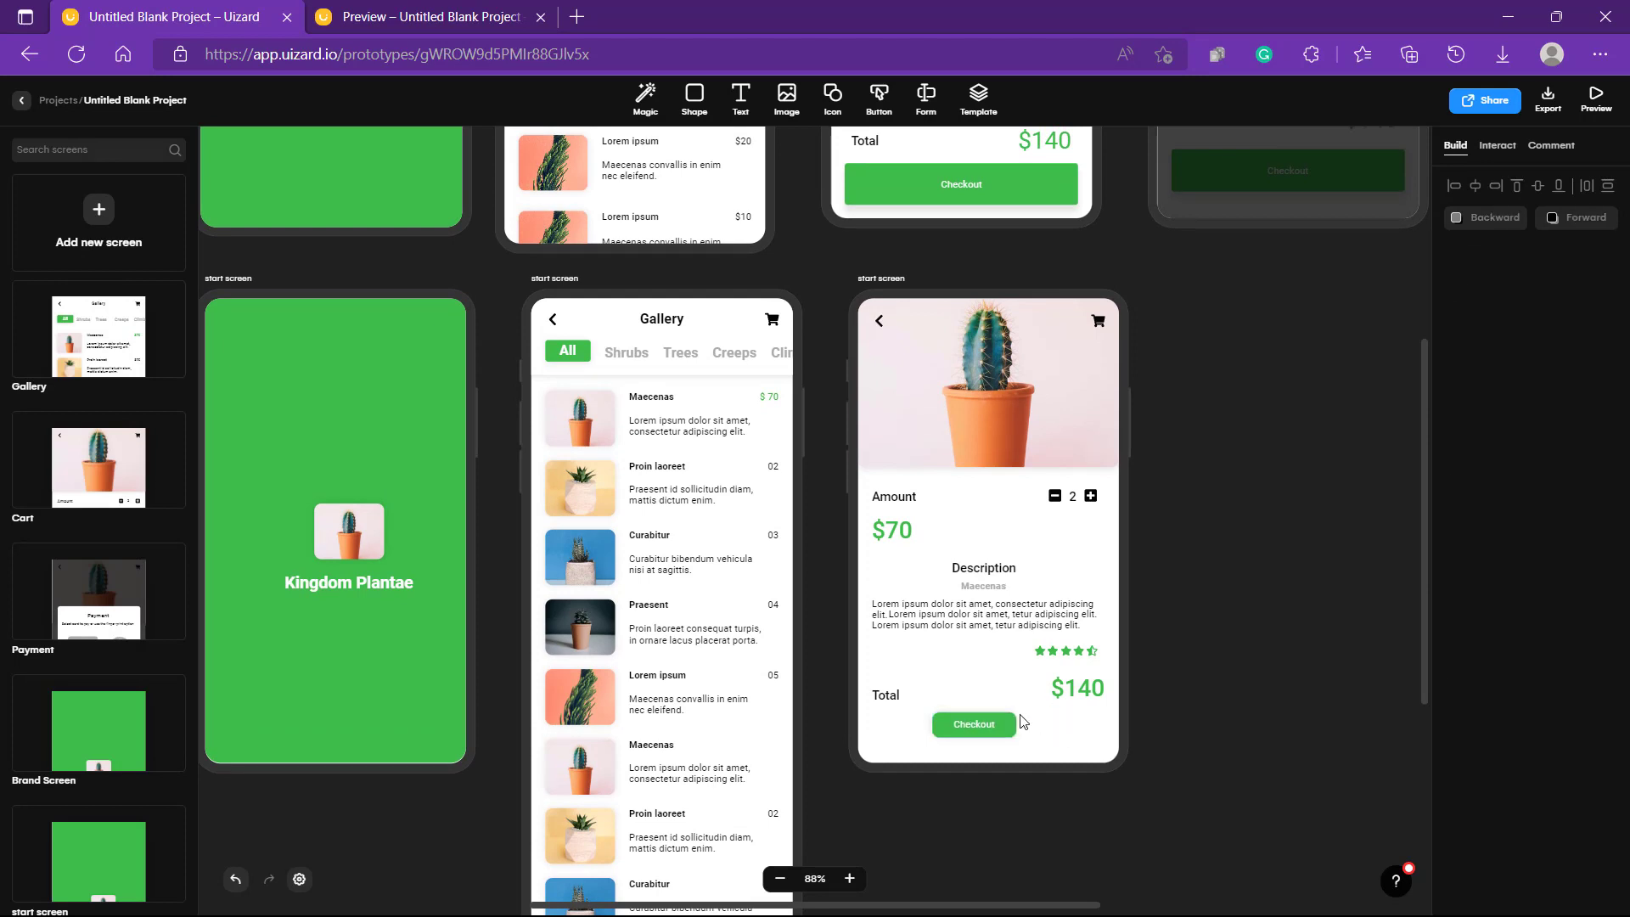
# Match the new Checkout button to the Cart screen's button size, 335 by 60, and centre it at X 20, Y 596.
pyautogui.click(1056, 192)
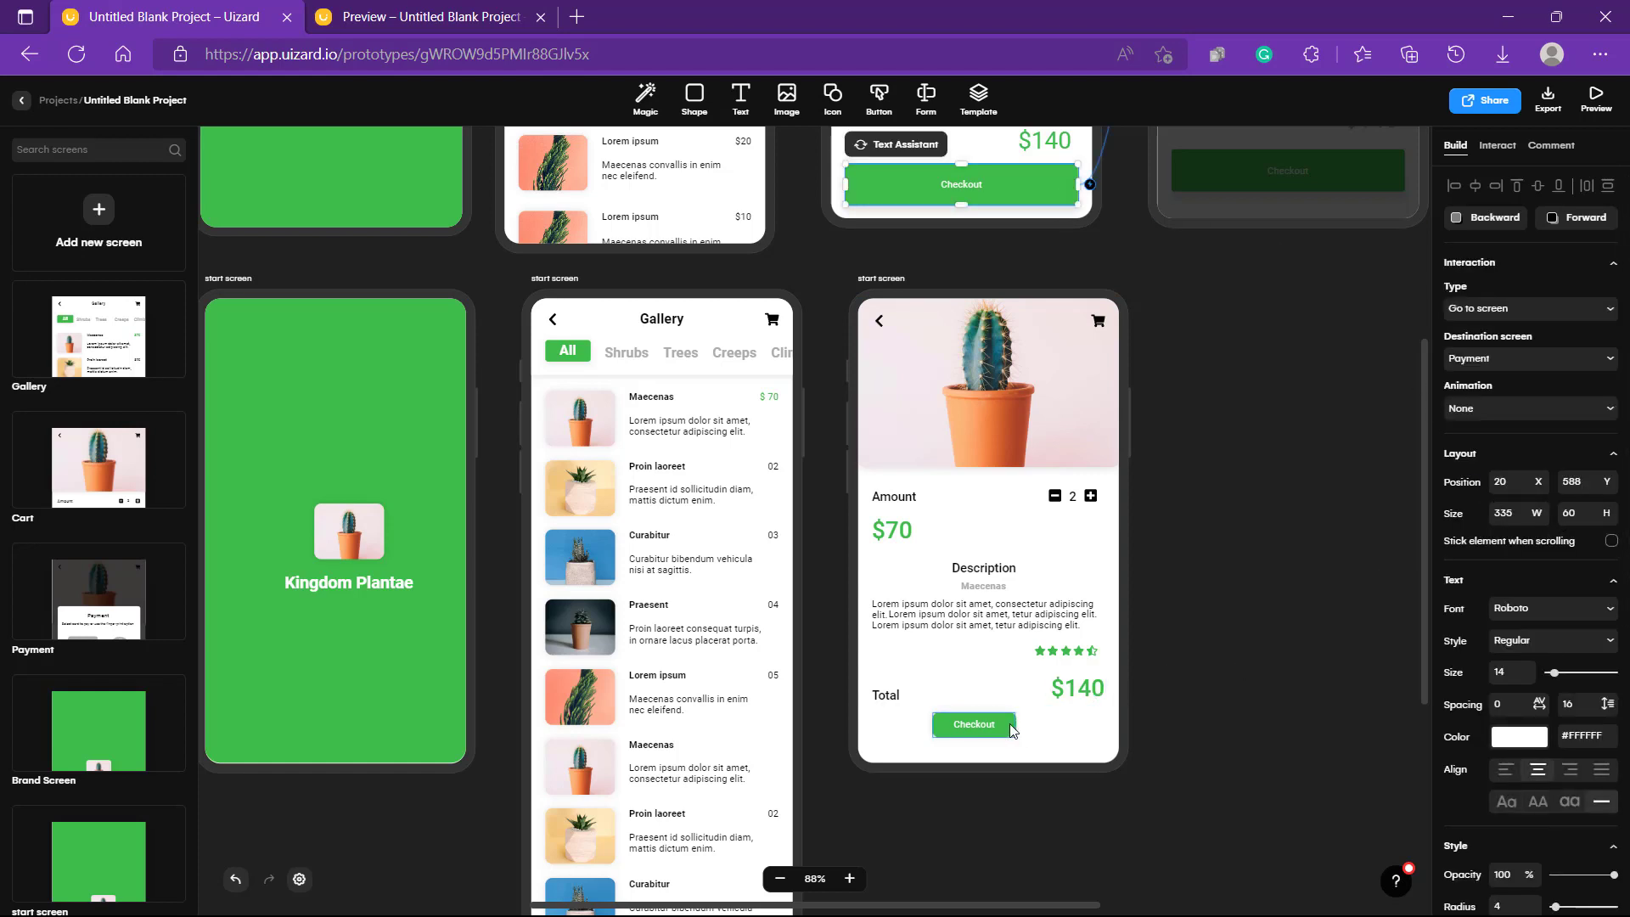
pyautogui.click(974, 724)
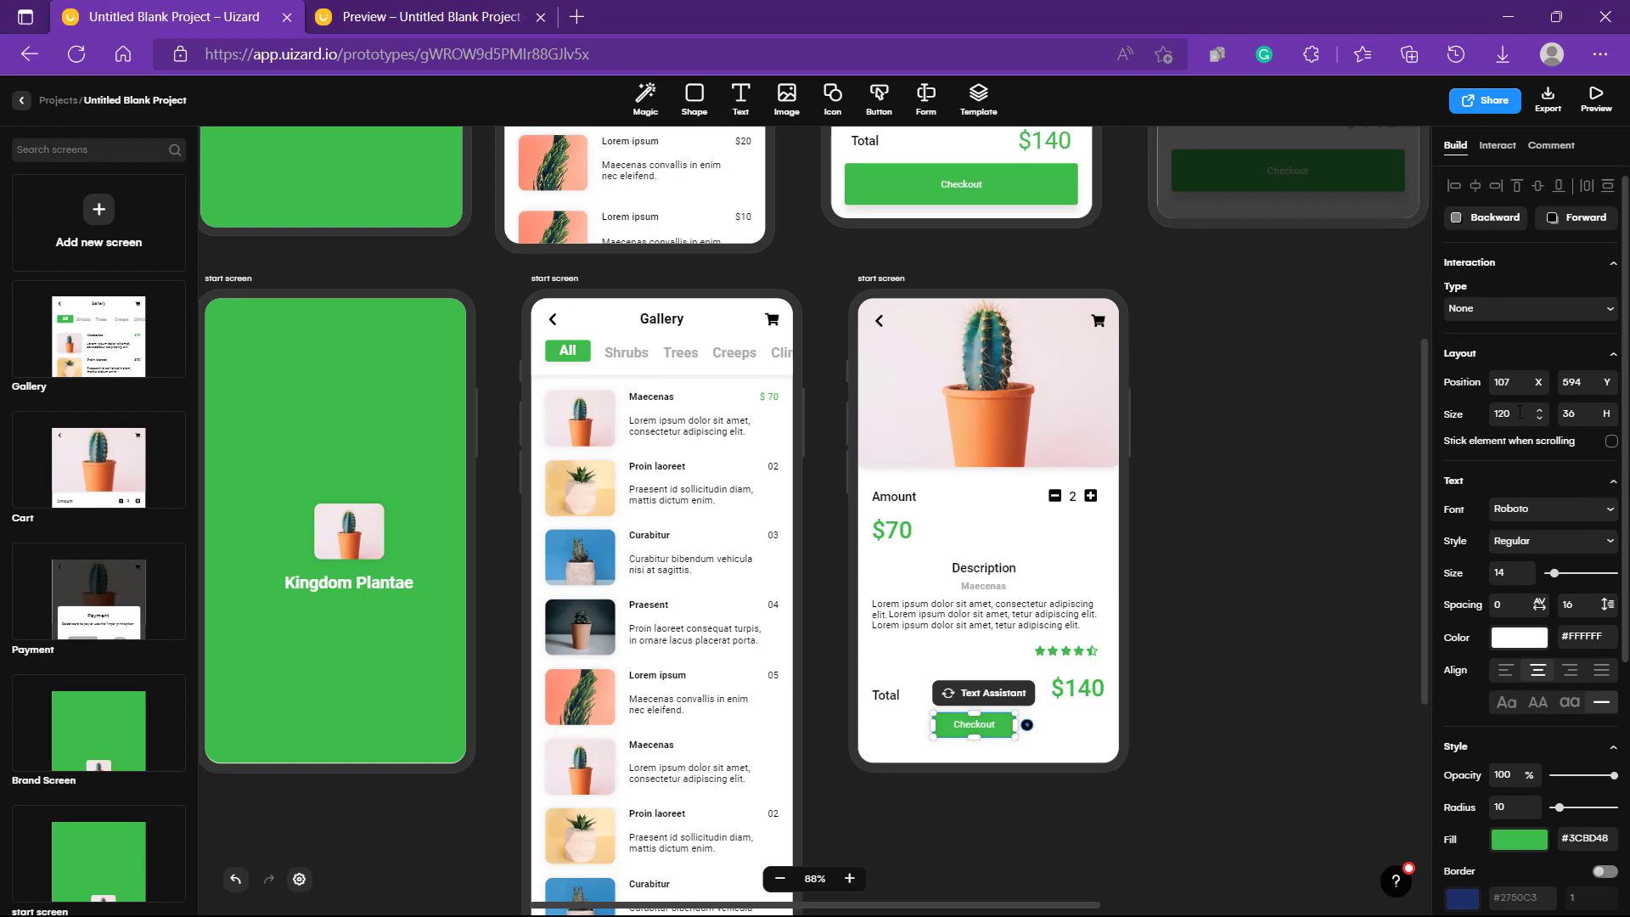
pyautogui.moveTo(1529, 414); pyautogui.dragTo(1452, 415)
pyautogui.write('335')
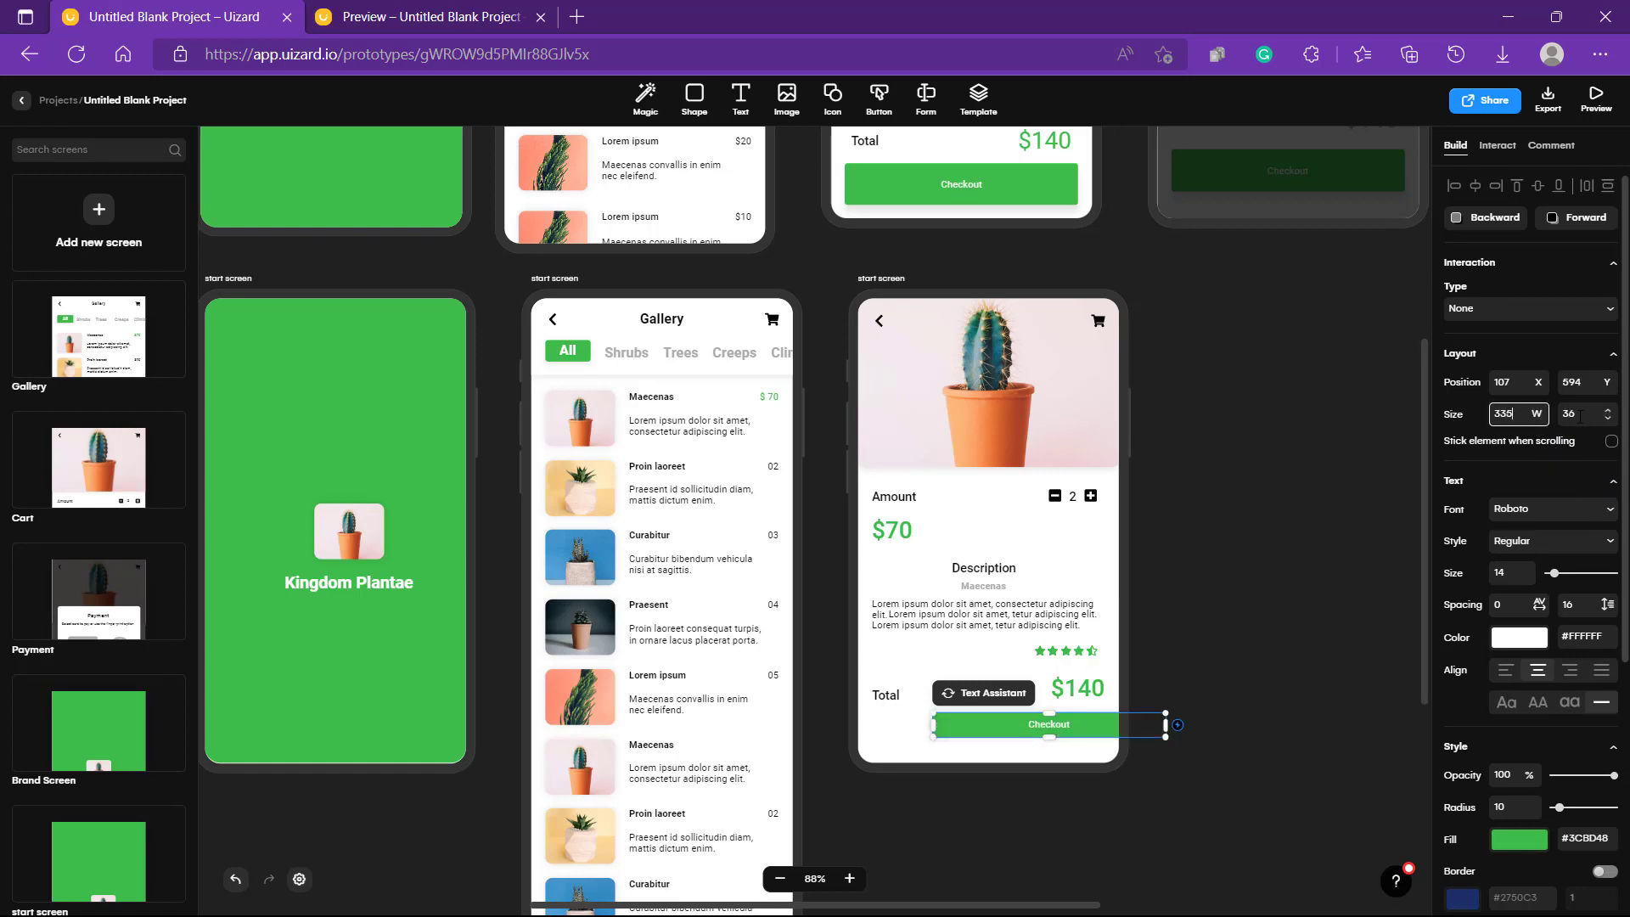
pyautogui.moveTo(1581, 416); pyautogui.dragTo(1551, 422)
pyautogui.write('60')
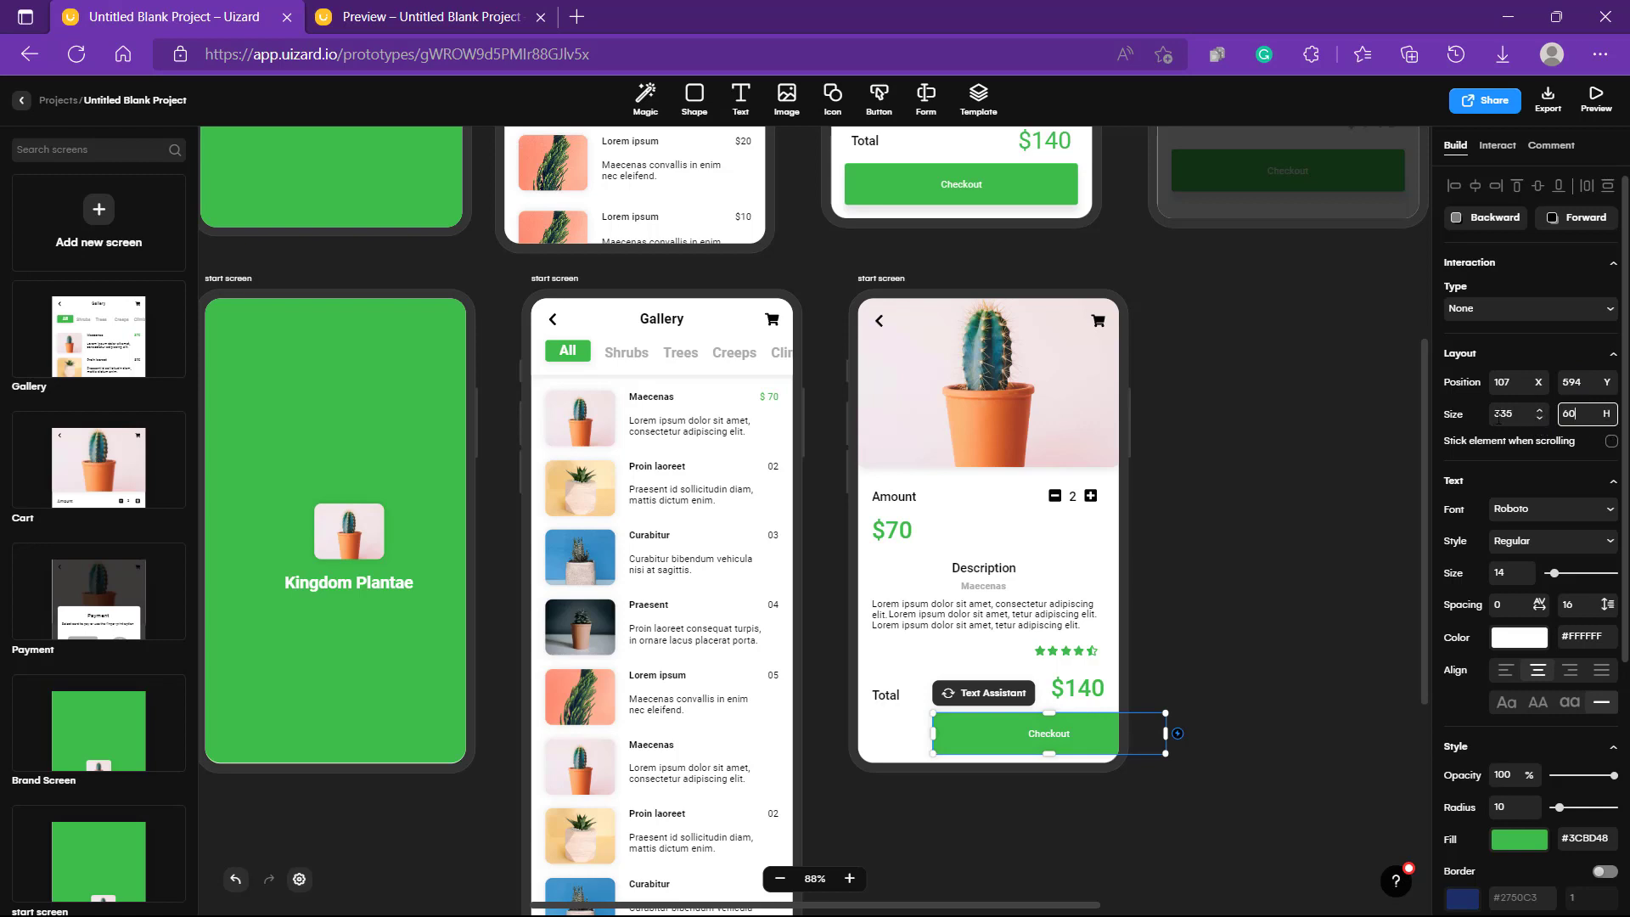
pyautogui.moveTo(1087, 737); pyautogui.dragTo(1026, 741)
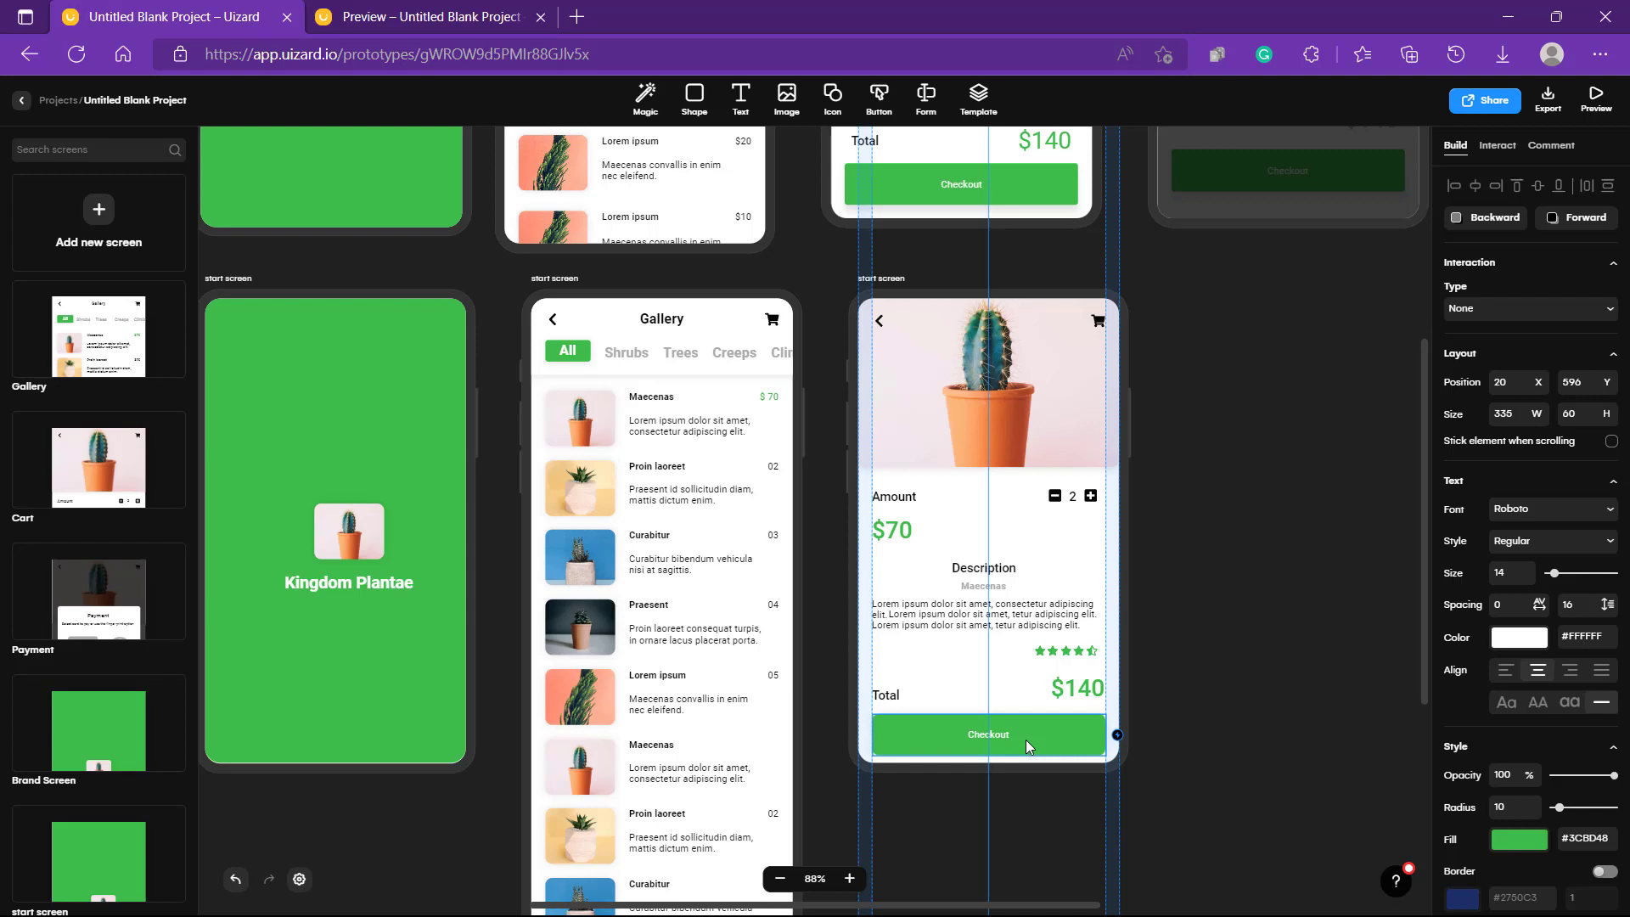
pyautogui.click(1193, 705)
# Compare the new Checkout button and product screen with the original Checkout button on the Cart screen.
pyautogui.scroll(1, 1193, 705)
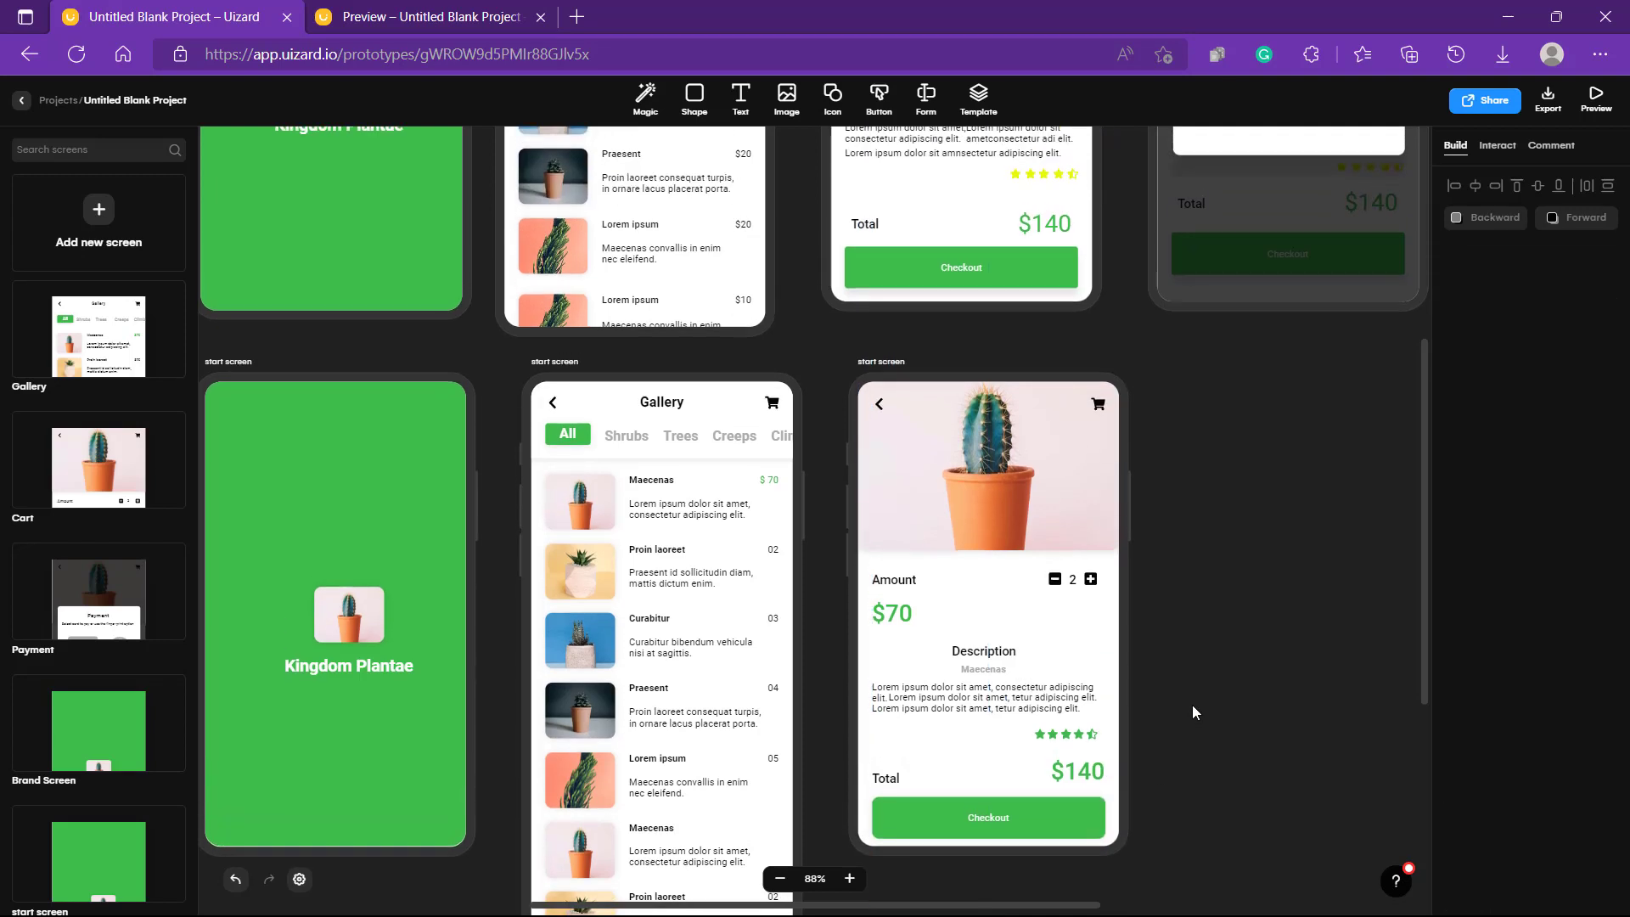
pyautogui.scroll(1, 1130, 586)
pyautogui.click(1002, 319)
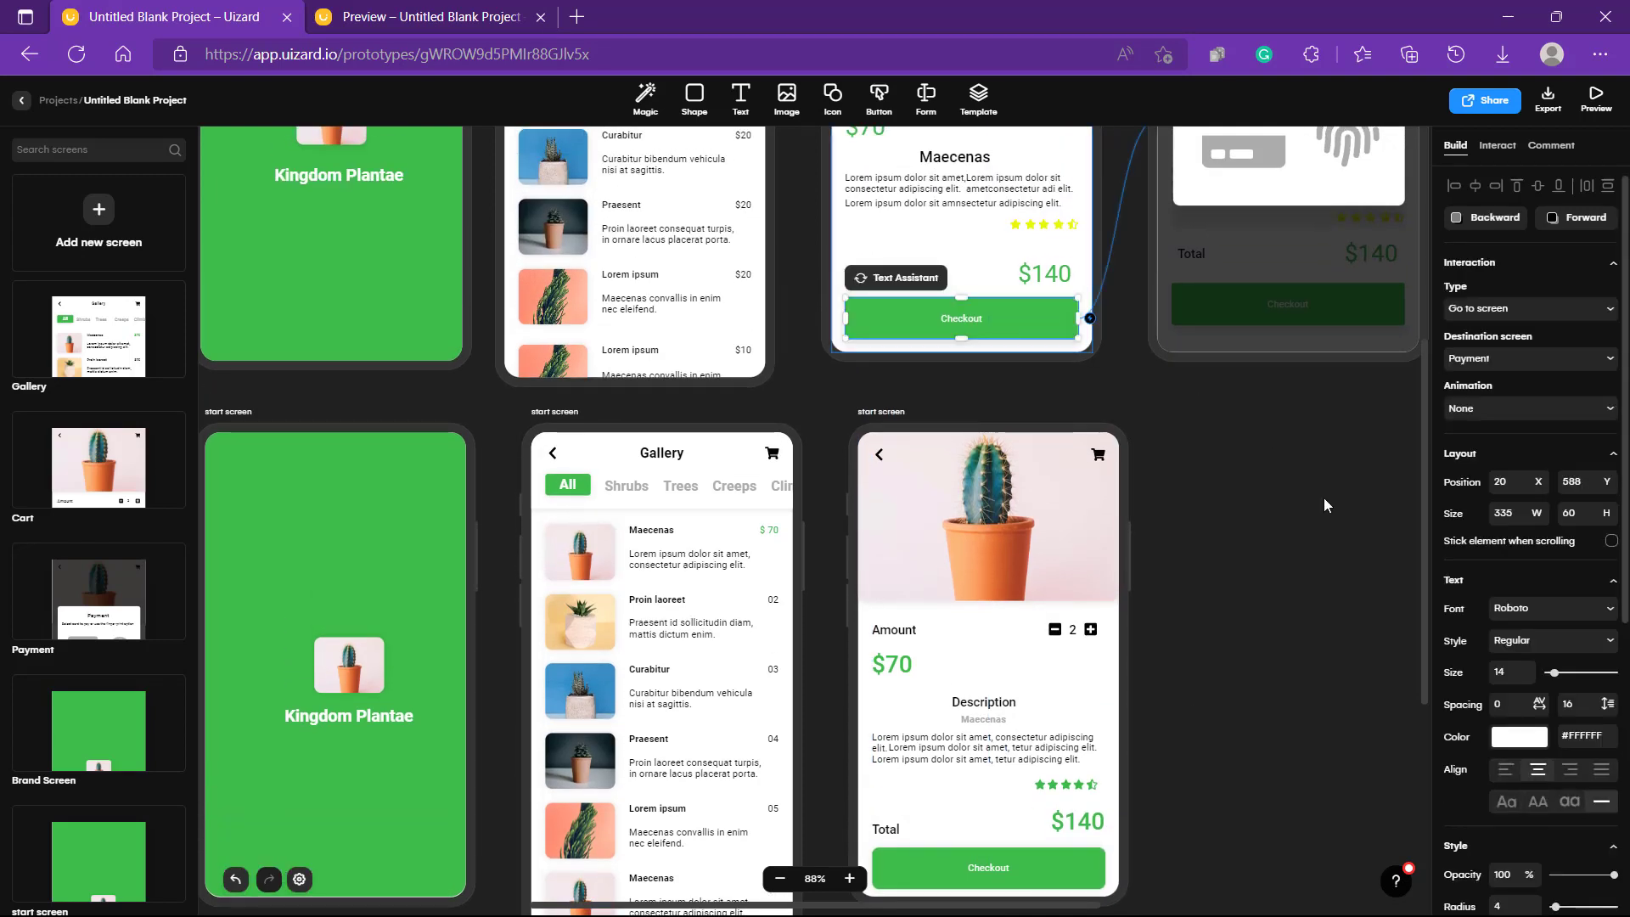
pyautogui.scroll(-1, 1504, 665)
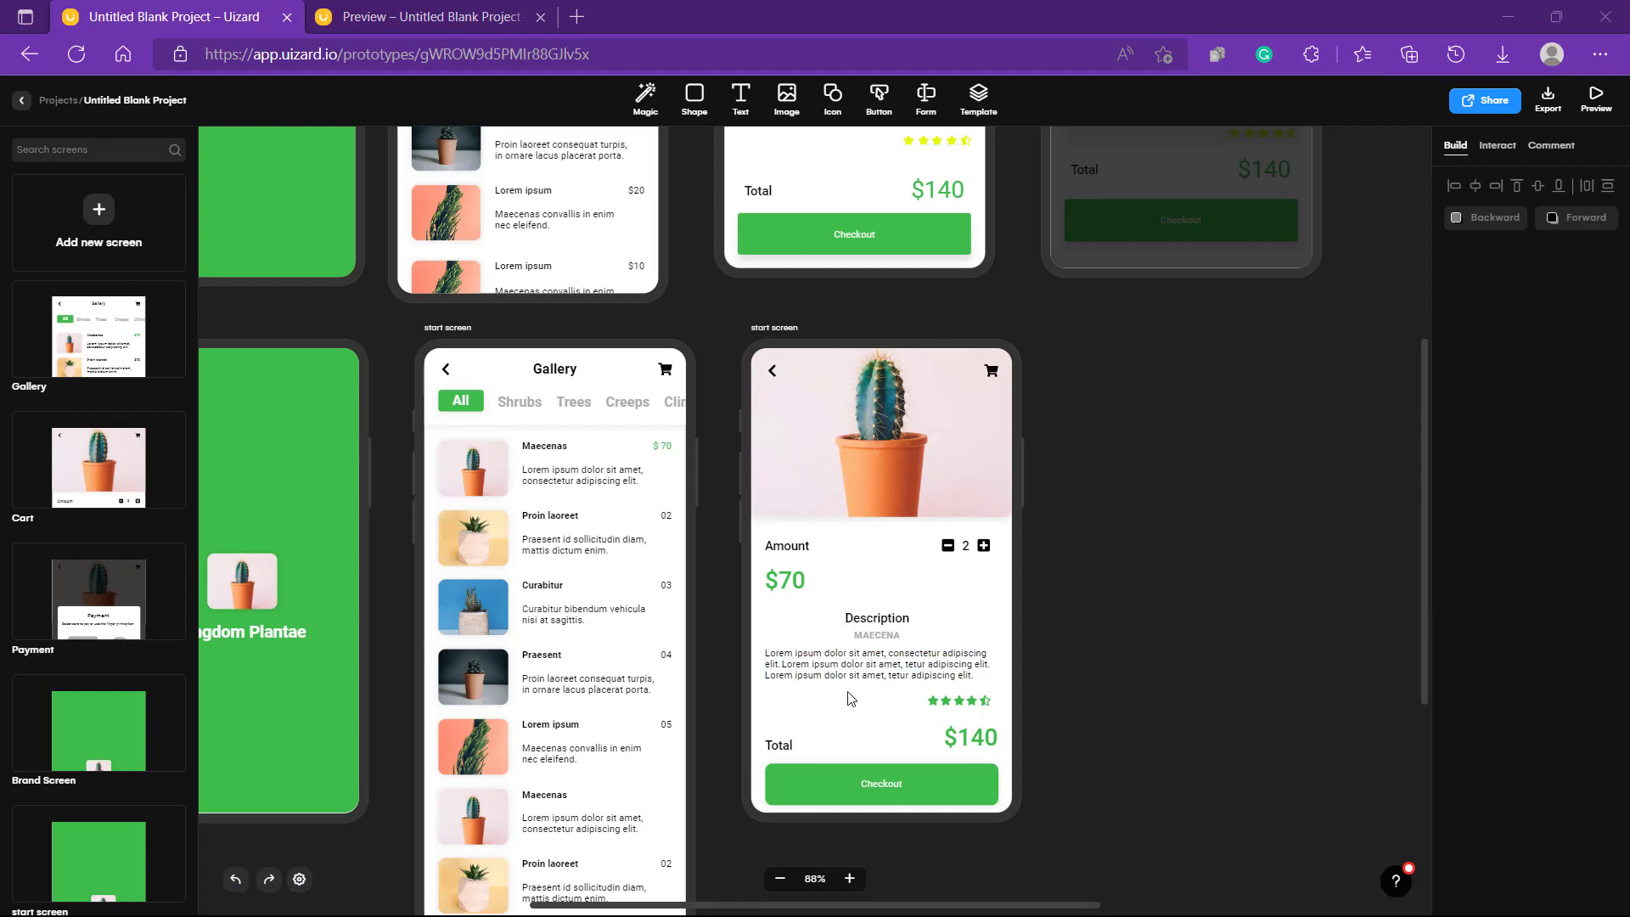
pyautogui.click(855, 781)
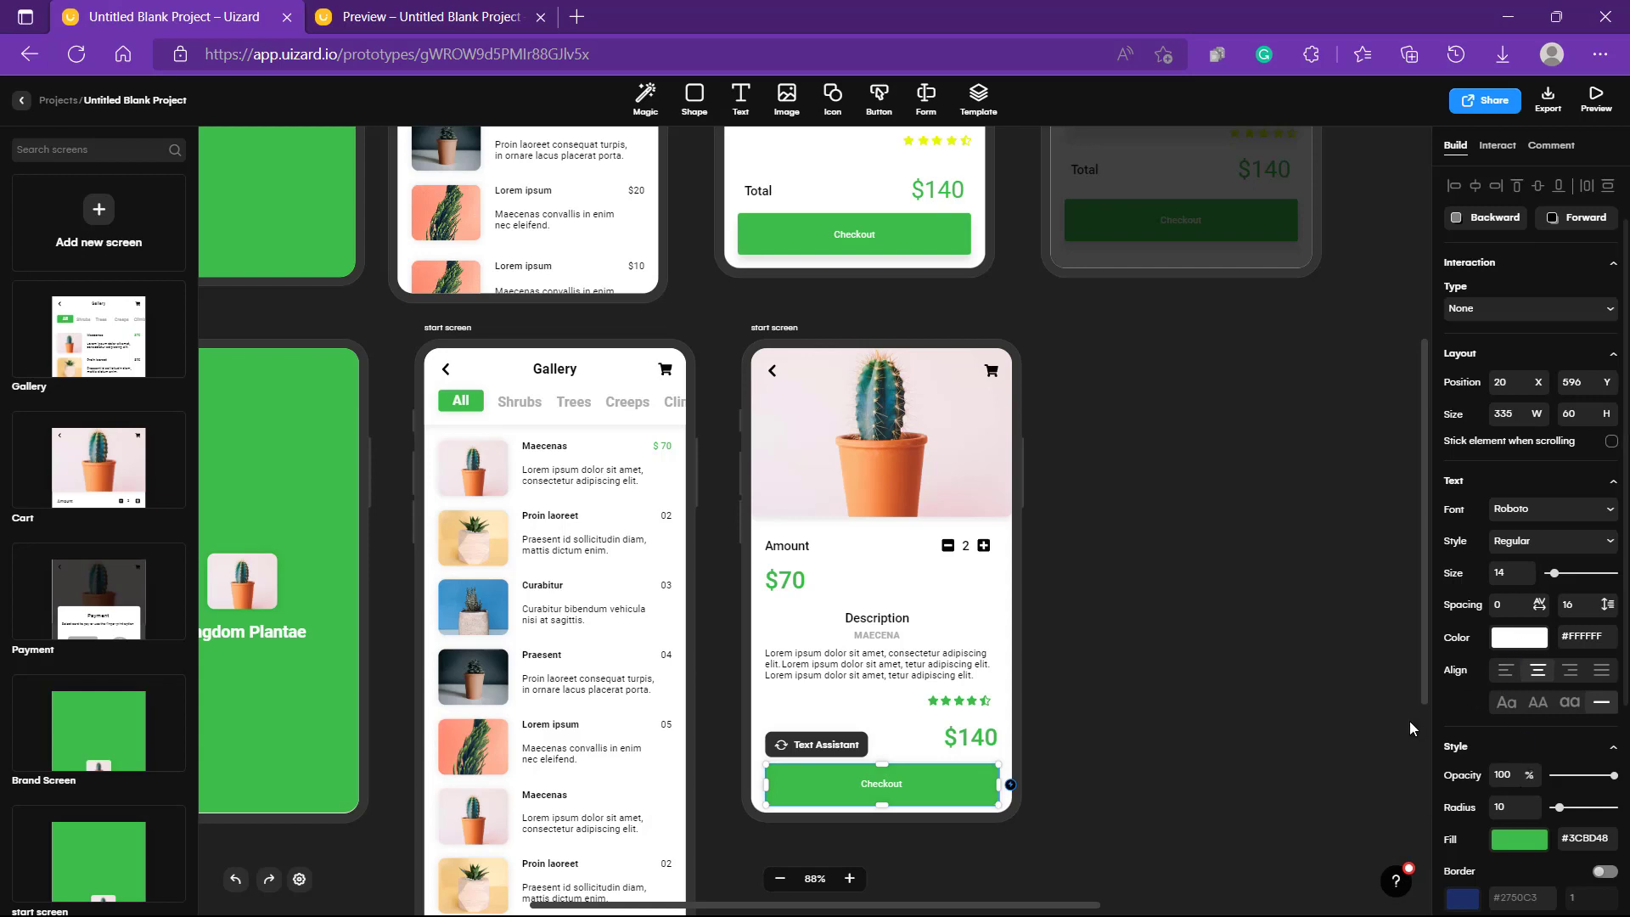
pyautogui.scroll(1, 1410, 721)
pyautogui.scroll(-2, 1263, 840)
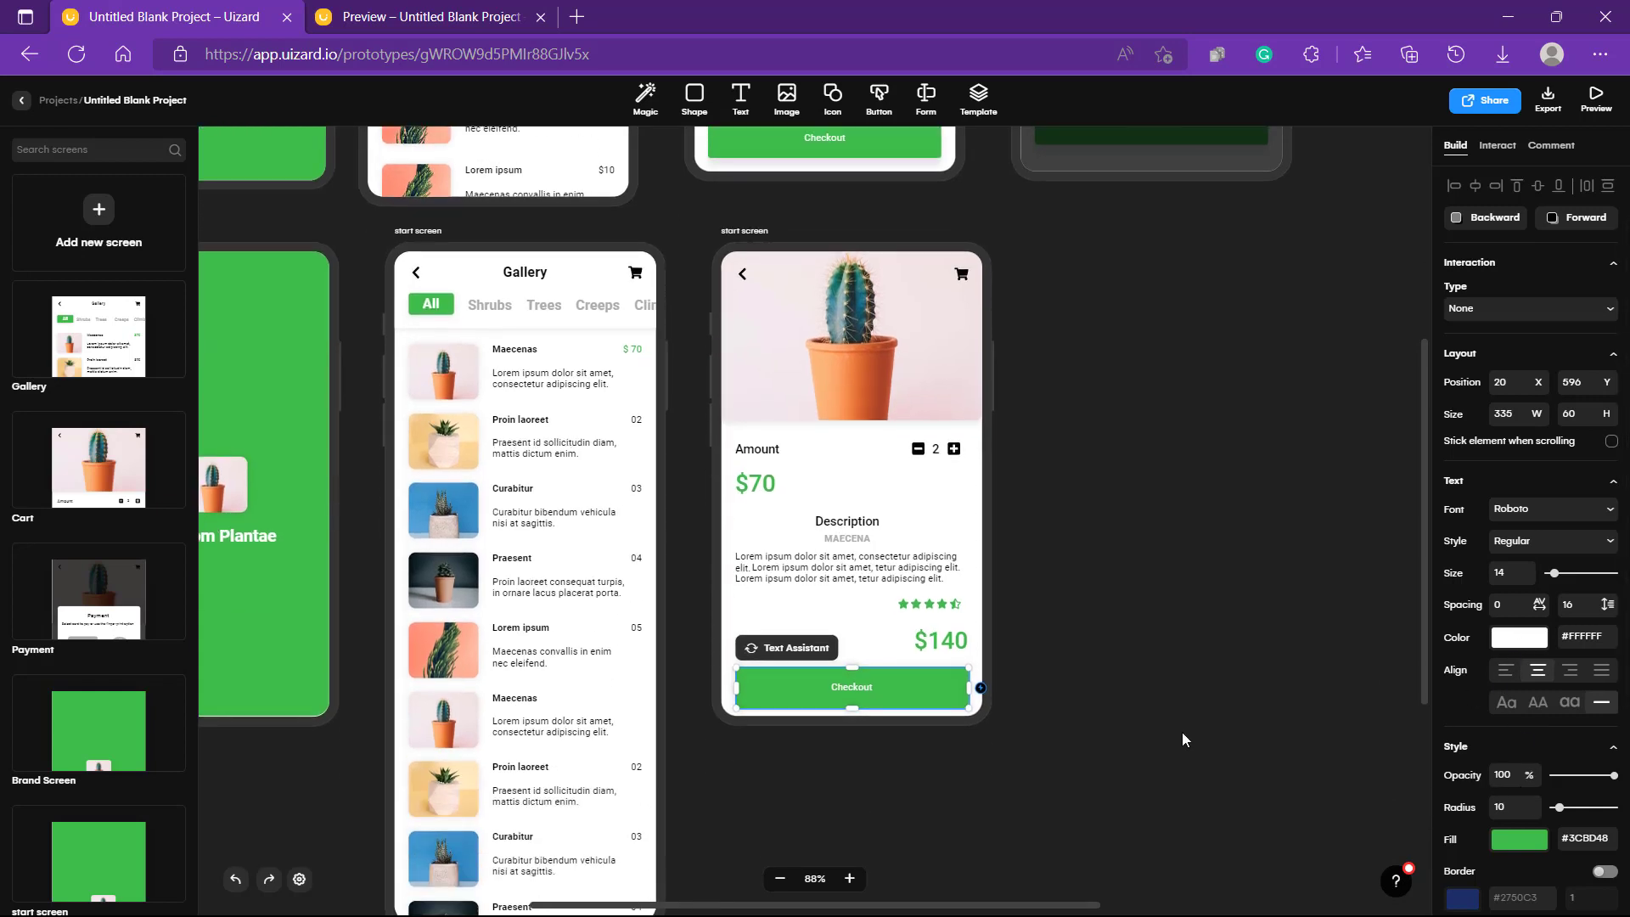
pyautogui.click(1182, 734)
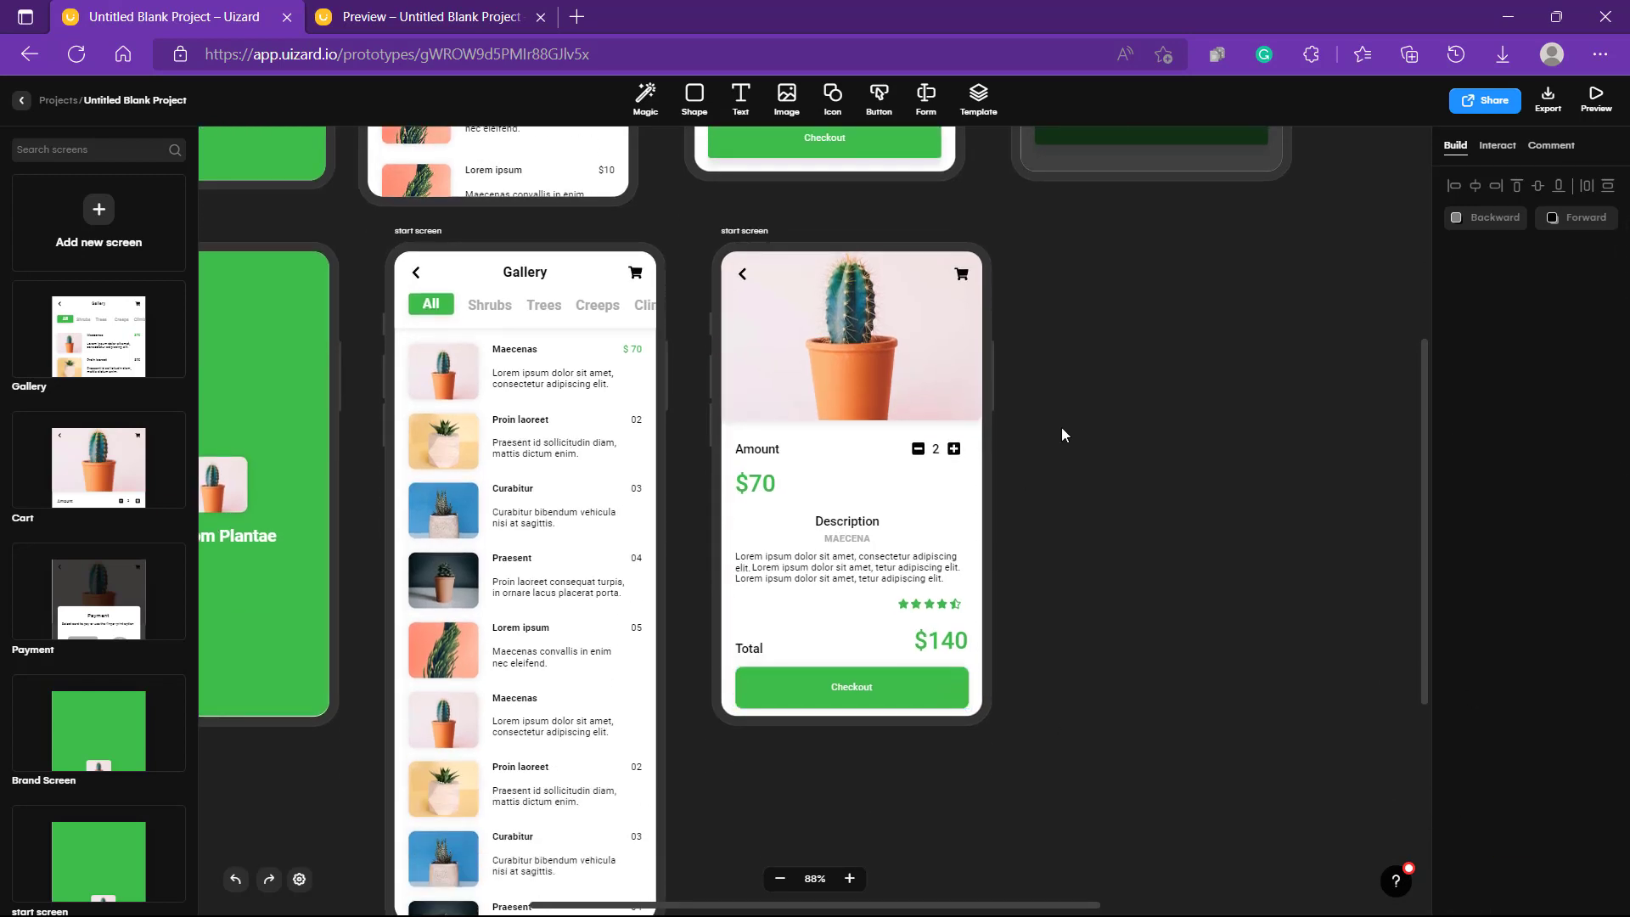
pyautogui.scroll(2, 1062, 427)
pyautogui.scroll(-4, 1084, 547)
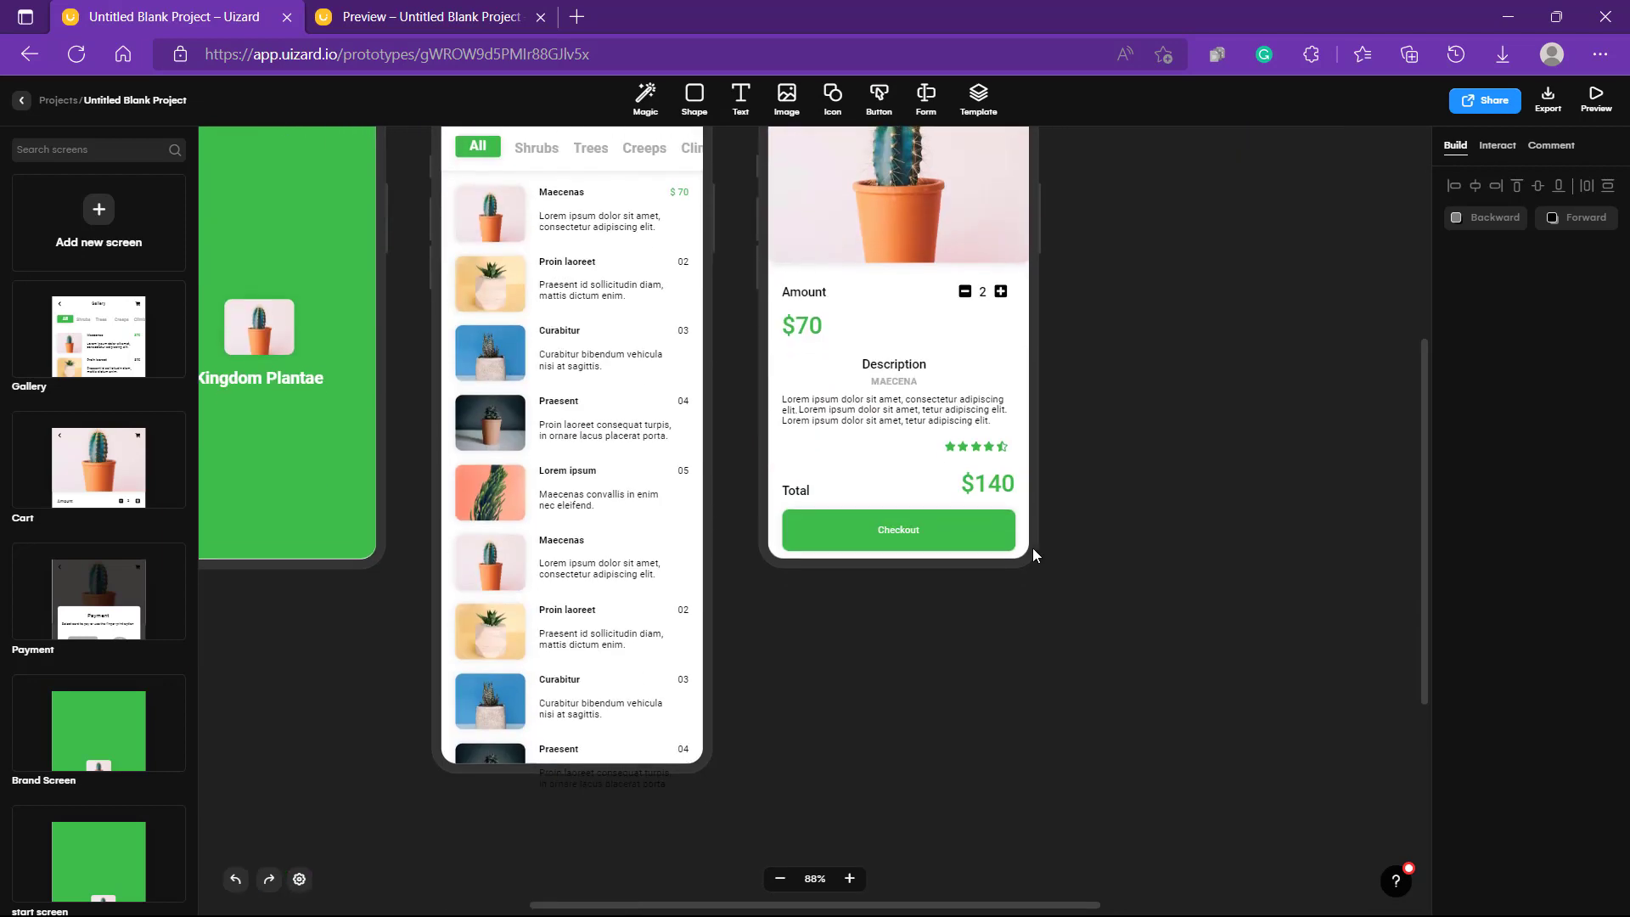
pyautogui.click(970, 532)
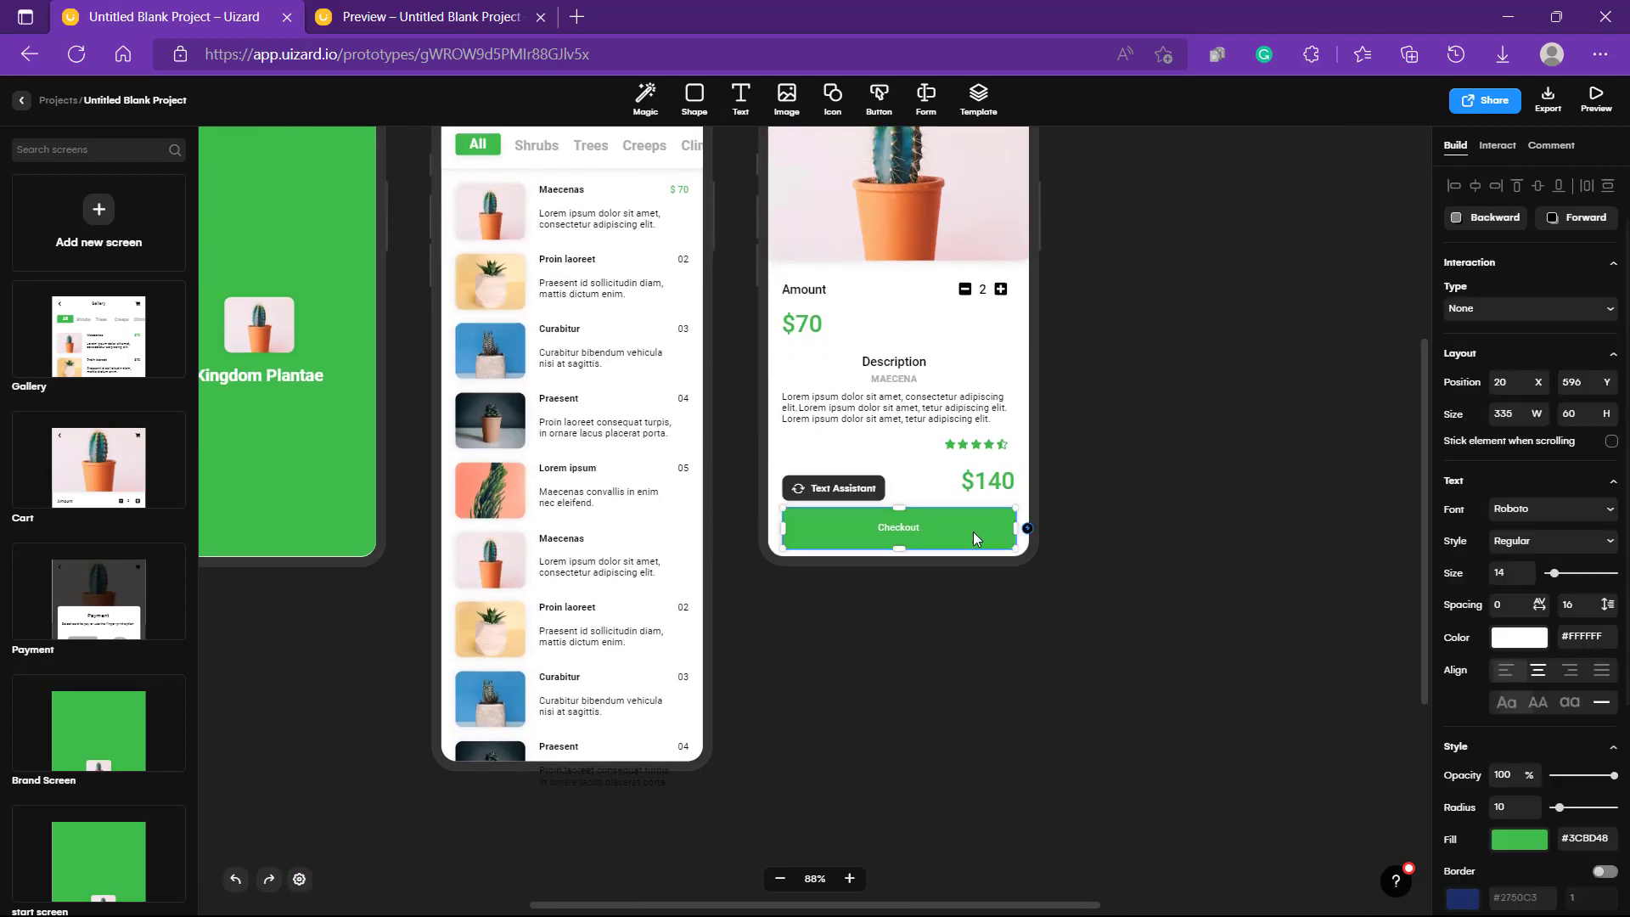
pyautogui.click(1138, 533)
pyautogui.scroll(3, 1136, 521)
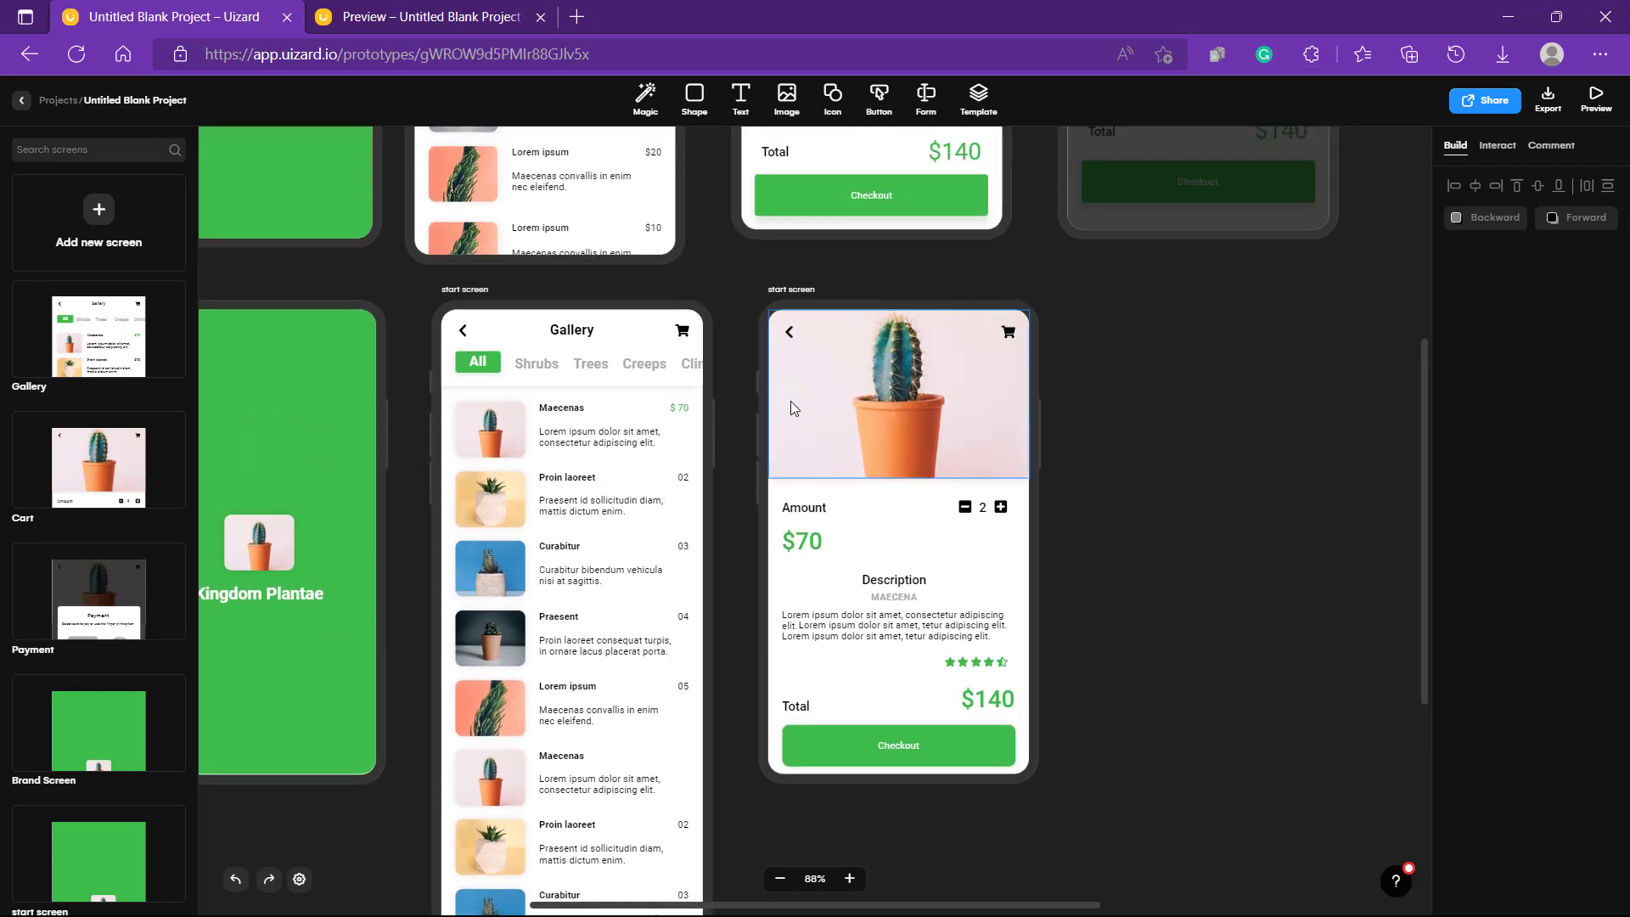
# Add a Chevron circle left icon near the left edge of the cactus photo, at X 20, Y 128.
pyautogui.scroll(1, 880, 248)
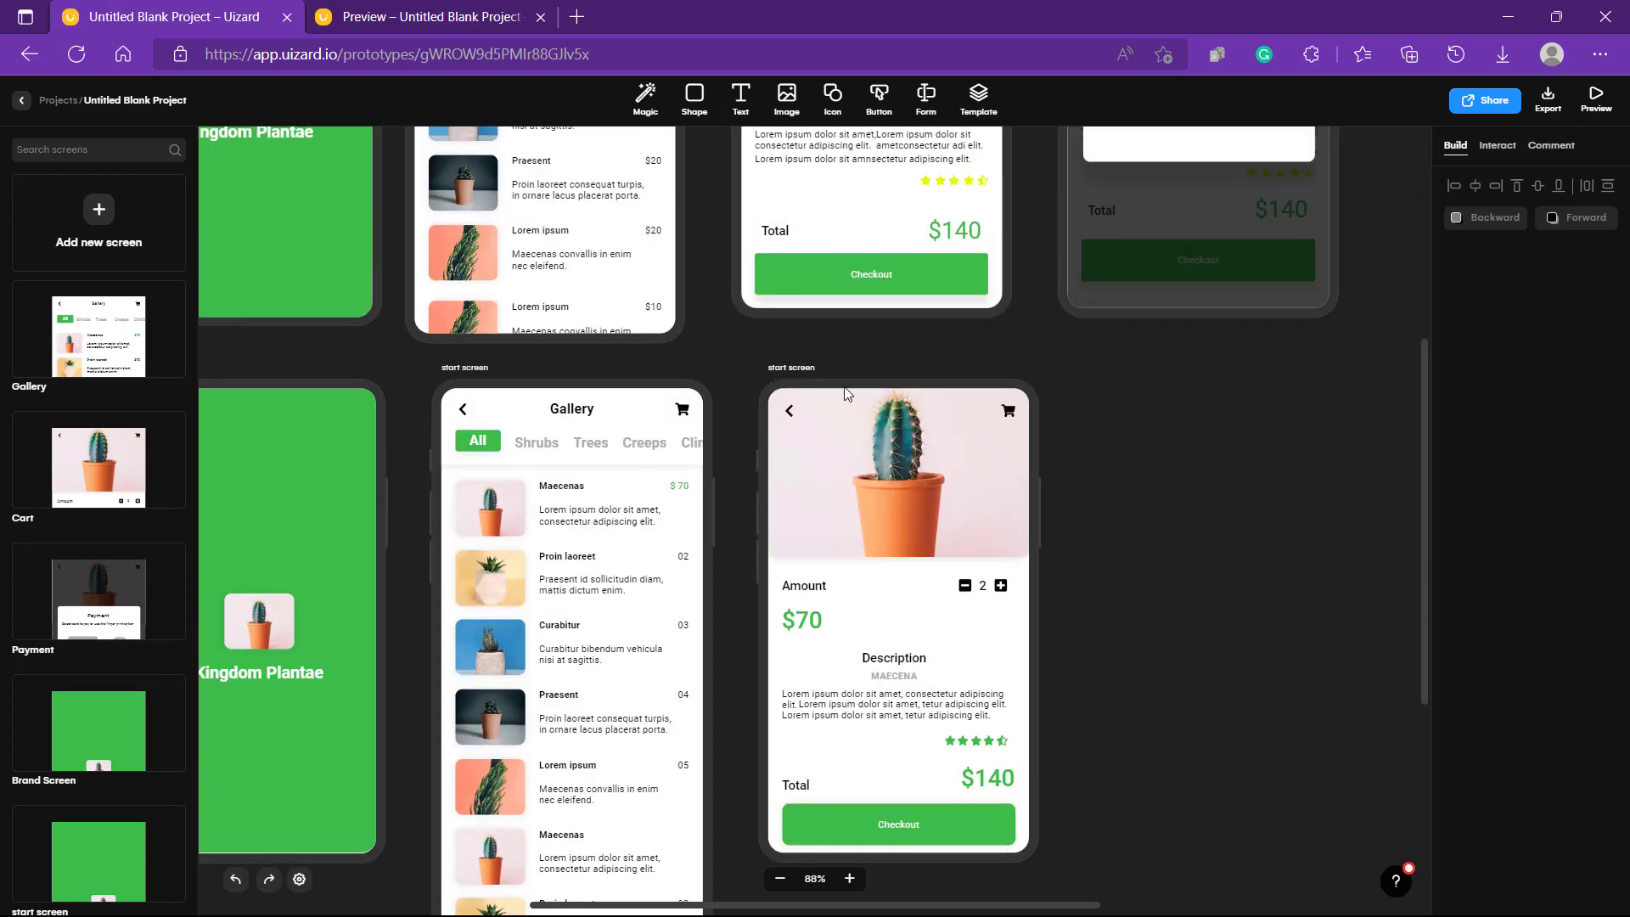
pyautogui.click(832, 110)
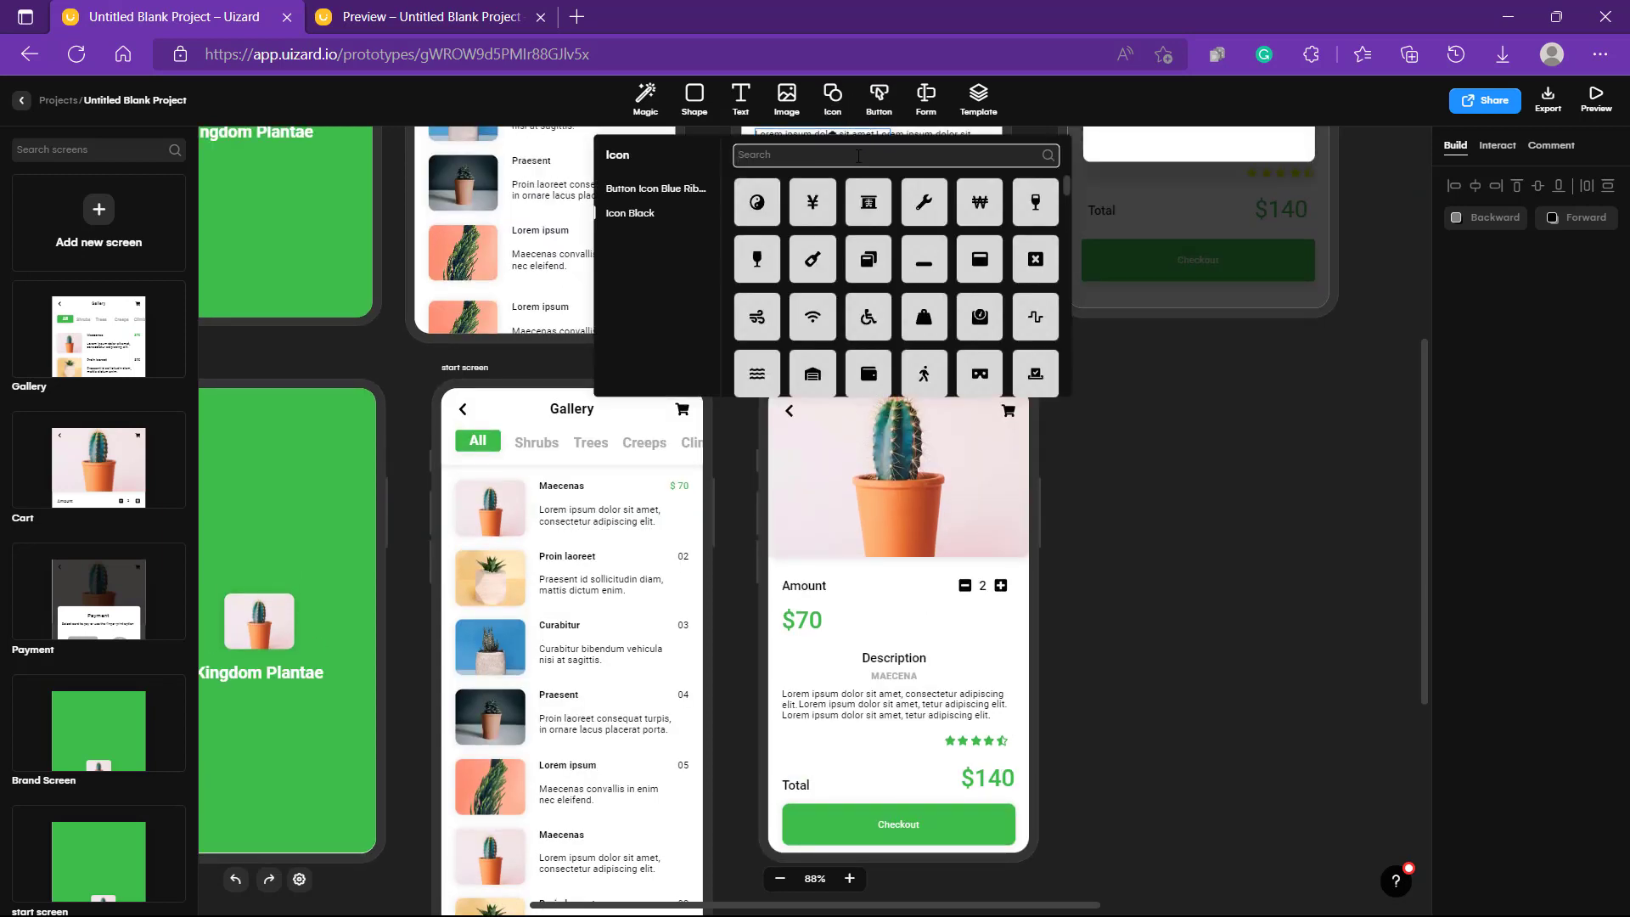
pyautogui.click(858, 157)
pyautogui.write('chevr')
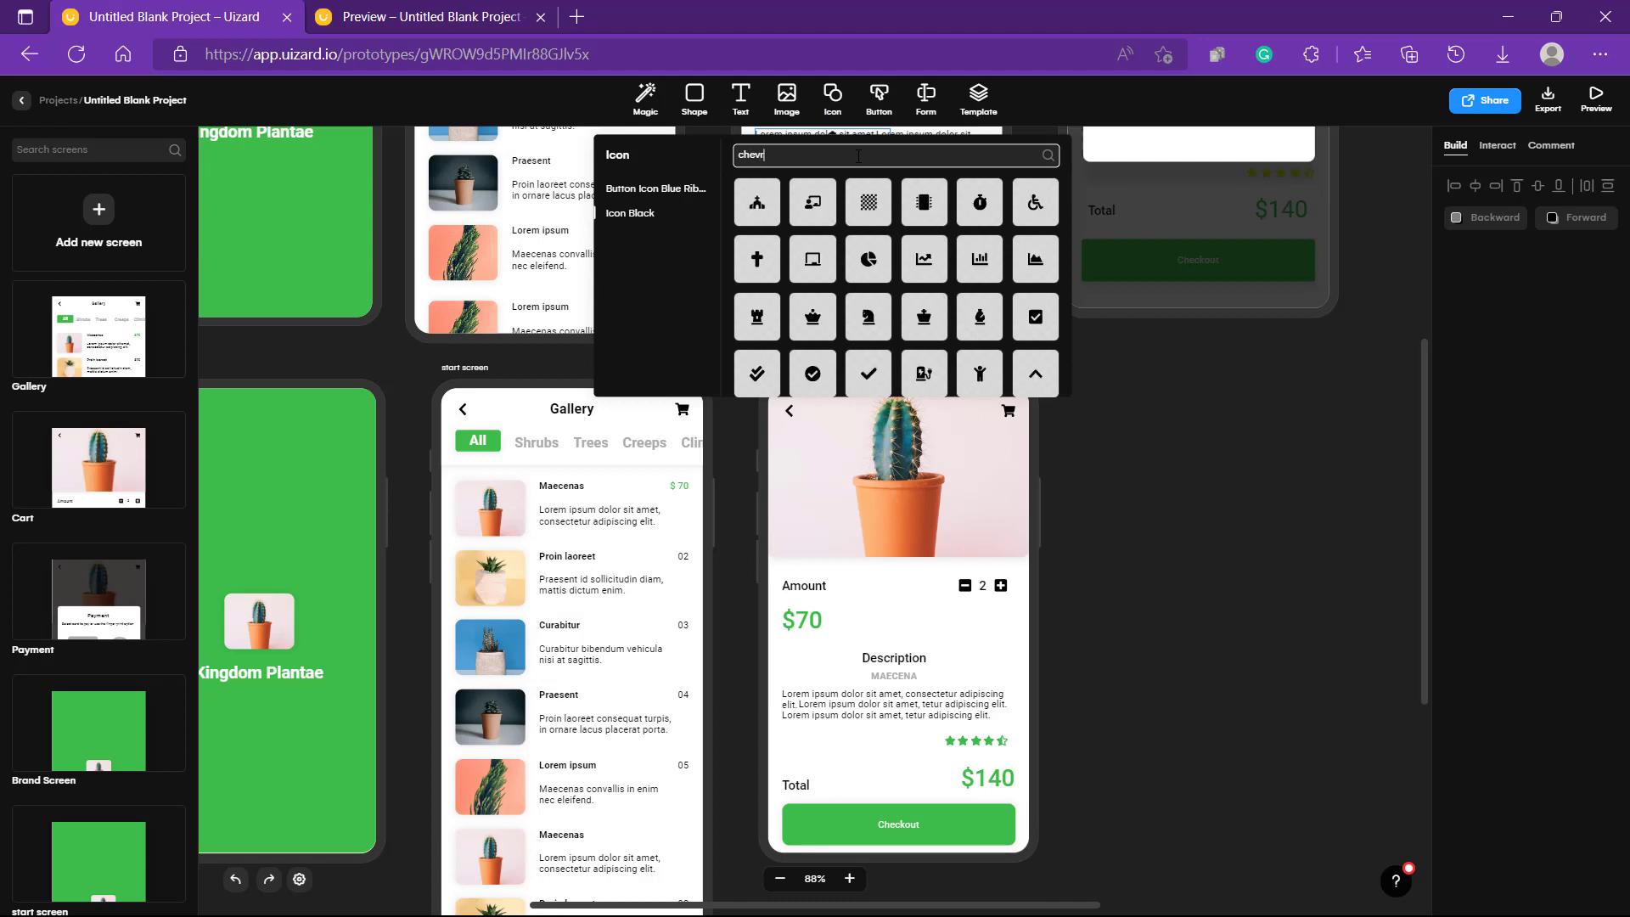
pyautogui.write('ro')
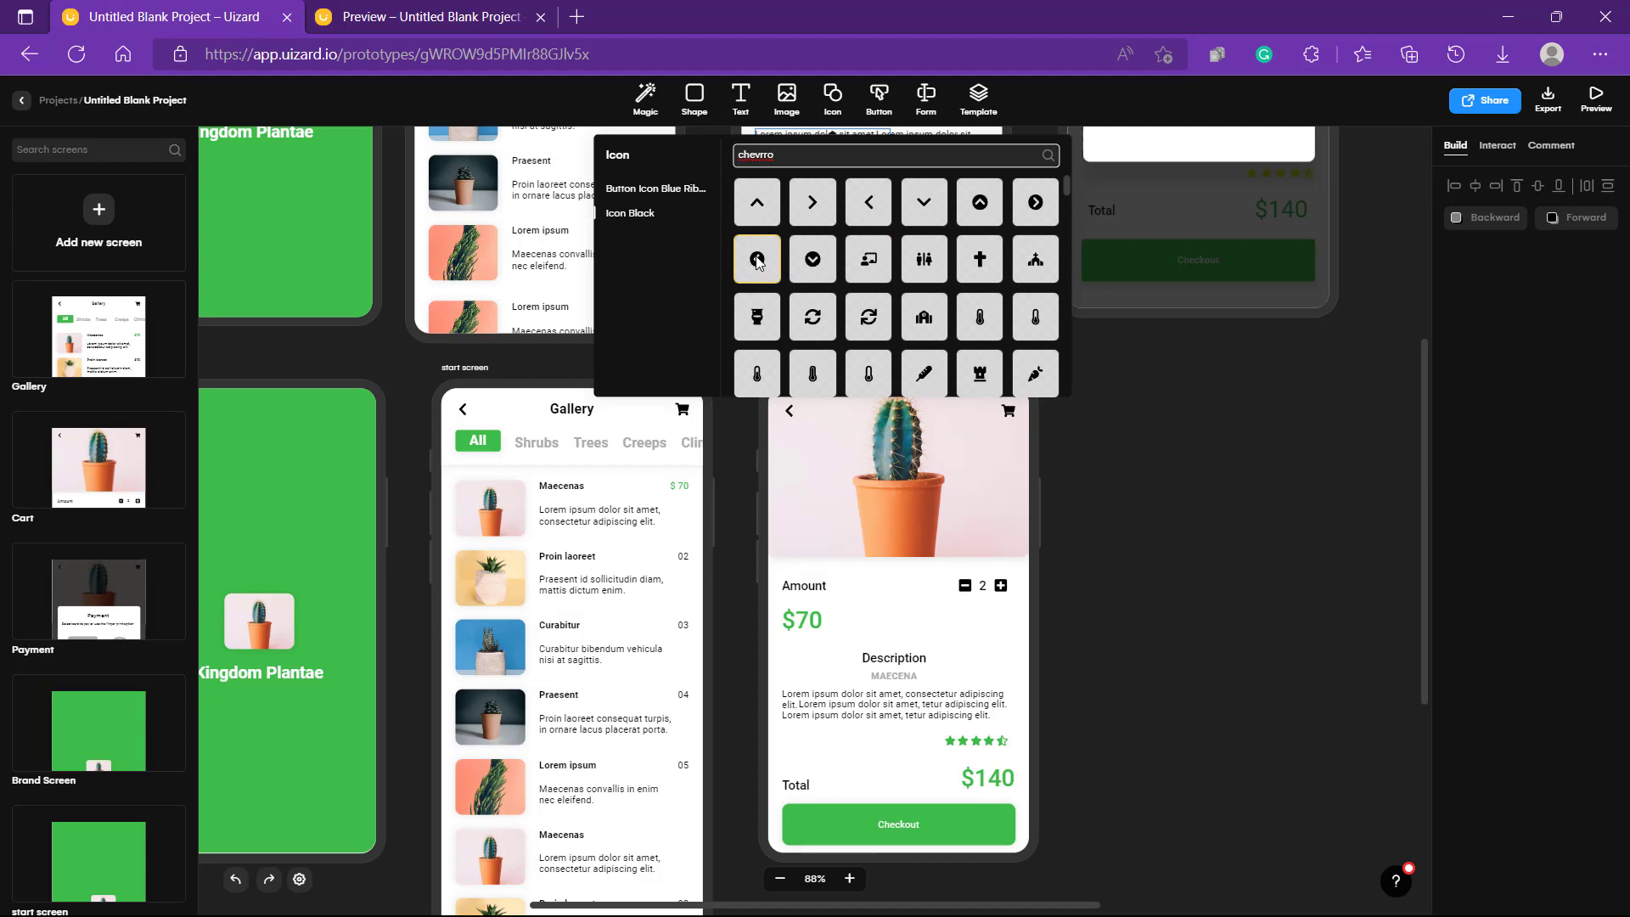
pyautogui.moveTo(757, 257); pyautogui.dragTo(791, 486)
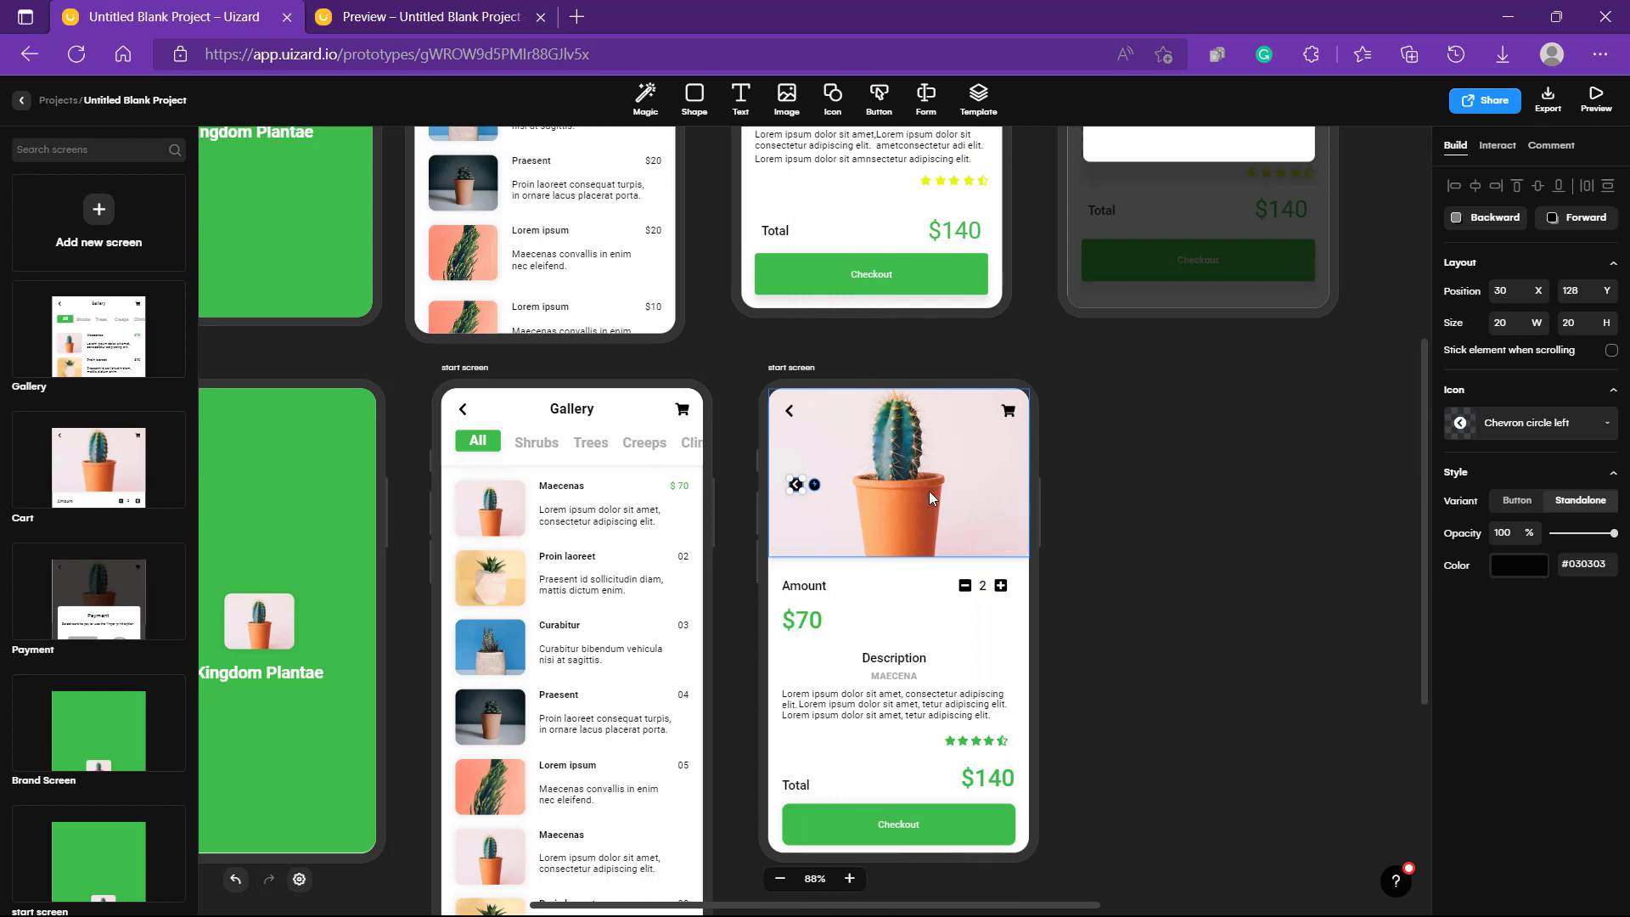
pyautogui.click(1171, 476)
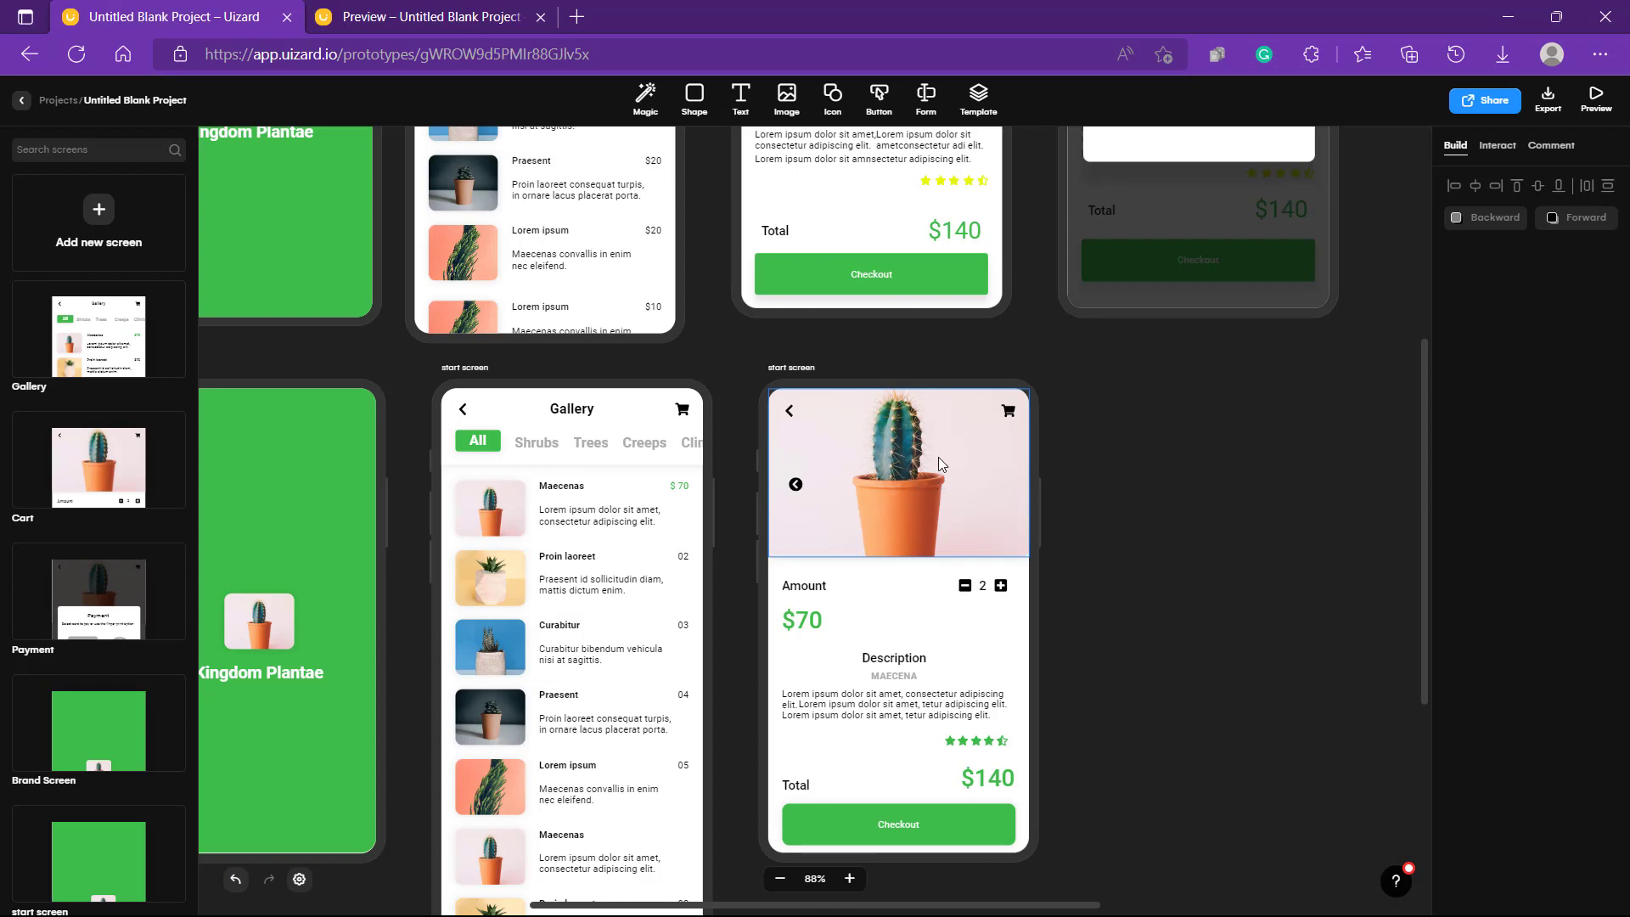
pyautogui.click(793, 485)
pyautogui.moveTo(793, 488); pyautogui.dragTo(790, 487)
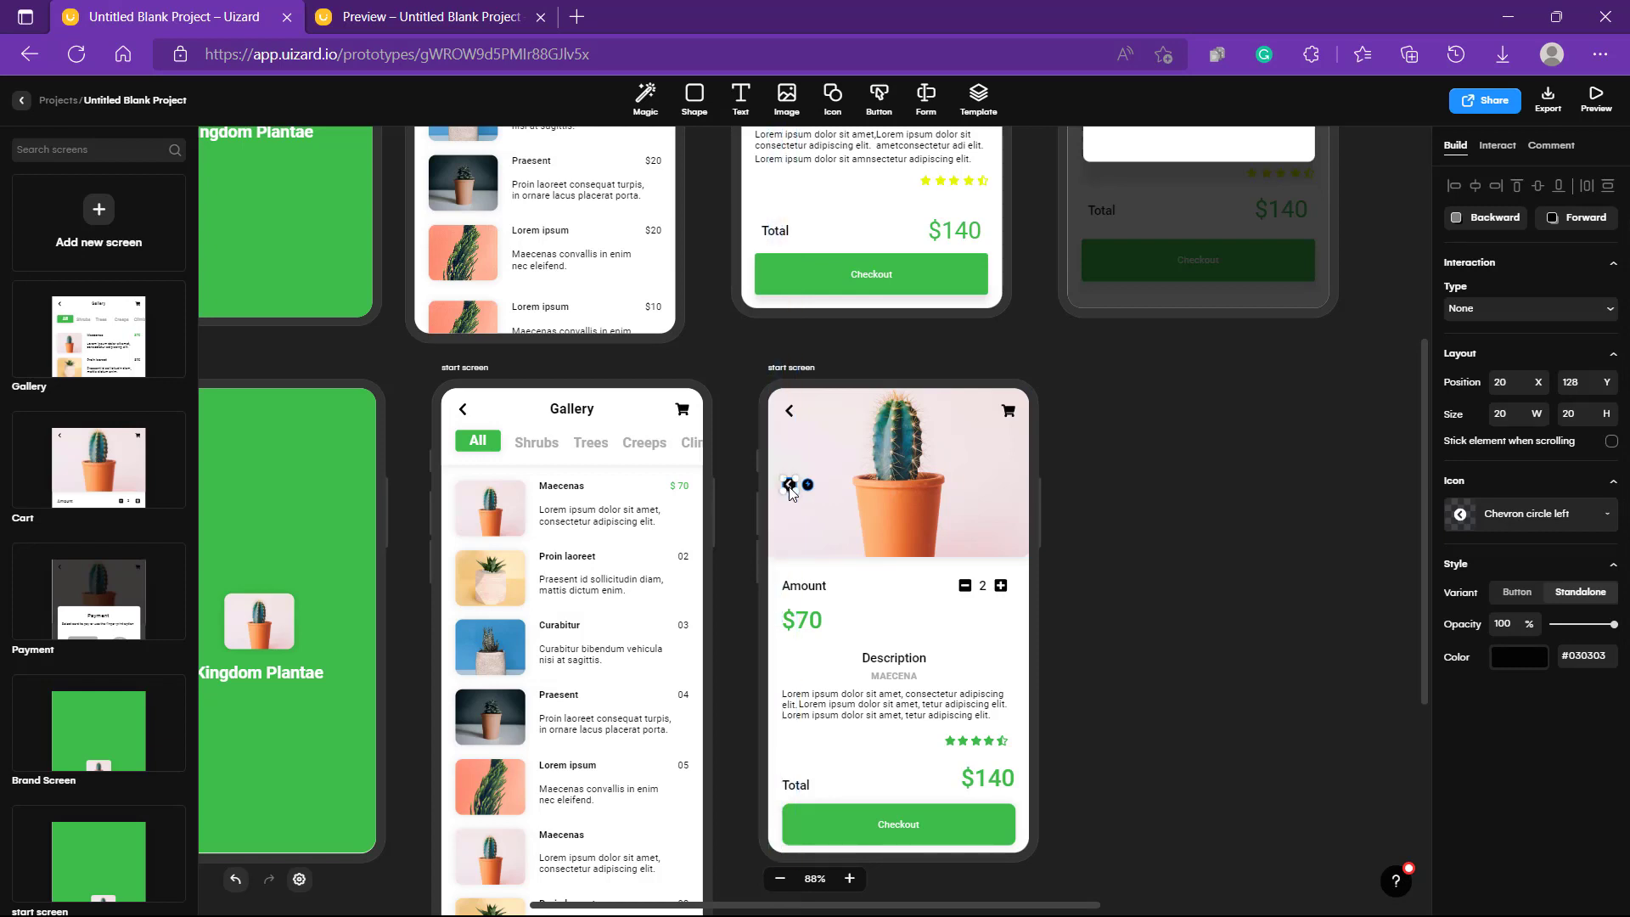
# Duplicate the chevron icon to the cactus photo's right side at X 335, Y 128, and change the copy to Chevron circle right.
pyautogui.moveTo(790, 489); pyautogui.dragTo(1009, 490)
pyautogui.click(1108, 513)
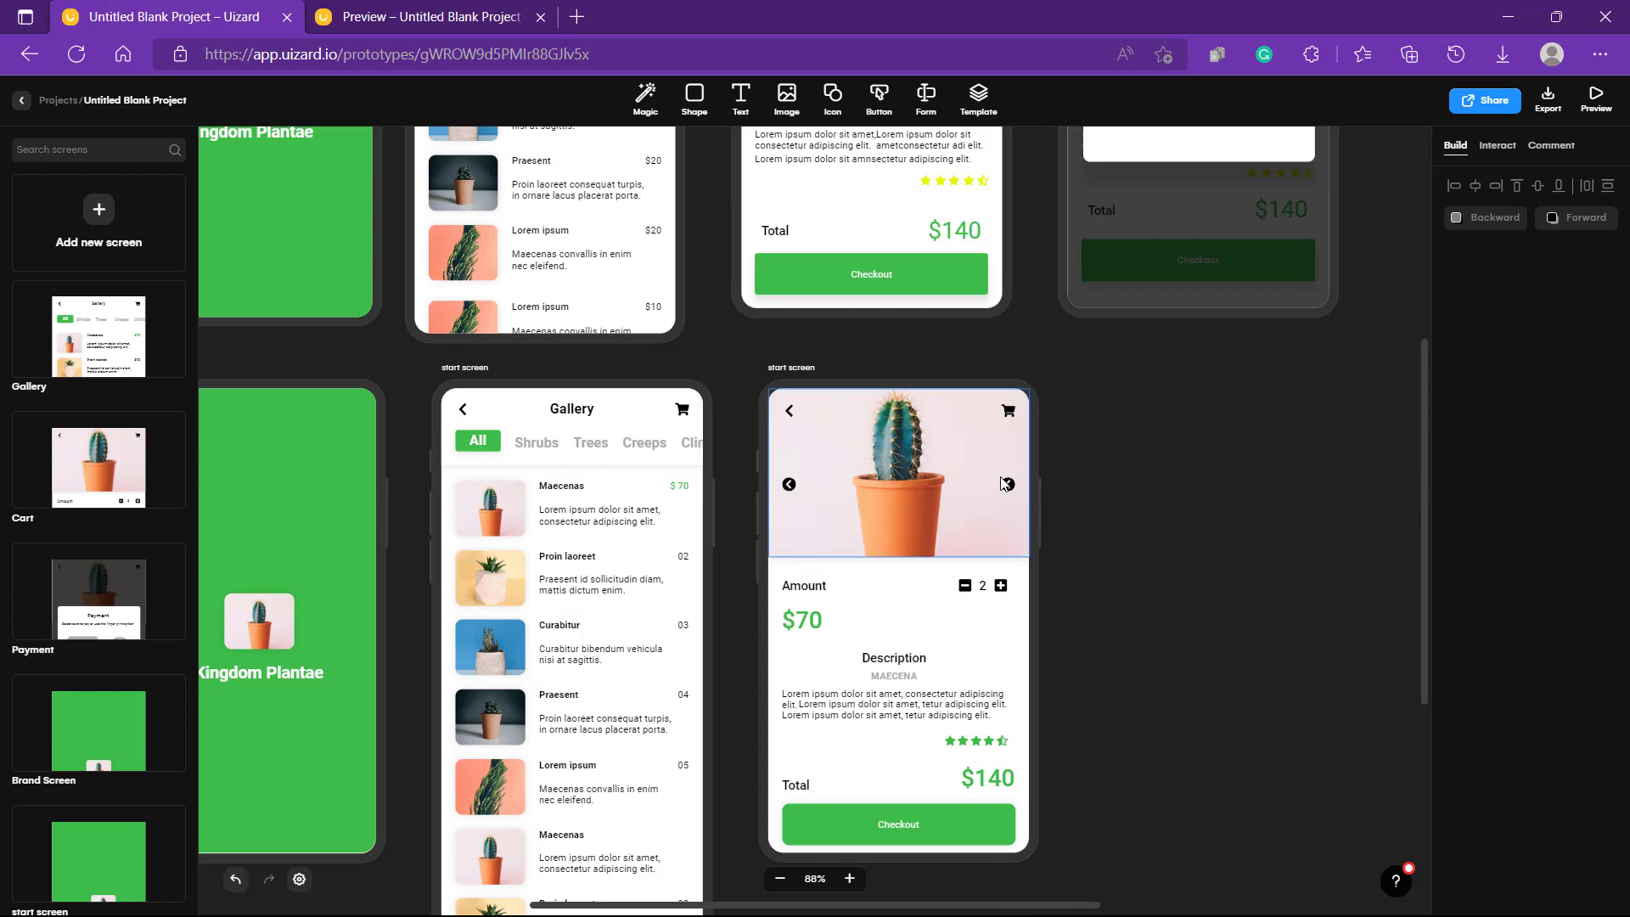
pyautogui.click(1011, 487)
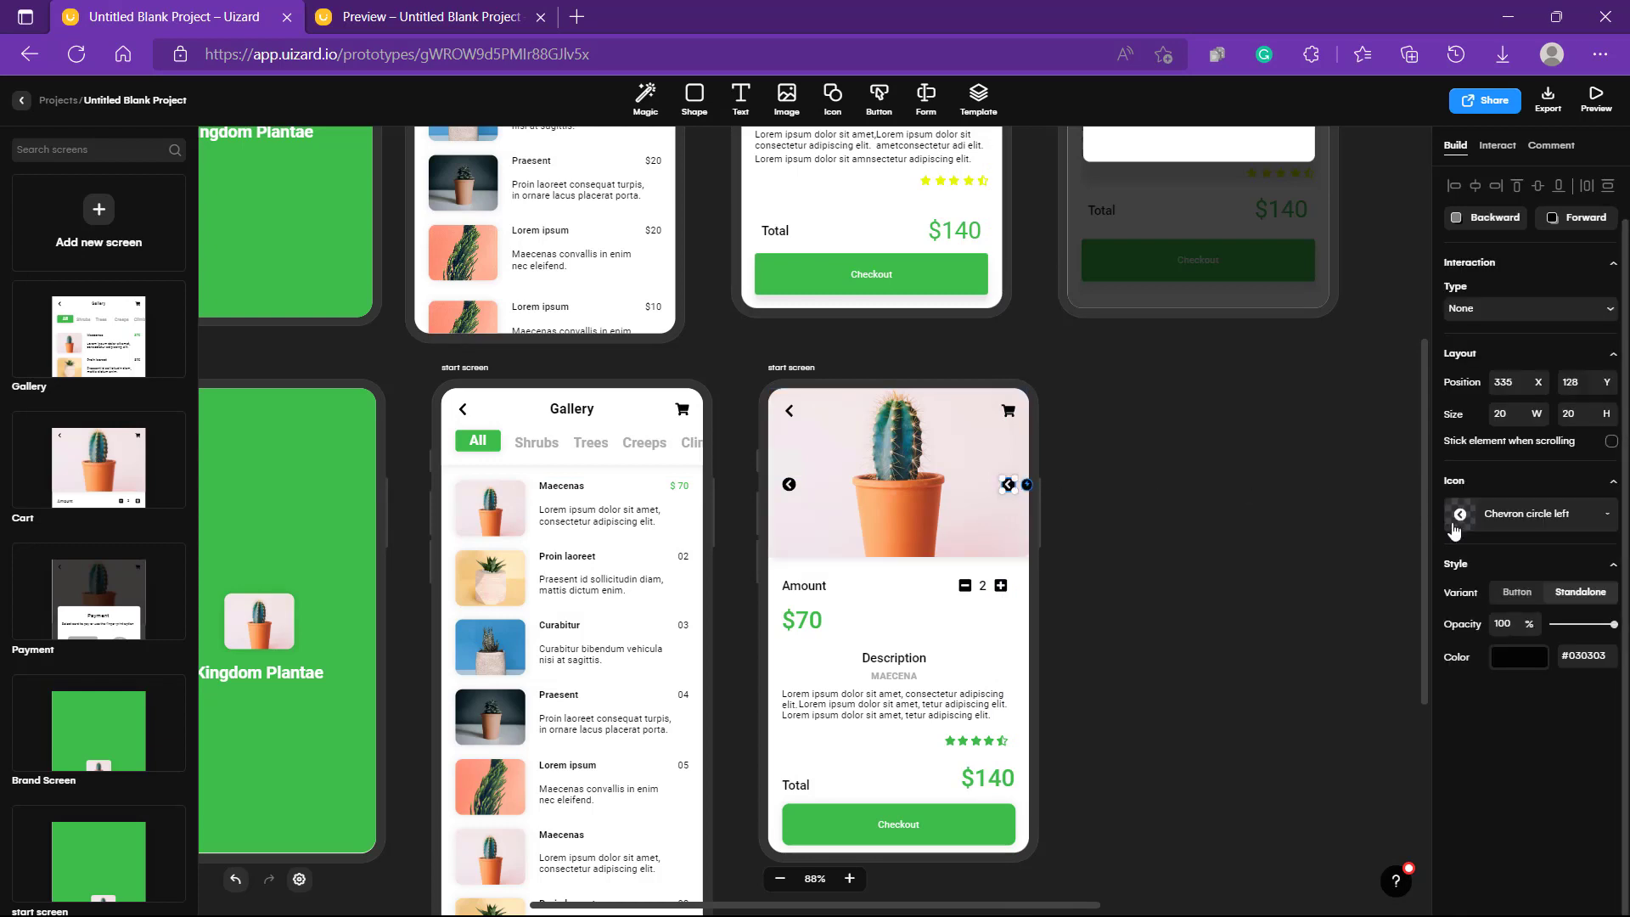
pyautogui.click(1502, 523)
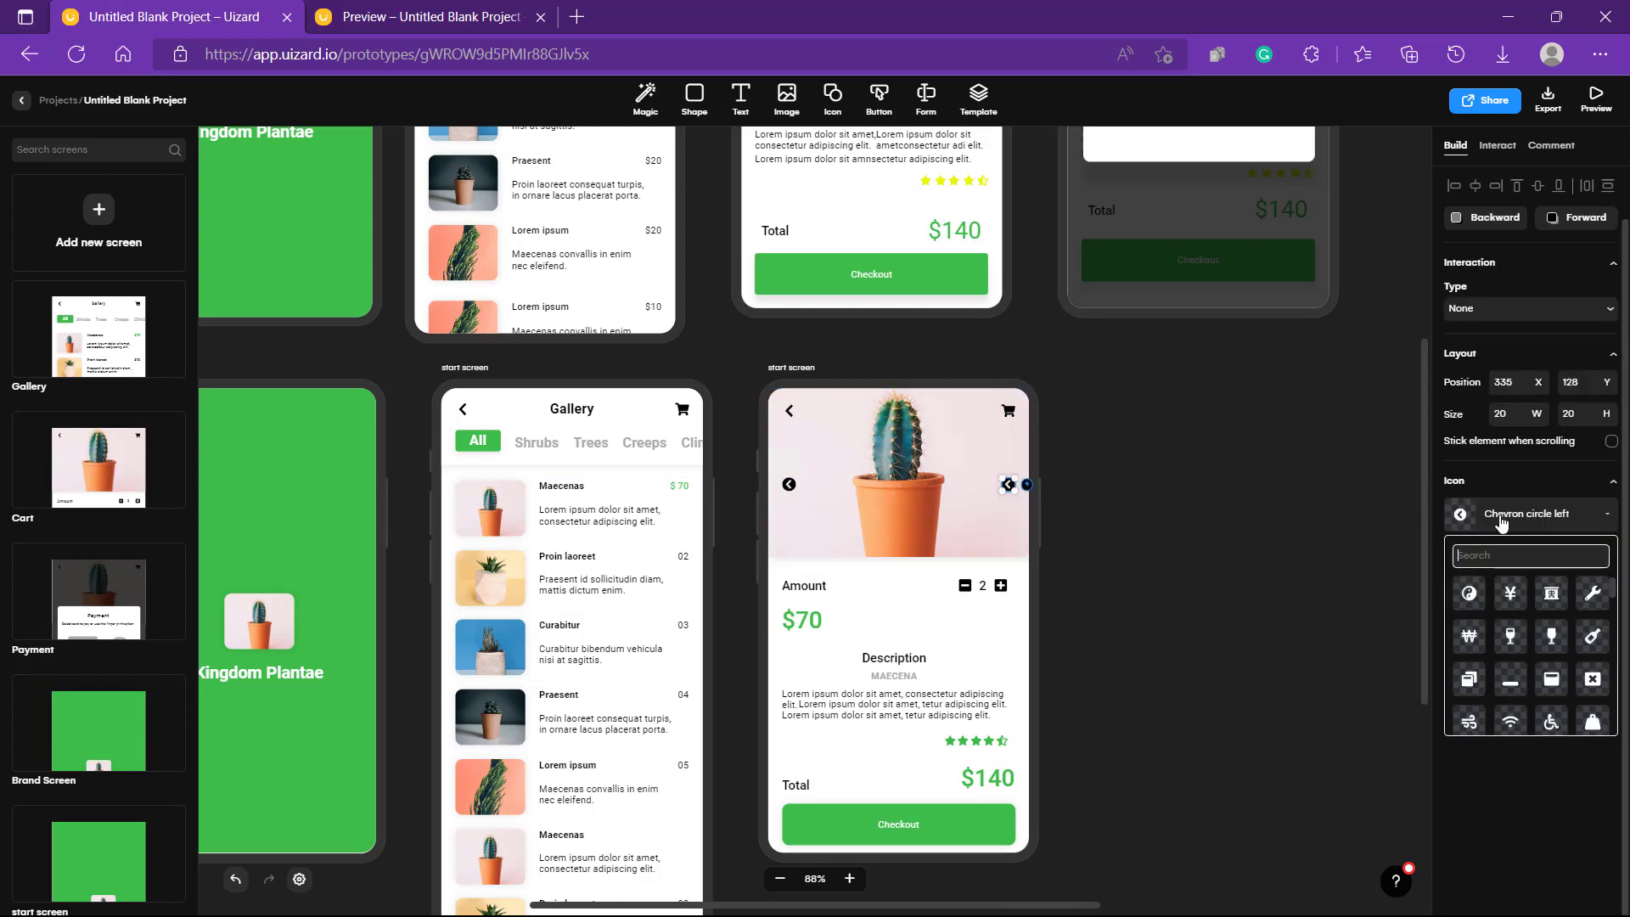
pyautogui.write('v')
pyautogui.write('h')
pyautogui.press('BackSpace')
pyautogui.press('BackSpace')
pyautogui.write('ch')
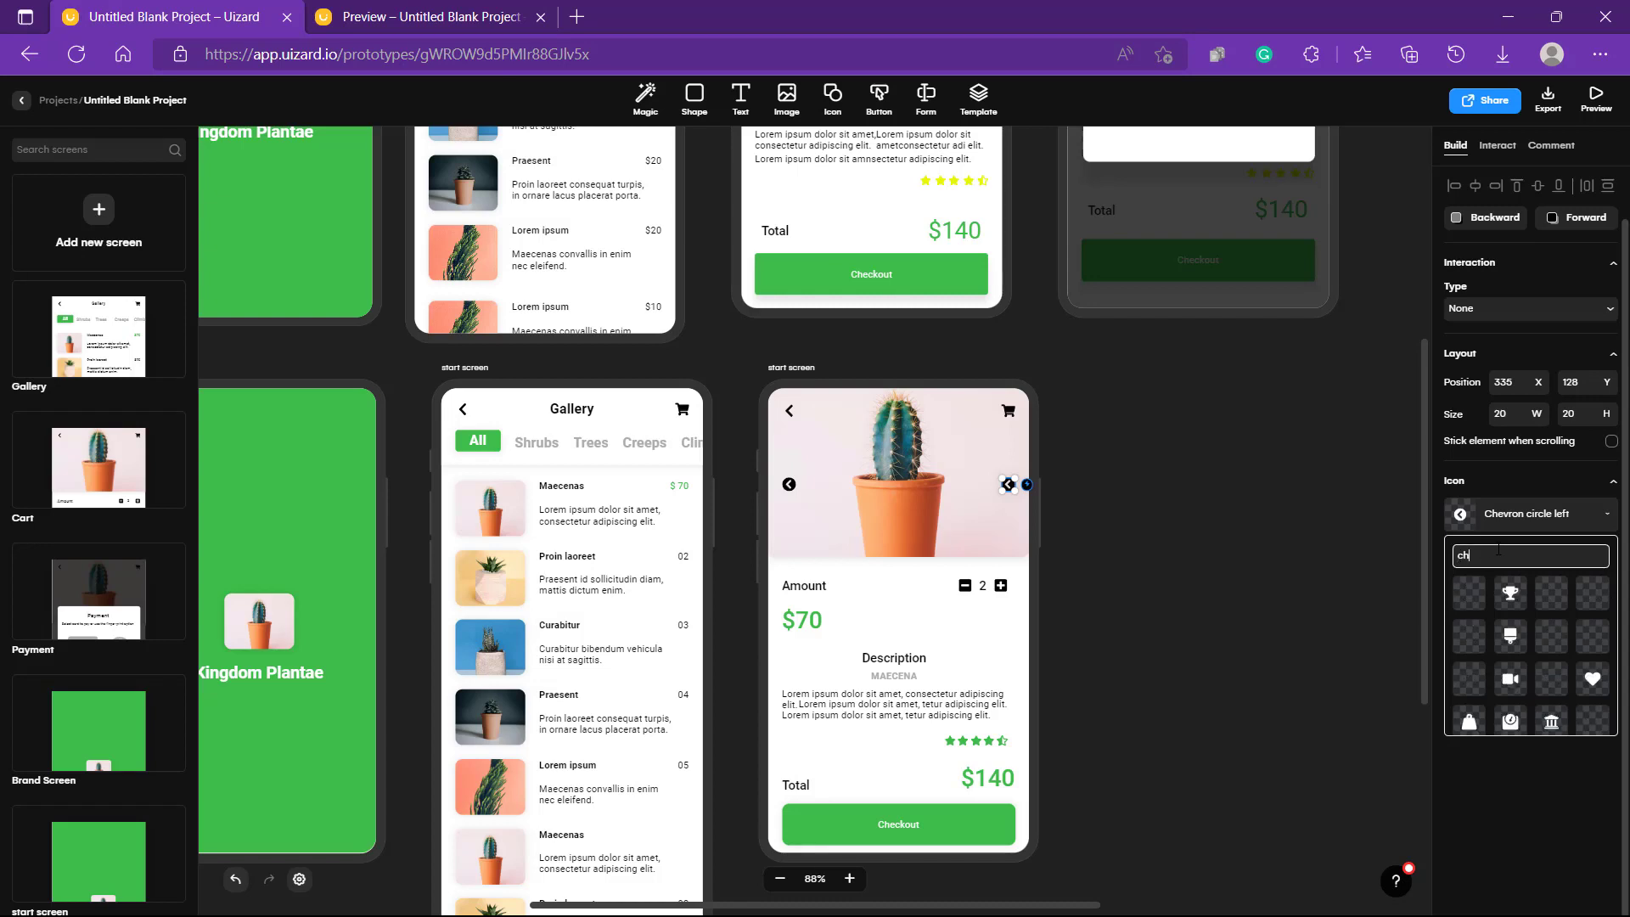
pyautogui.write('e')
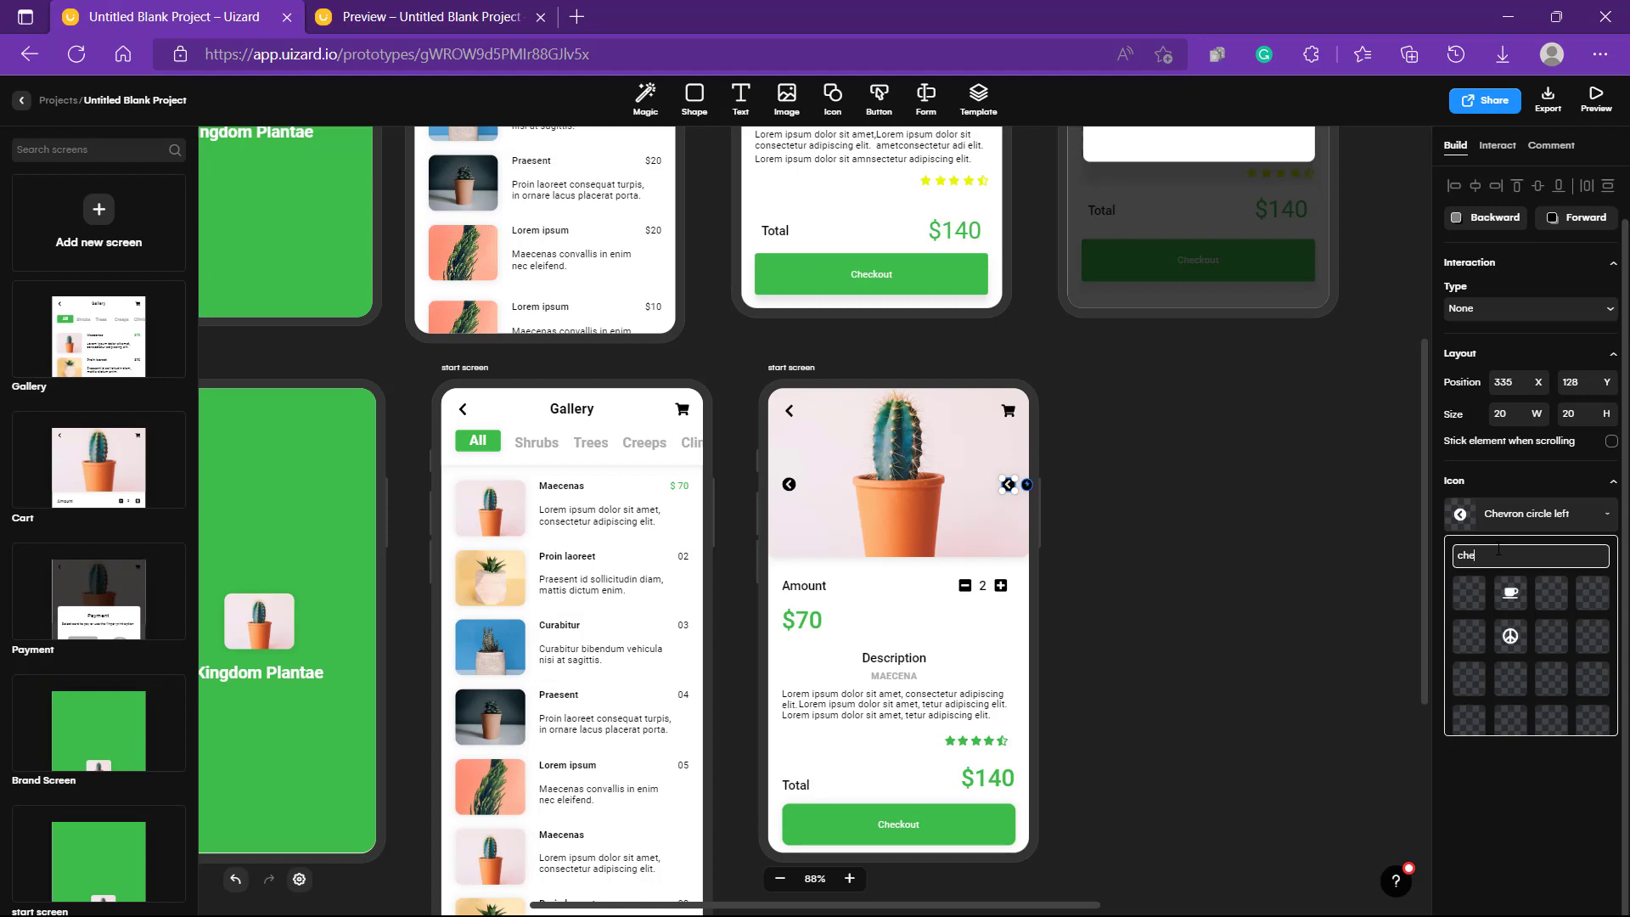
pyautogui.write('vron')
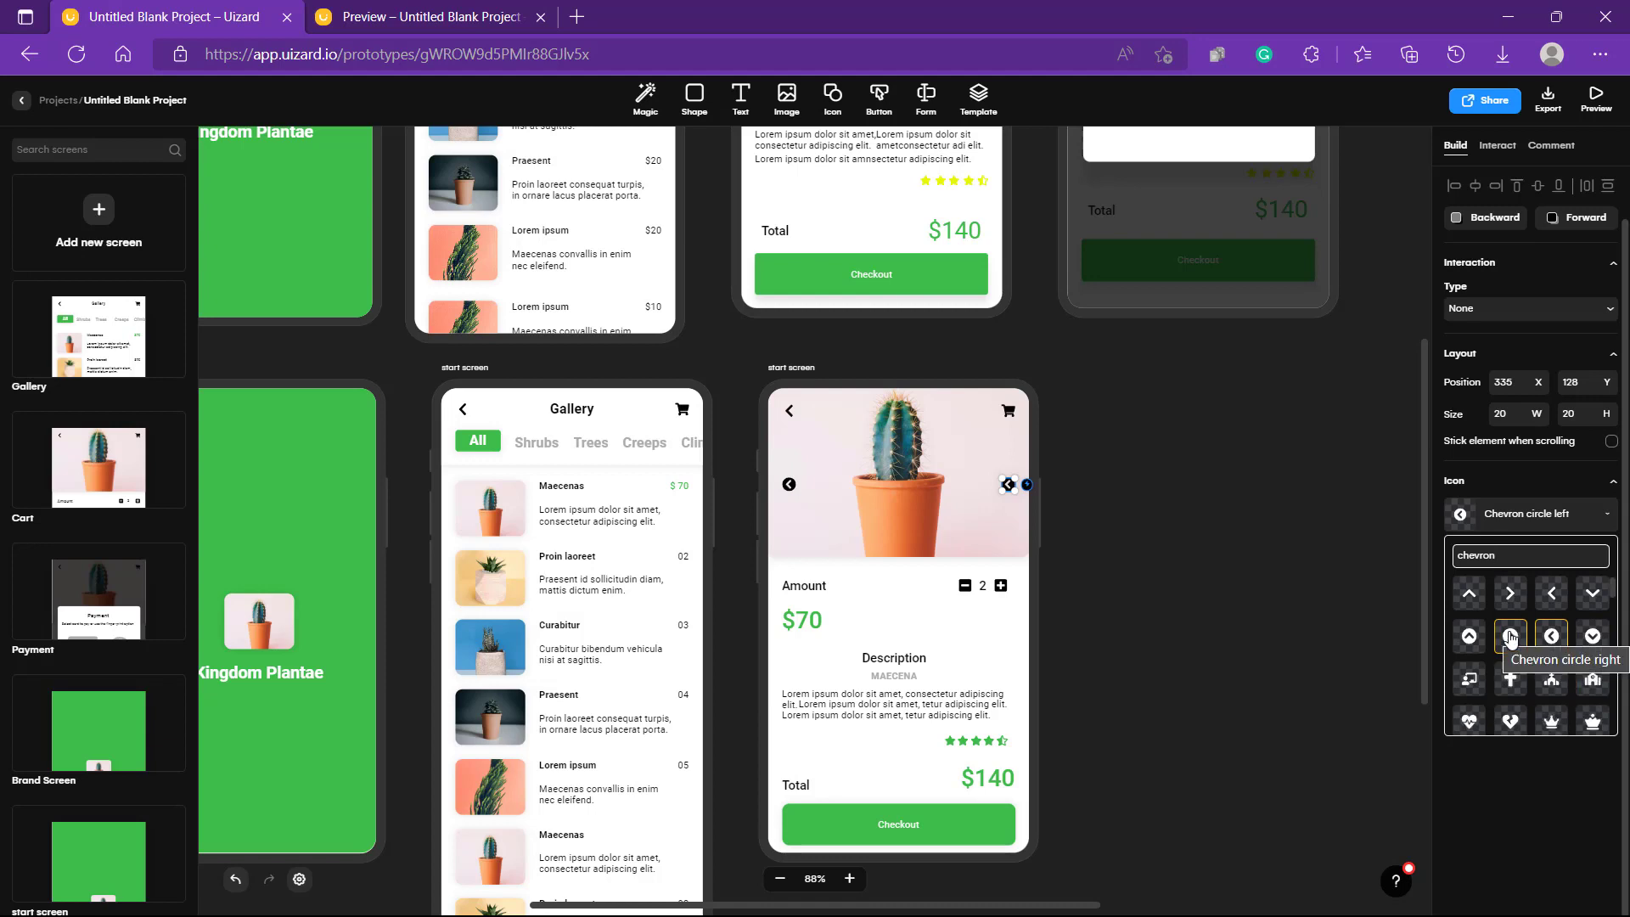
pyautogui.click(1510, 636)
pyautogui.moveTo(1027, 485); pyautogui.dragTo(1129, 515)
pyautogui.click(1118, 513)
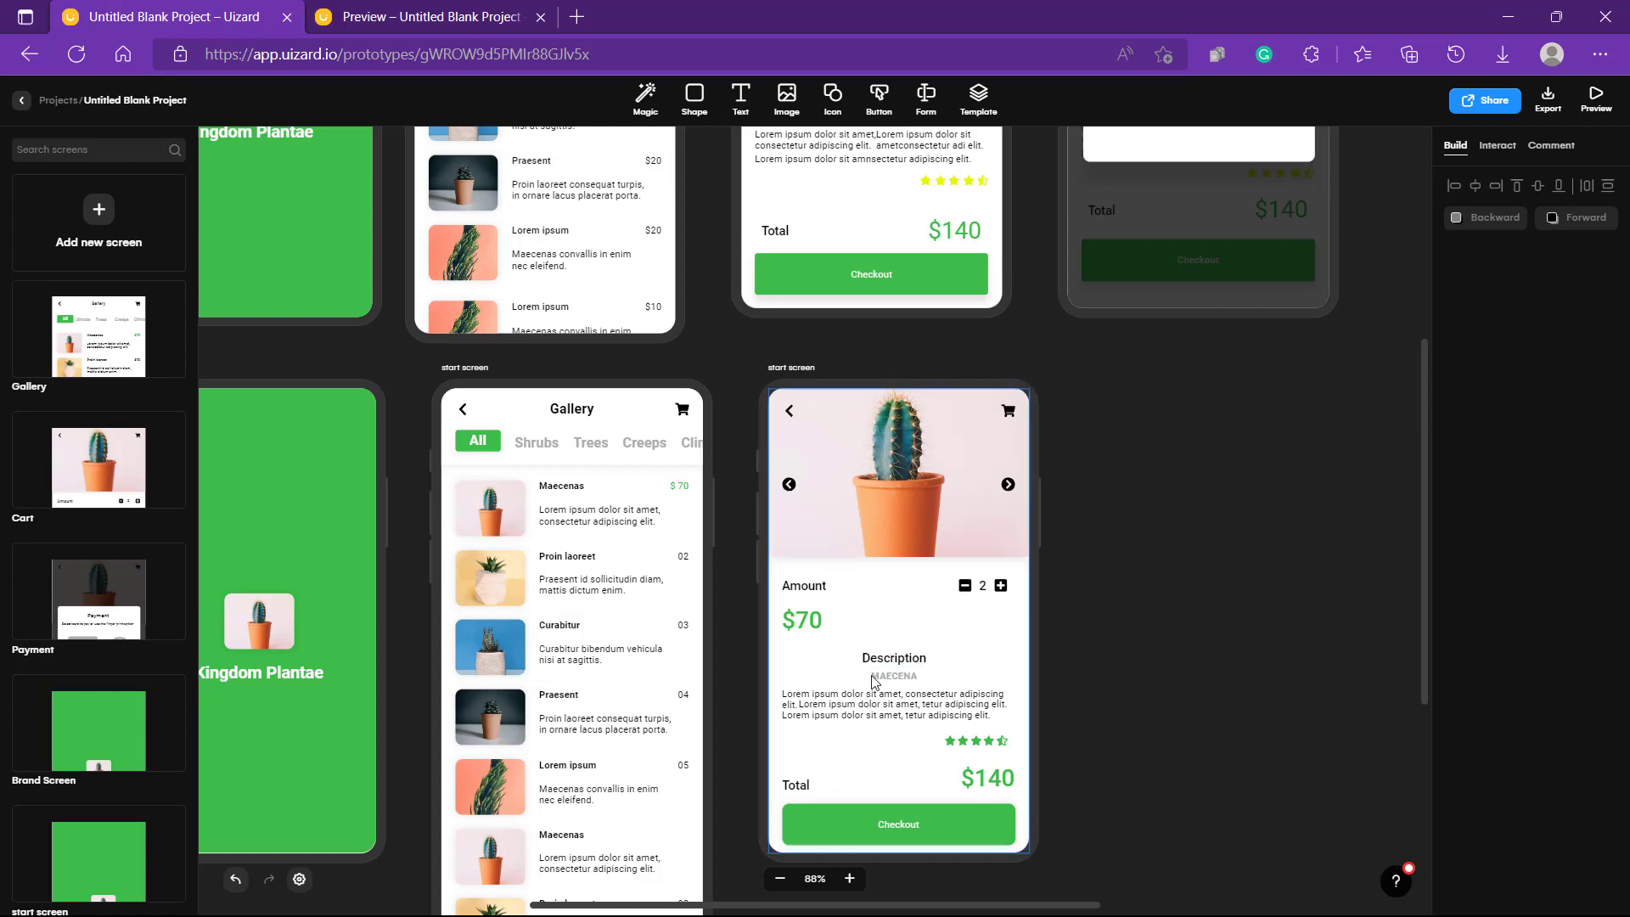
# Shift the star rating group slightly right to line up with the right edge of the $140 amount.
pyautogui.click(998, 744)
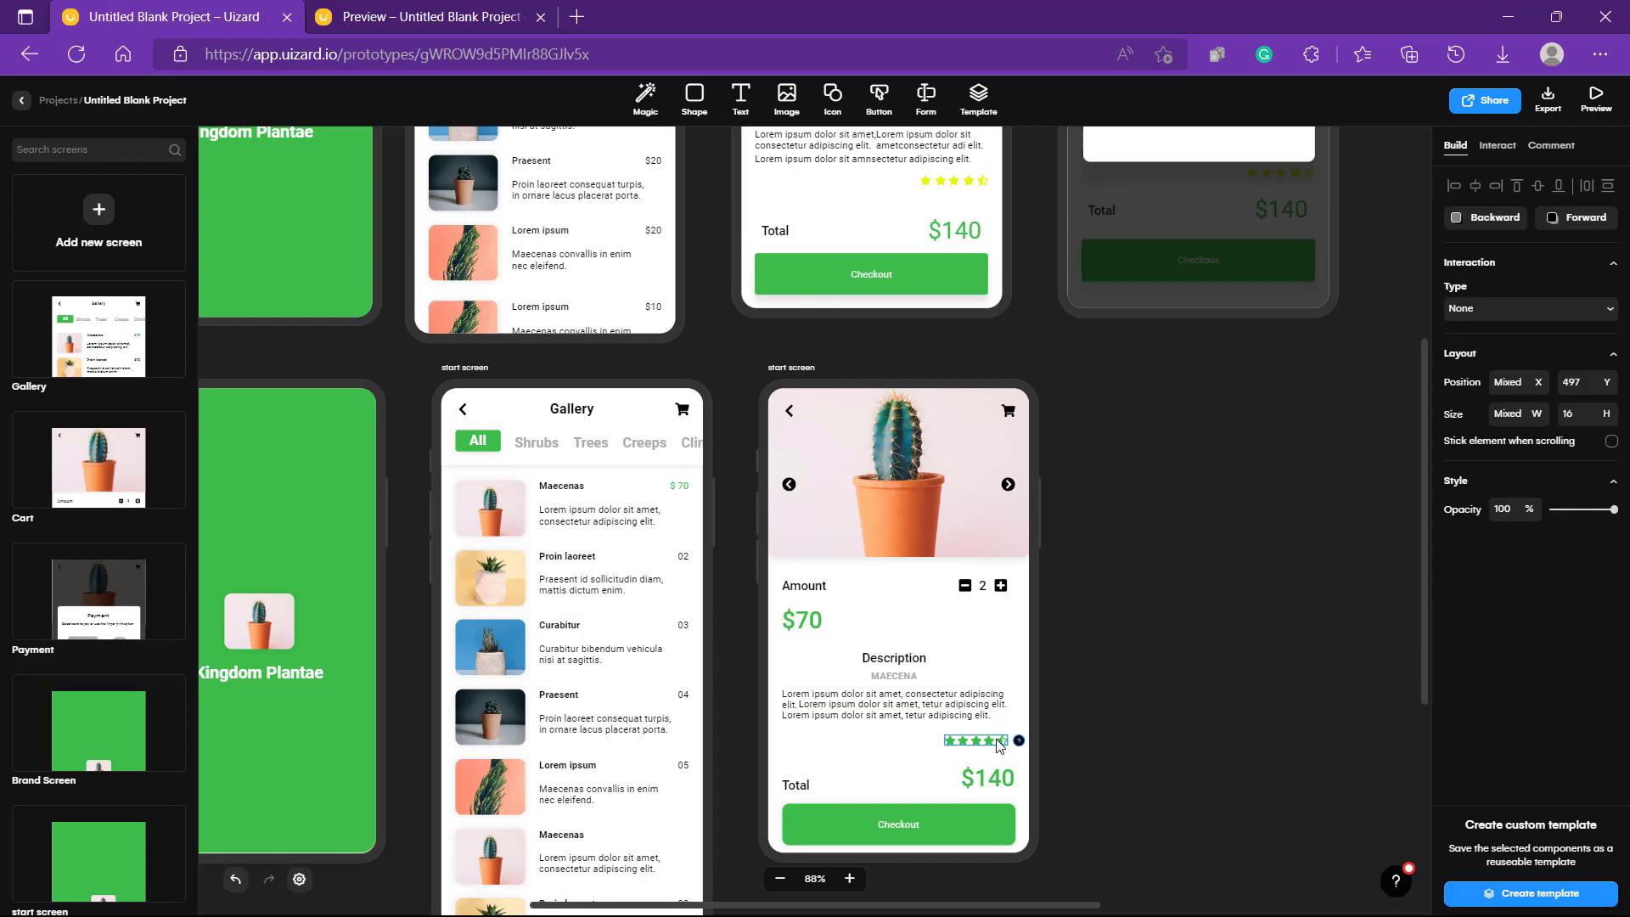
pyautogui.moveTo(998, 744); pyautogui.dragTo(1006, 744)
pyautogui.click(1138, 783)
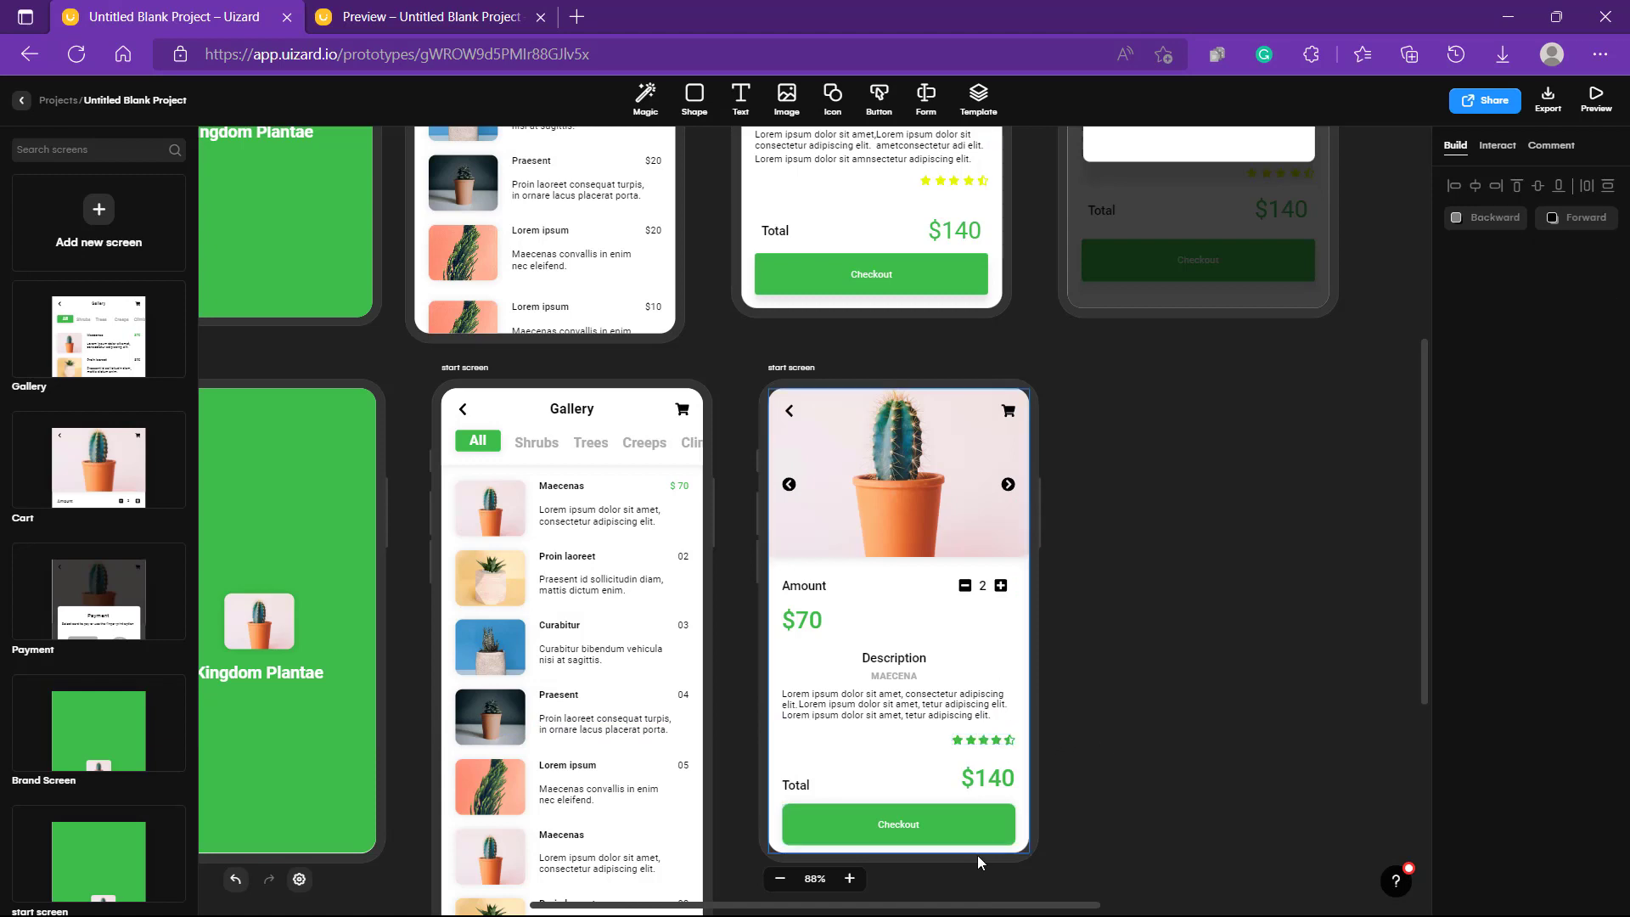
# Switch to the prototype's preview and reload it.
pyautogui.click(448, 16)
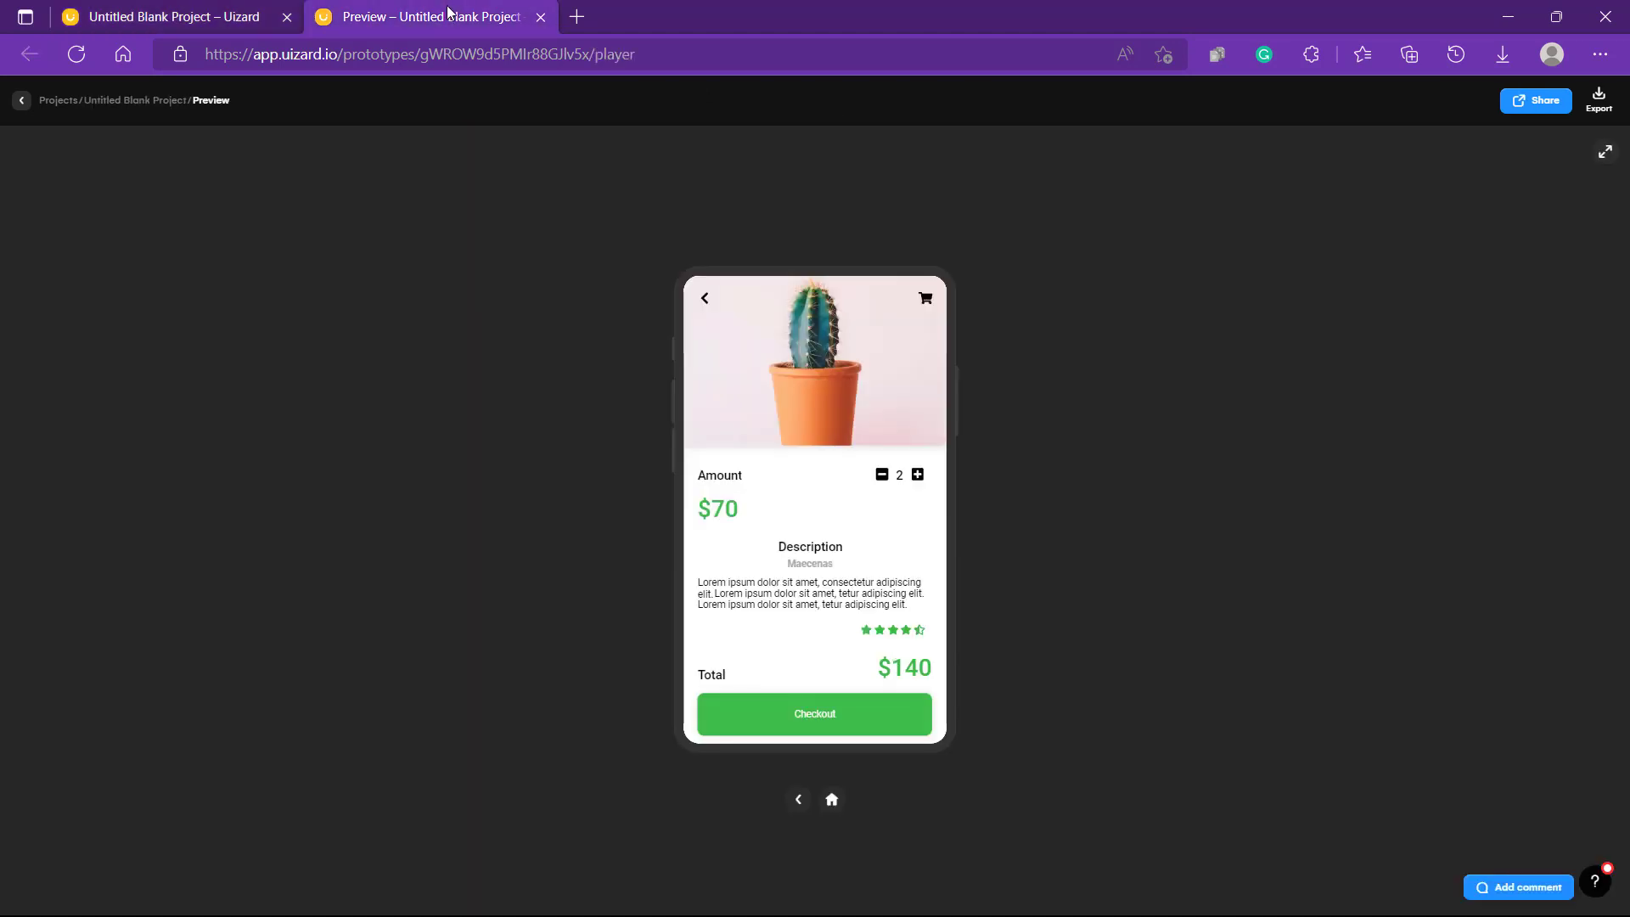
pyautogui.click(92, 55)
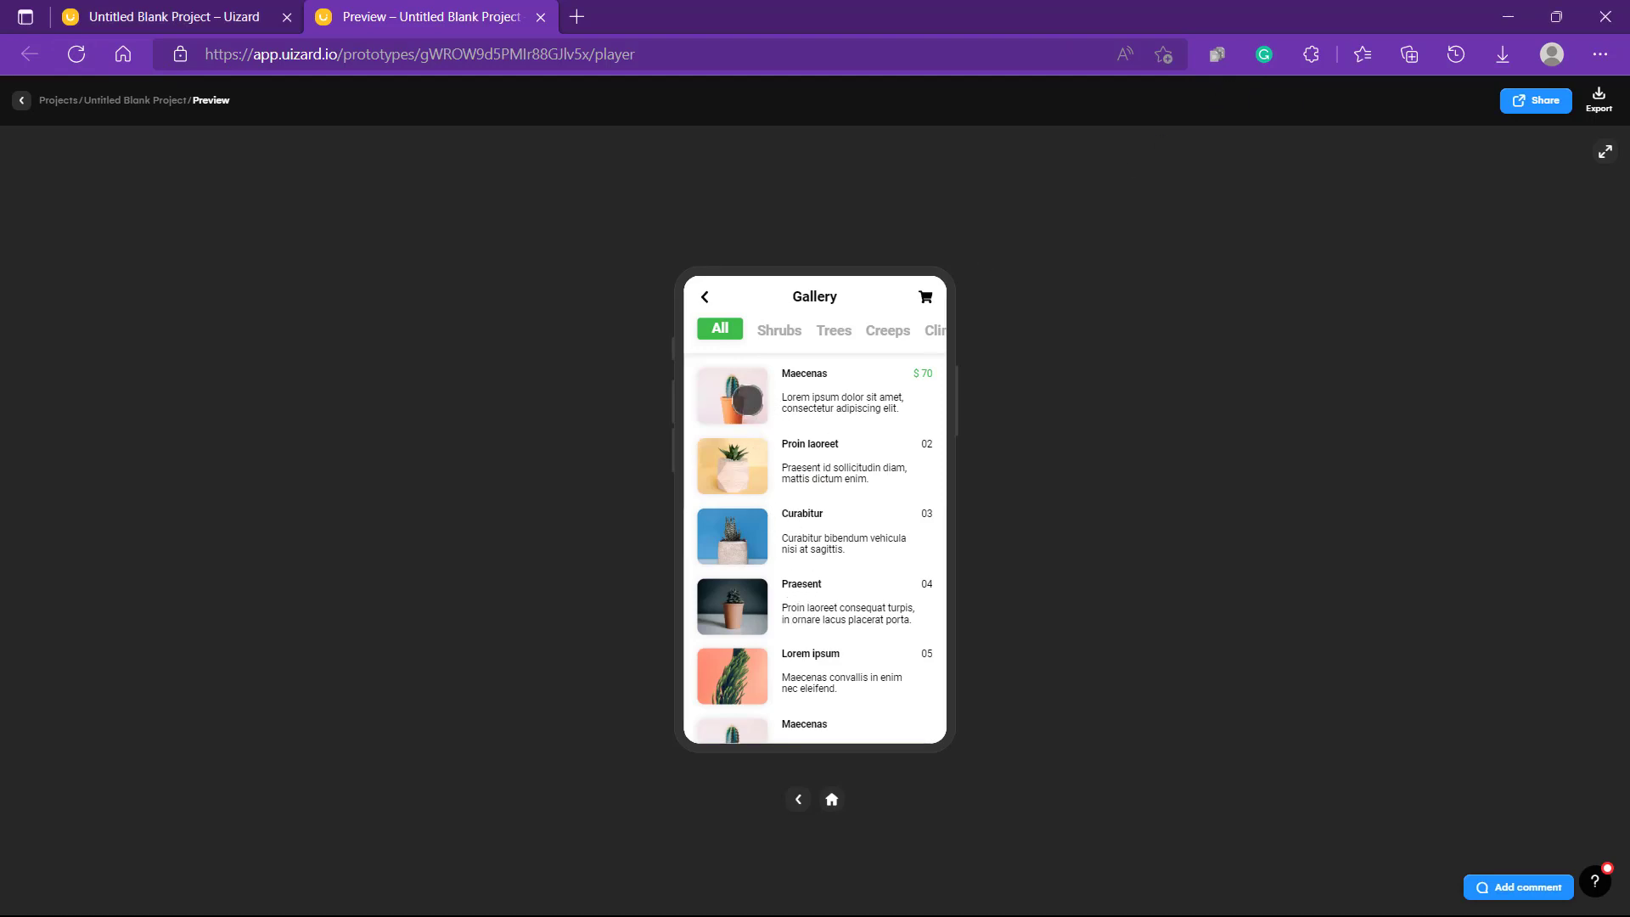
# Check how the Gallery list scrolls beneath its fixed header in the preview, and return to the design editor.
pyautogui.scroll(-3, 772, 405)
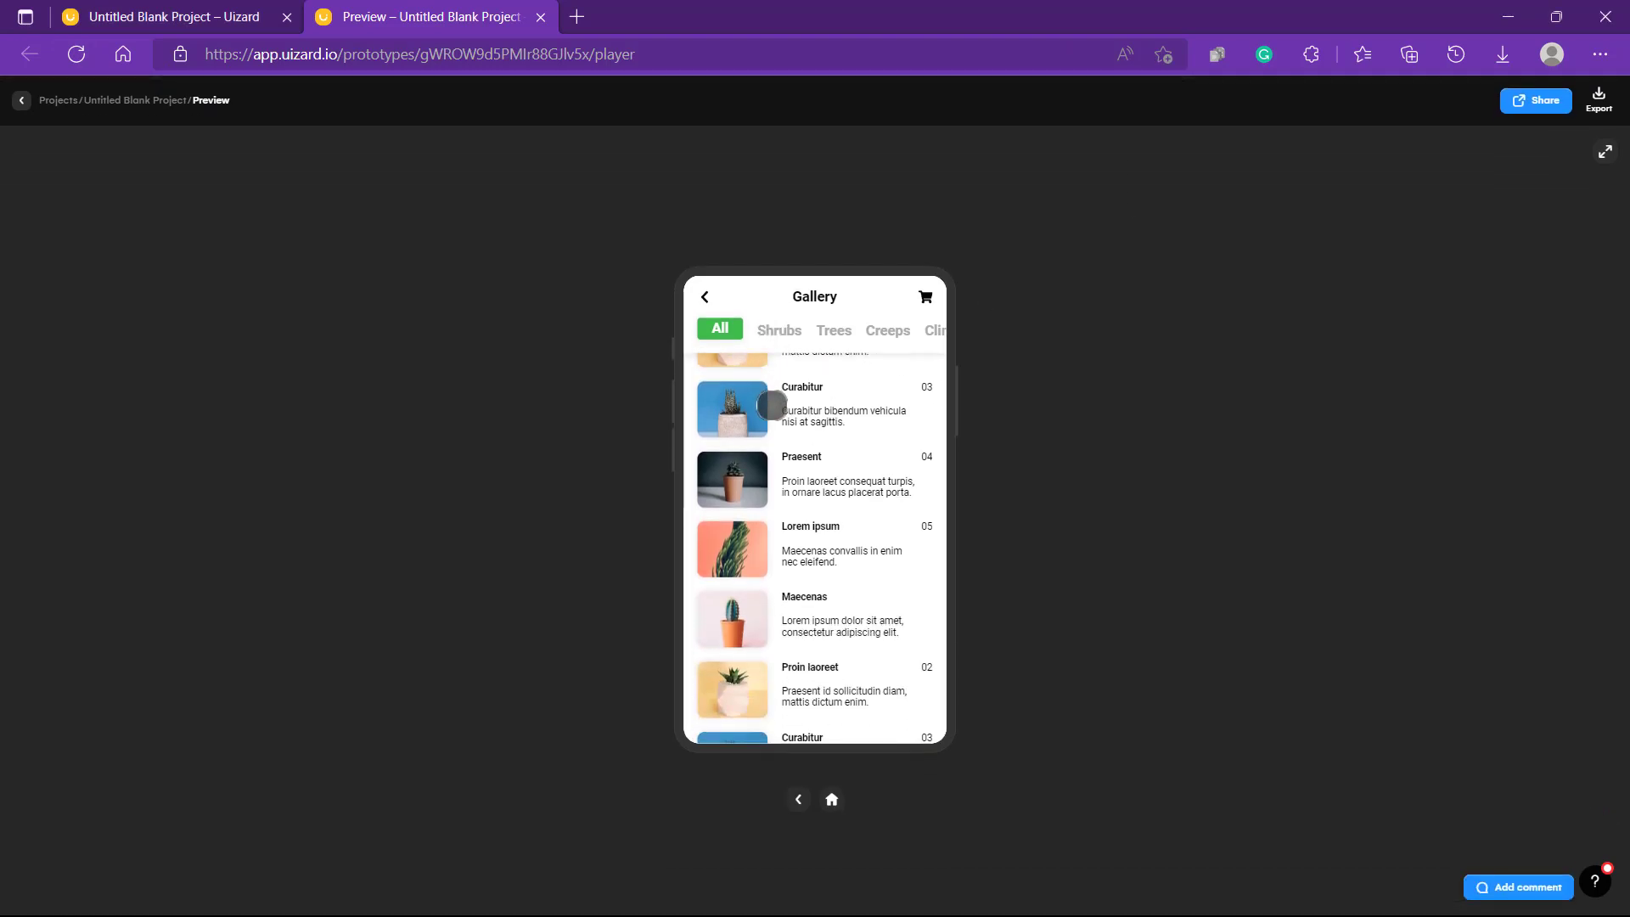
pyautogui.scroll(3, 772, 405)
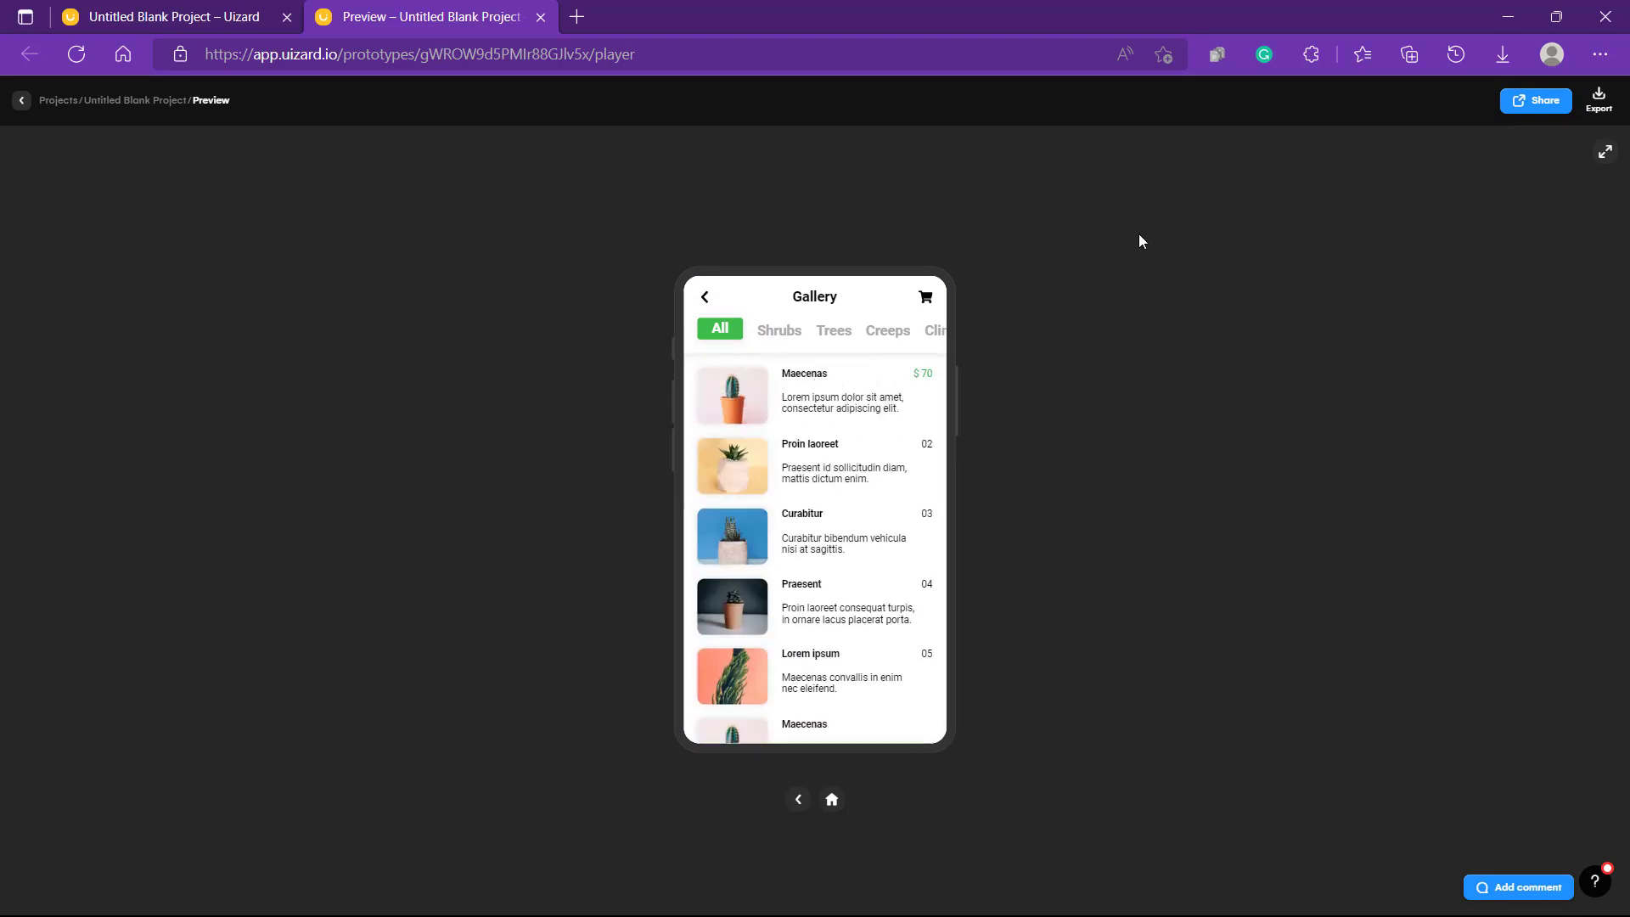
pyautogui.hotkey('ctrl', 'shift', 'Tab')
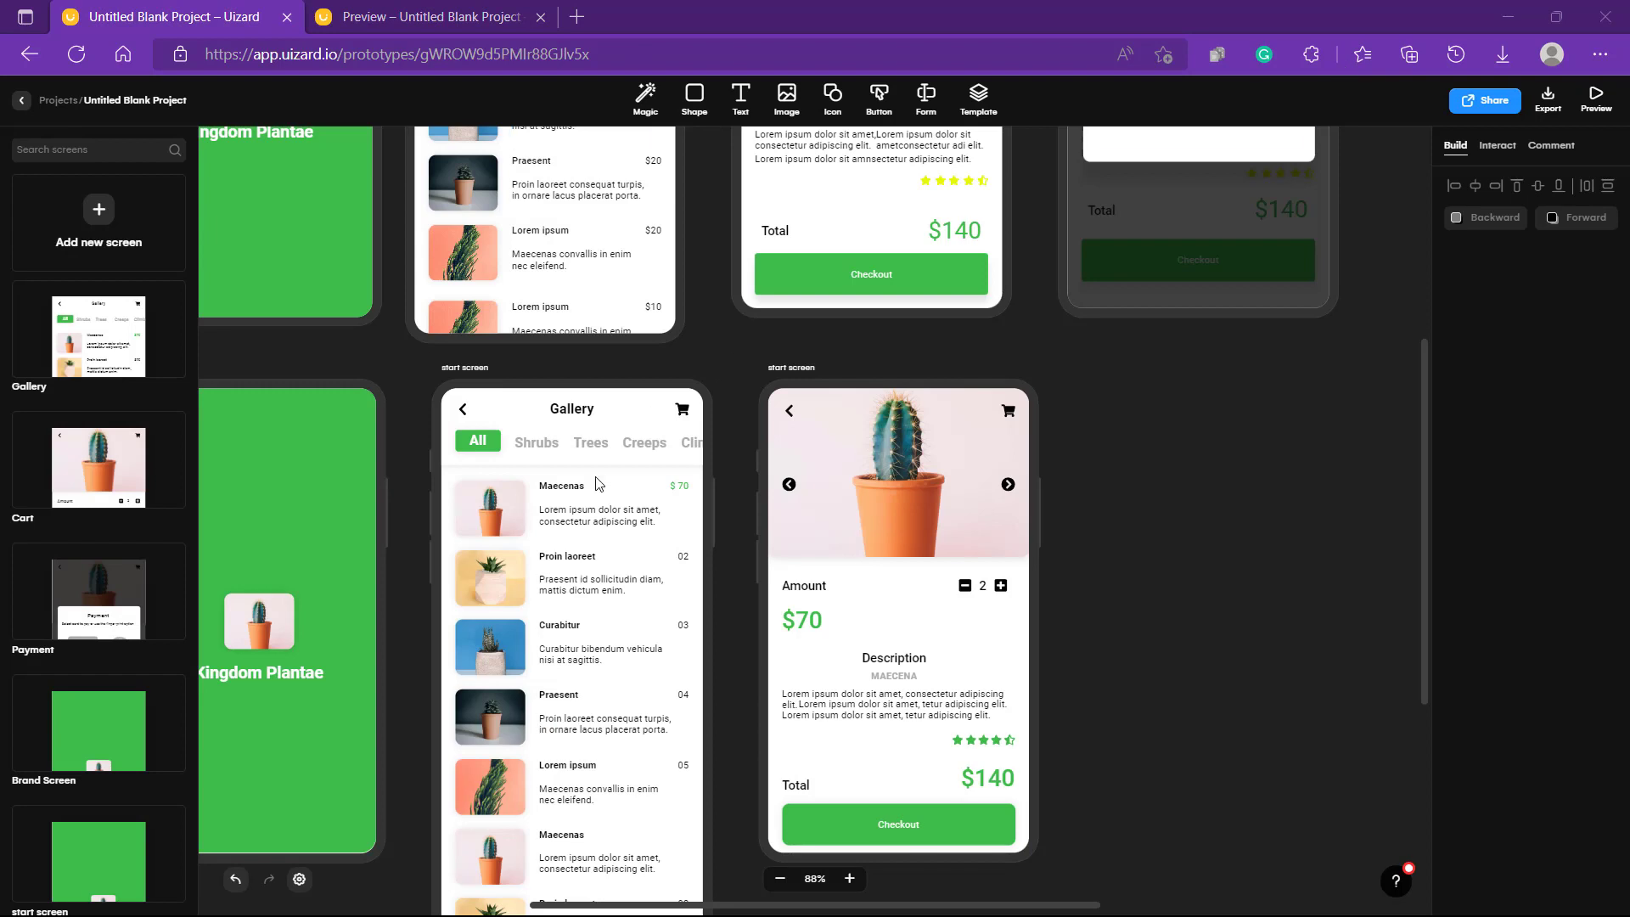
# Link the first Maecenas cactus image on the new Gallery screen to the product detail screen with a Go to screen interaction.
pyautogui.hscroll(-3, 594, 476)
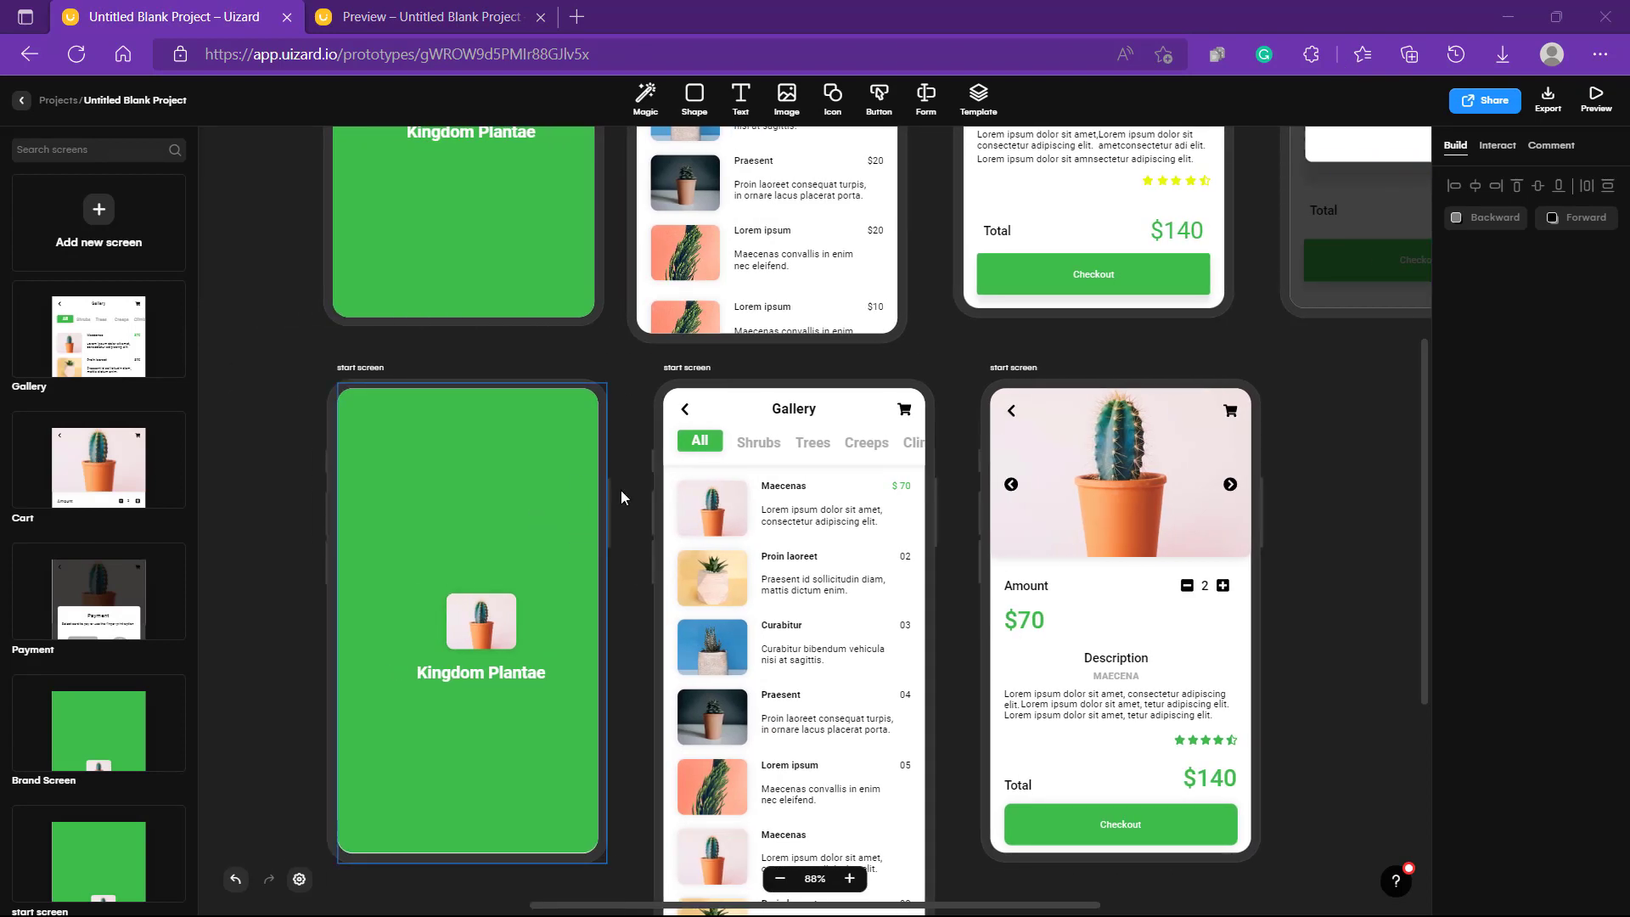
pyautogui.click(732, 501)
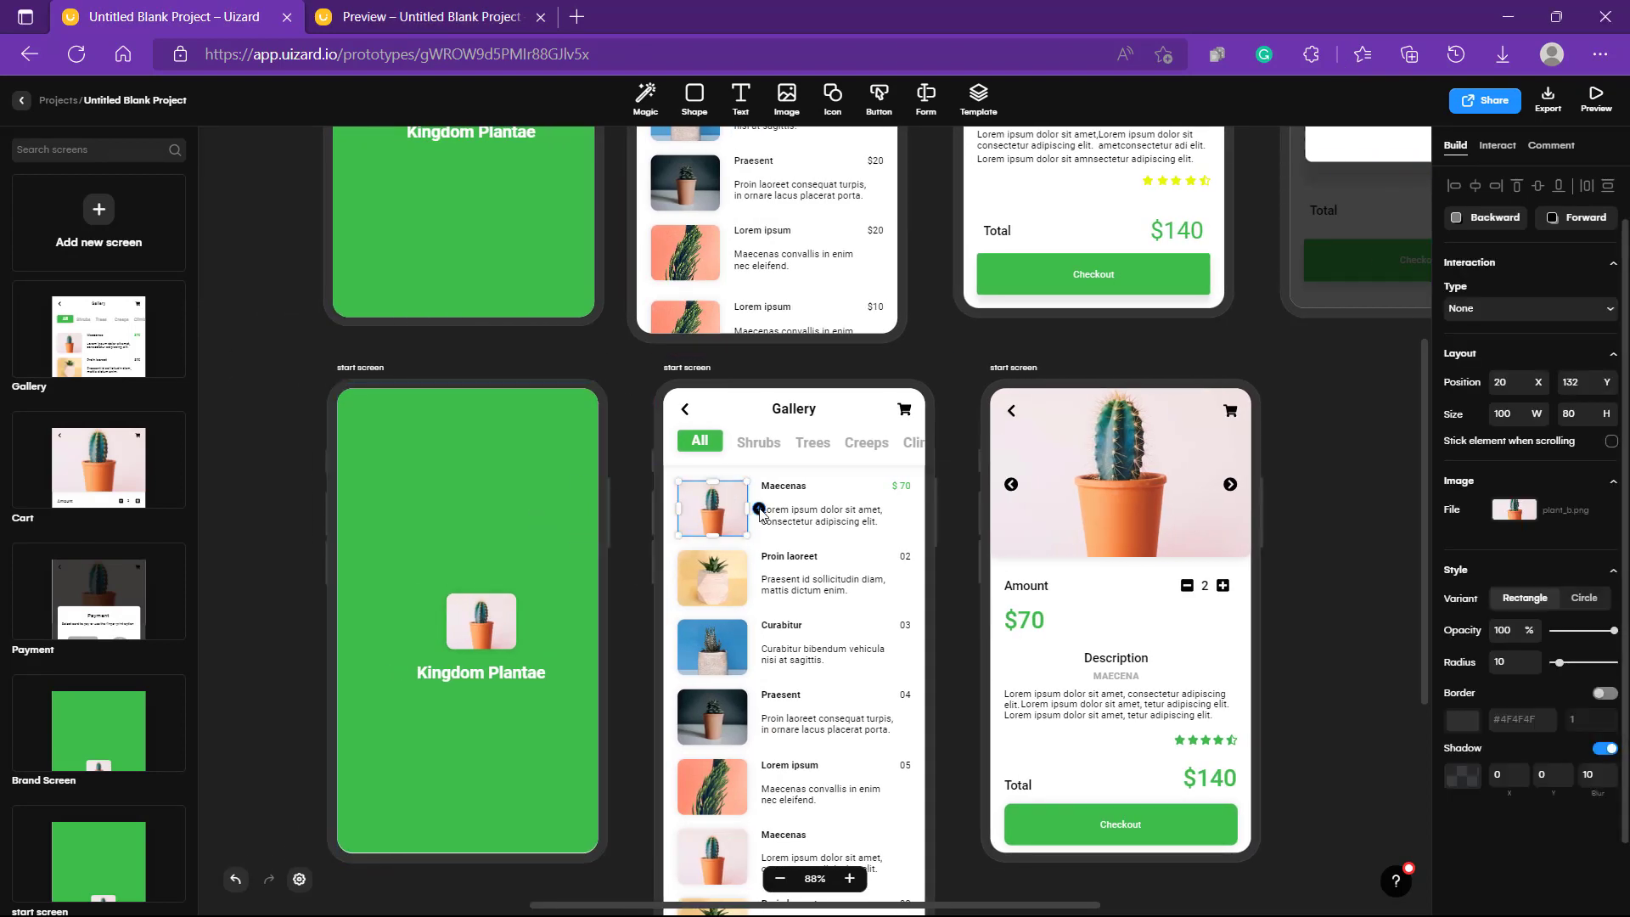
pyautogui.moveTo(749, 508); pyautogui.dragTo(1027, 618)
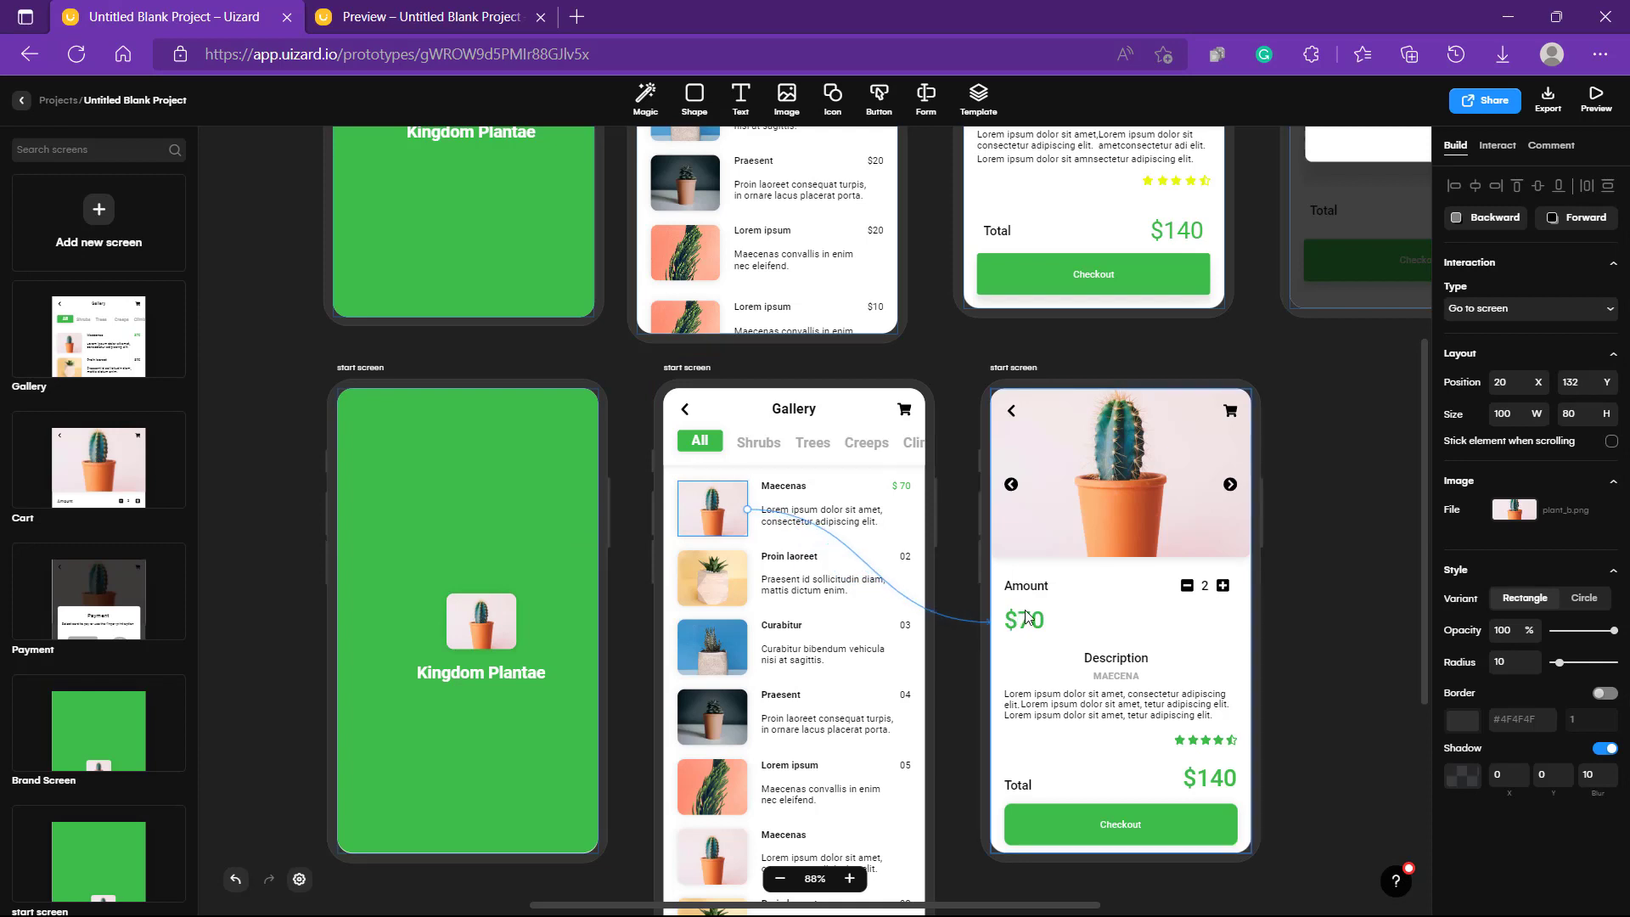
pyautogui.click(955, 528)
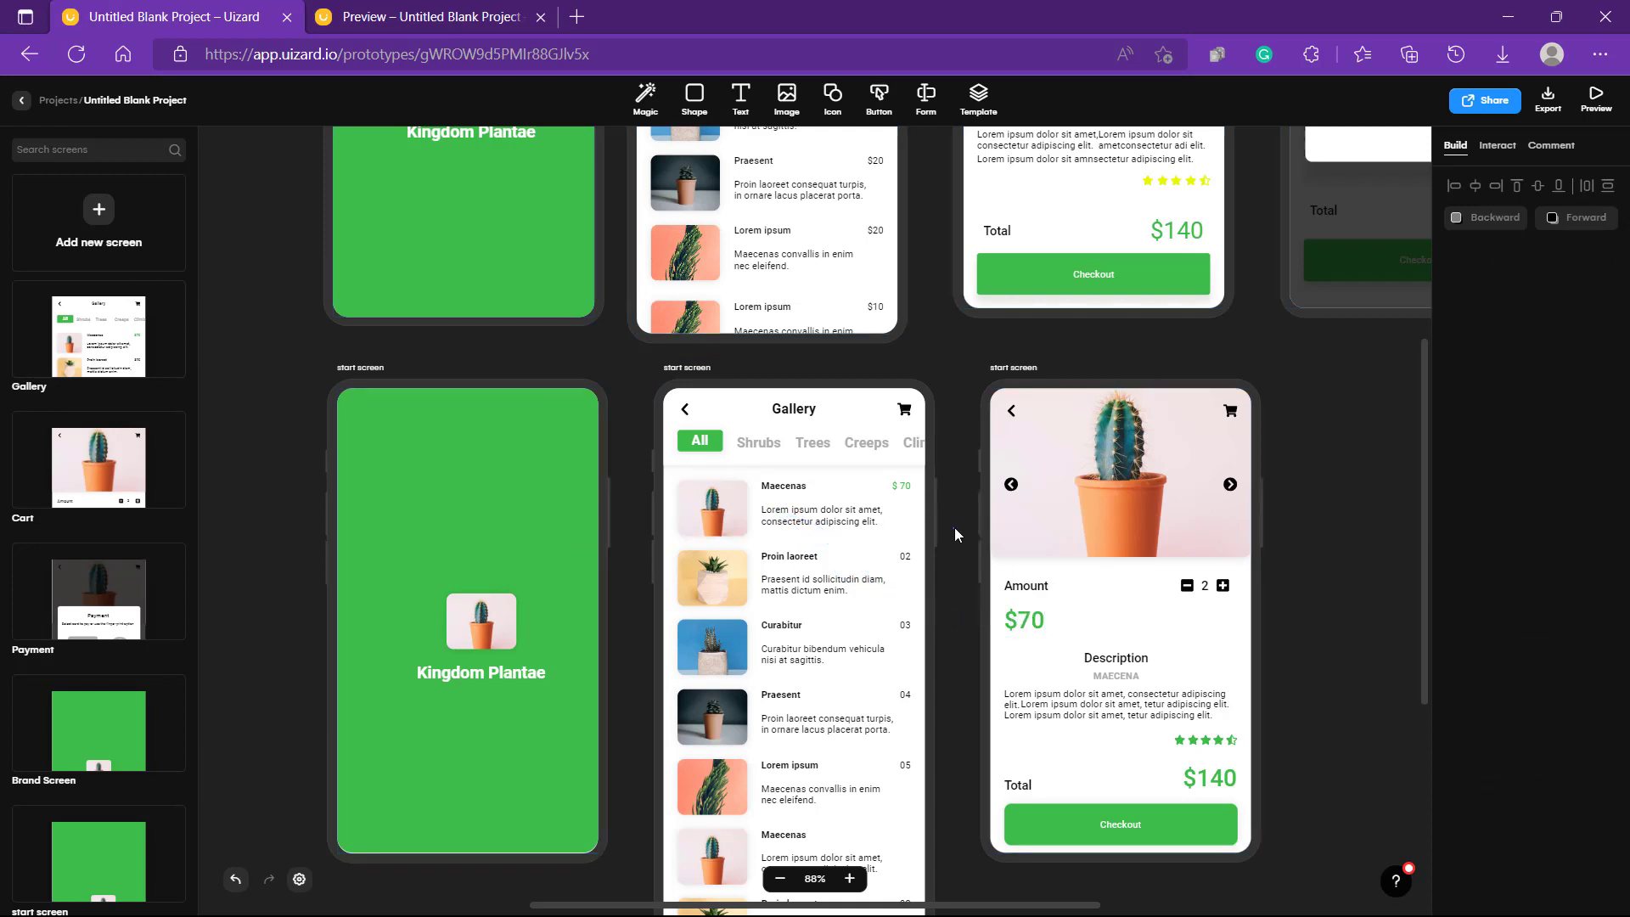
# Link the product detail screen's back chevron to the new Gallery screen with a Go to screen interaction.
pyautogui.click(1011, 411)
pyautogui.moveTo(1011, 417); pyautogui.dragTo(898, 486)
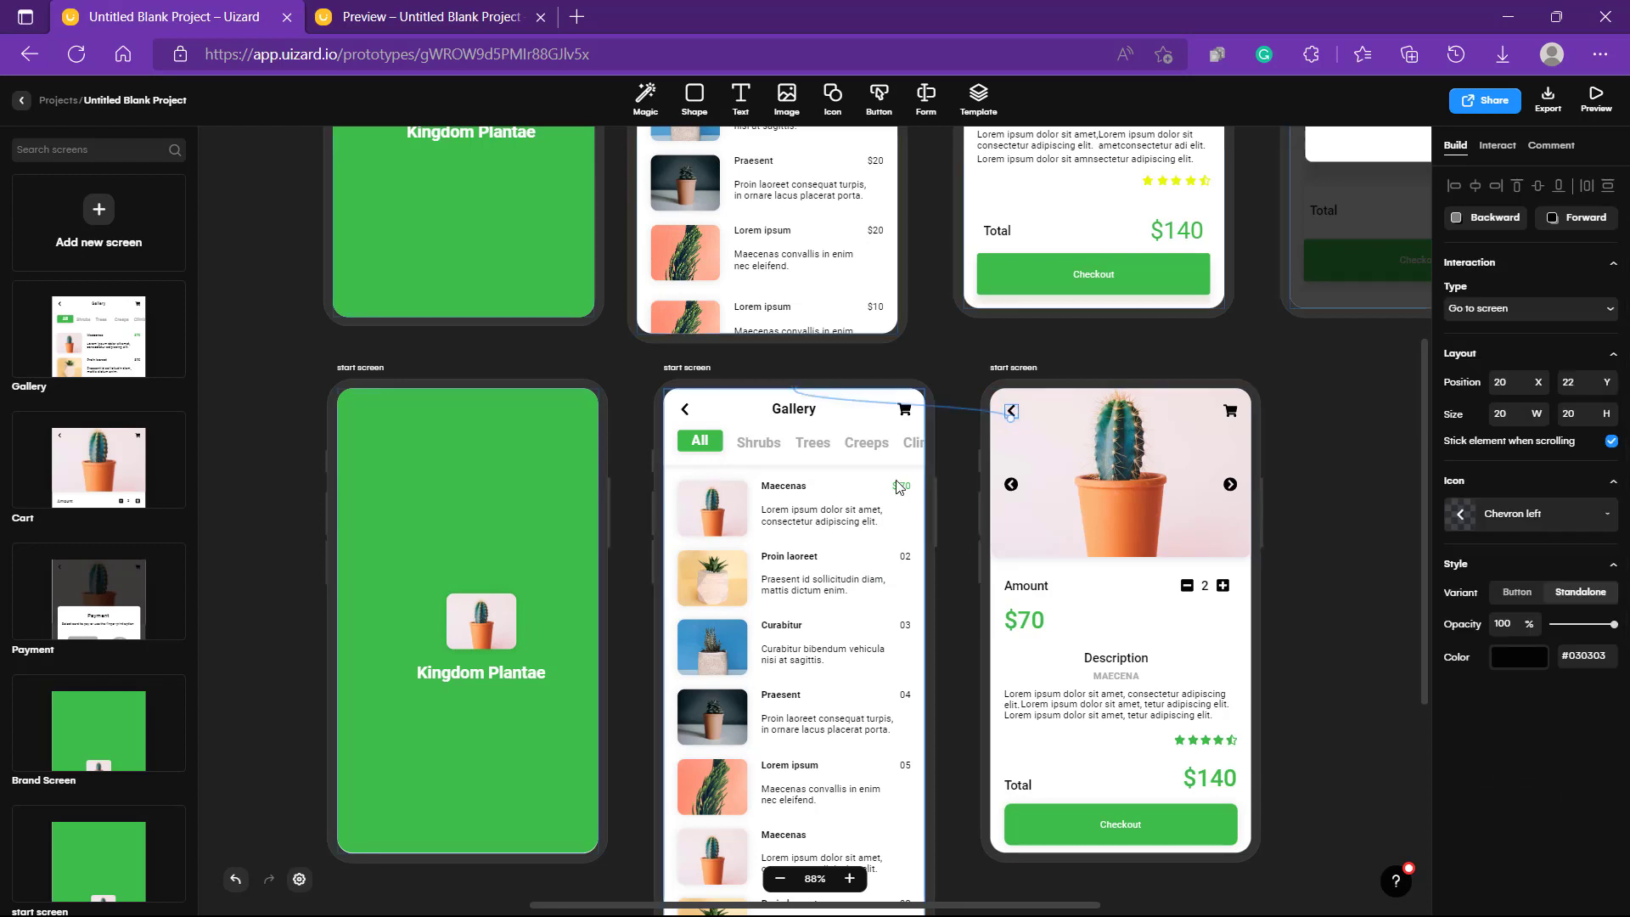
pyautogui.click(922, 393)
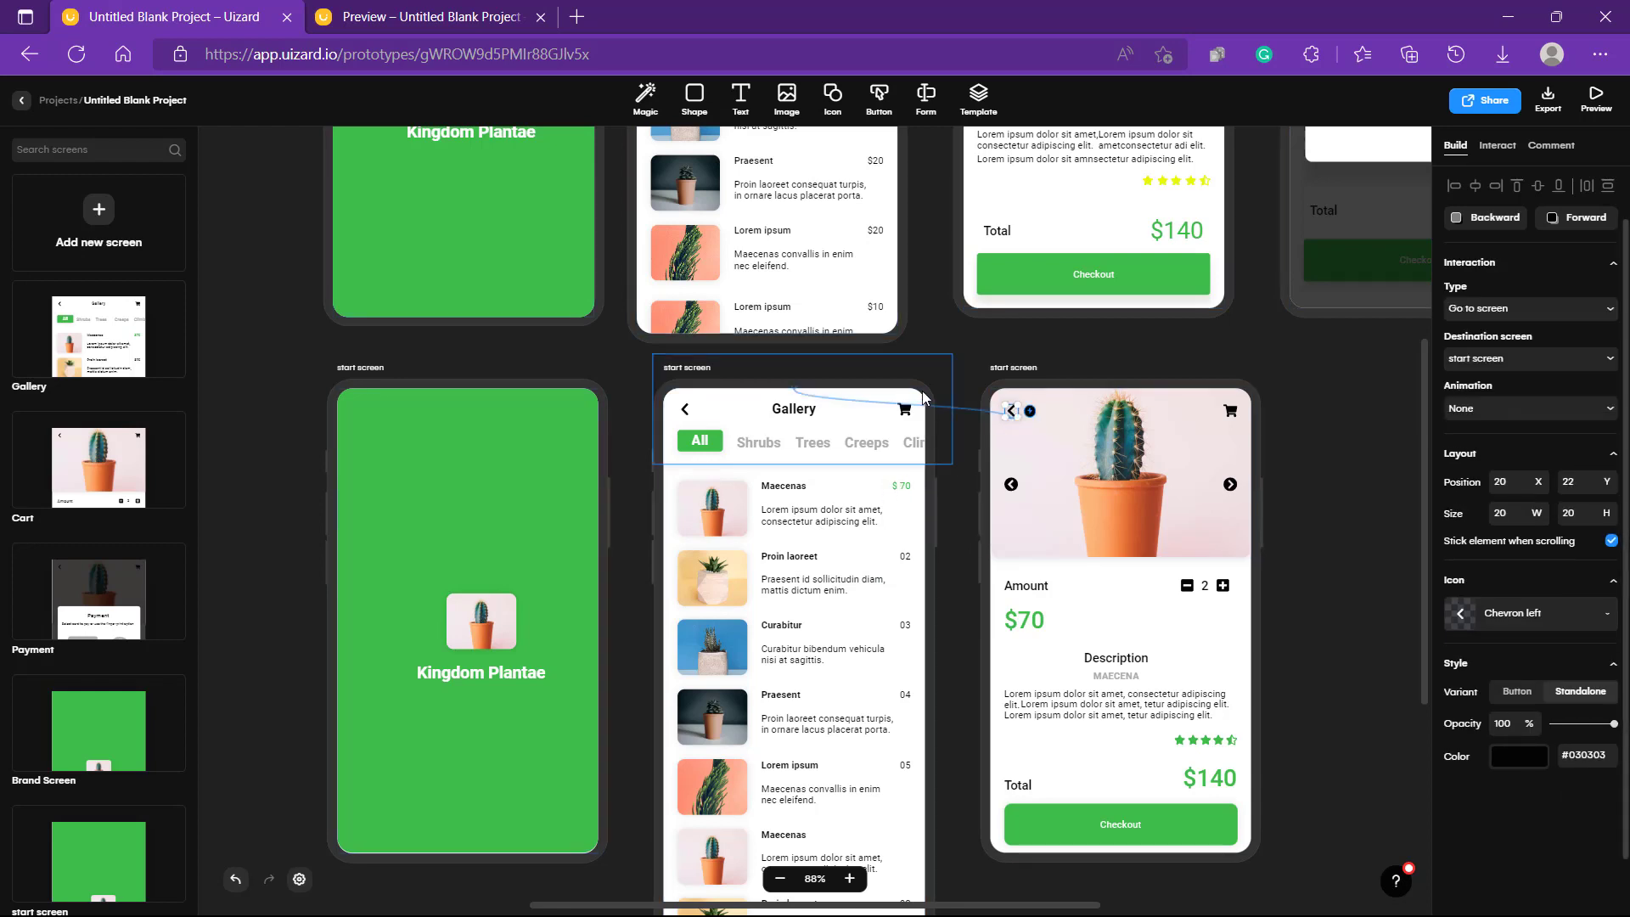
pyautogui.click(905, 411)
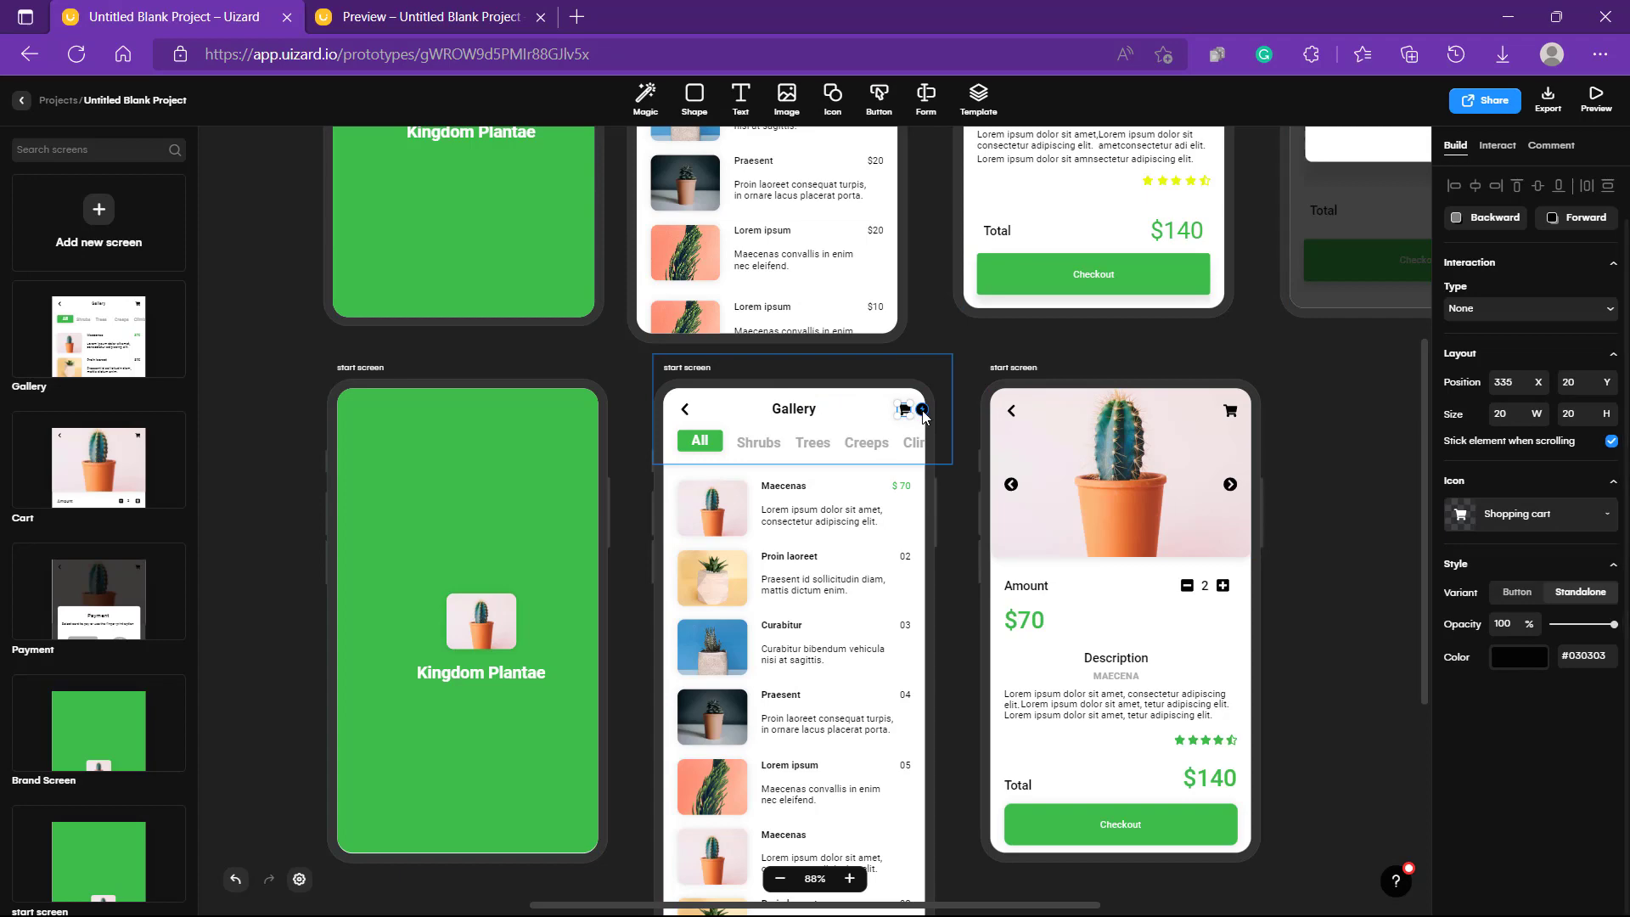
pyautogui.click(955, 517)
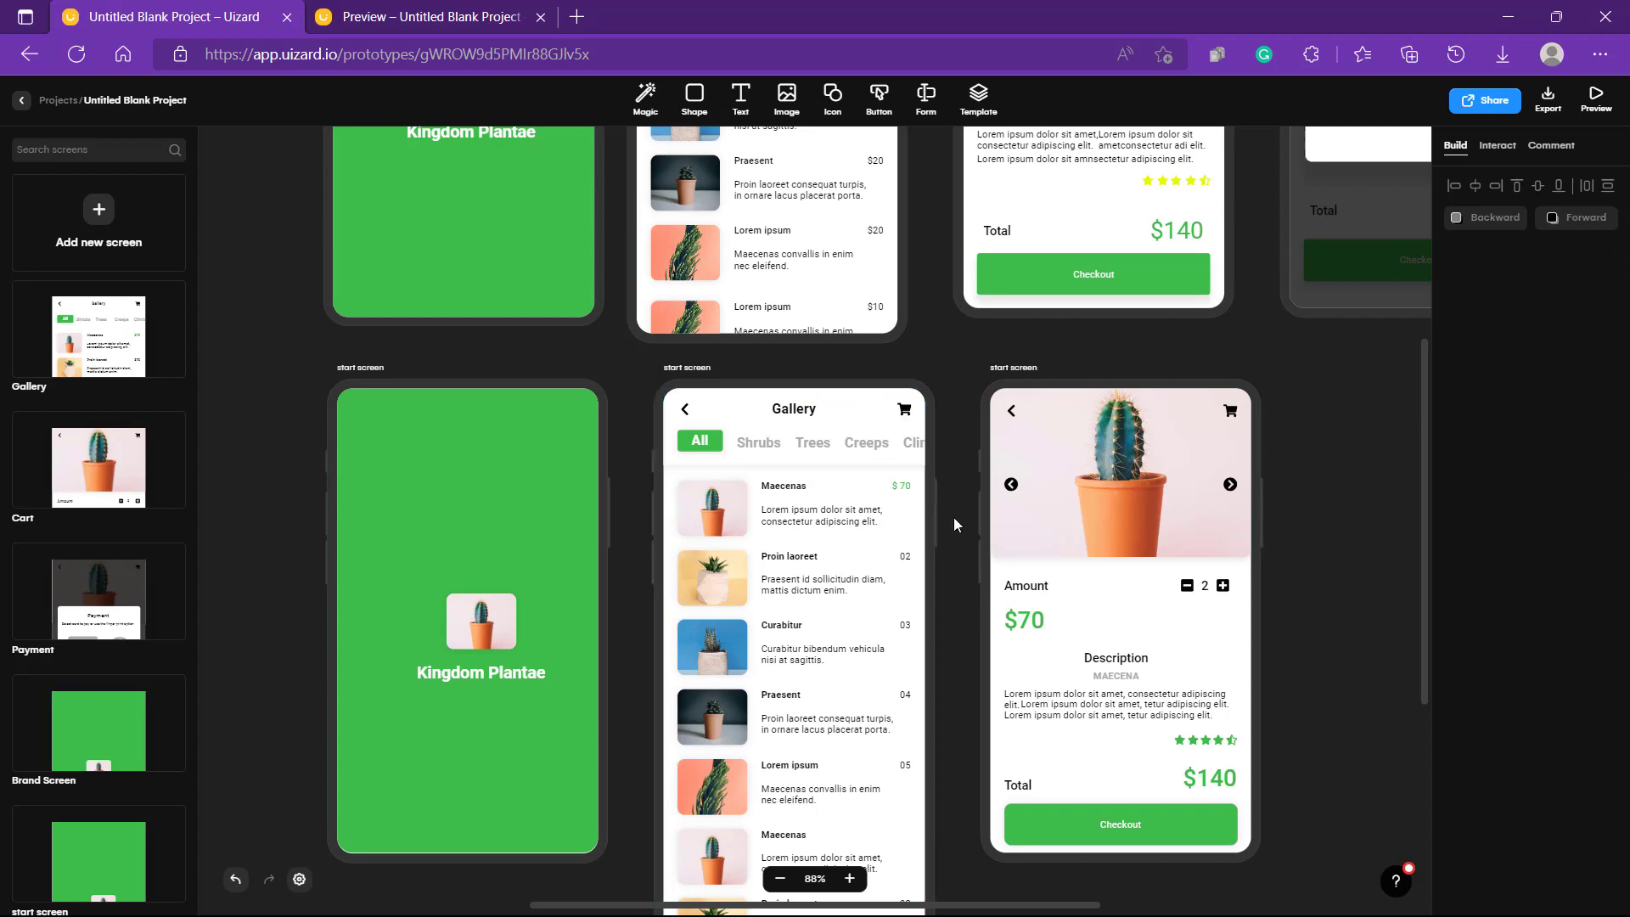
# Reload the prototype preview and test going from the Kingdom Plantae screen through the Gallery's Maecenas image to the product detail screen.
pyautogui.scroll(-2, 955, 517)
pyautogui.hscroll(1, 954, 517)
pyautogui.hscroll(2, 956, 524)
pyautogui.scroll(2, 956, 523)
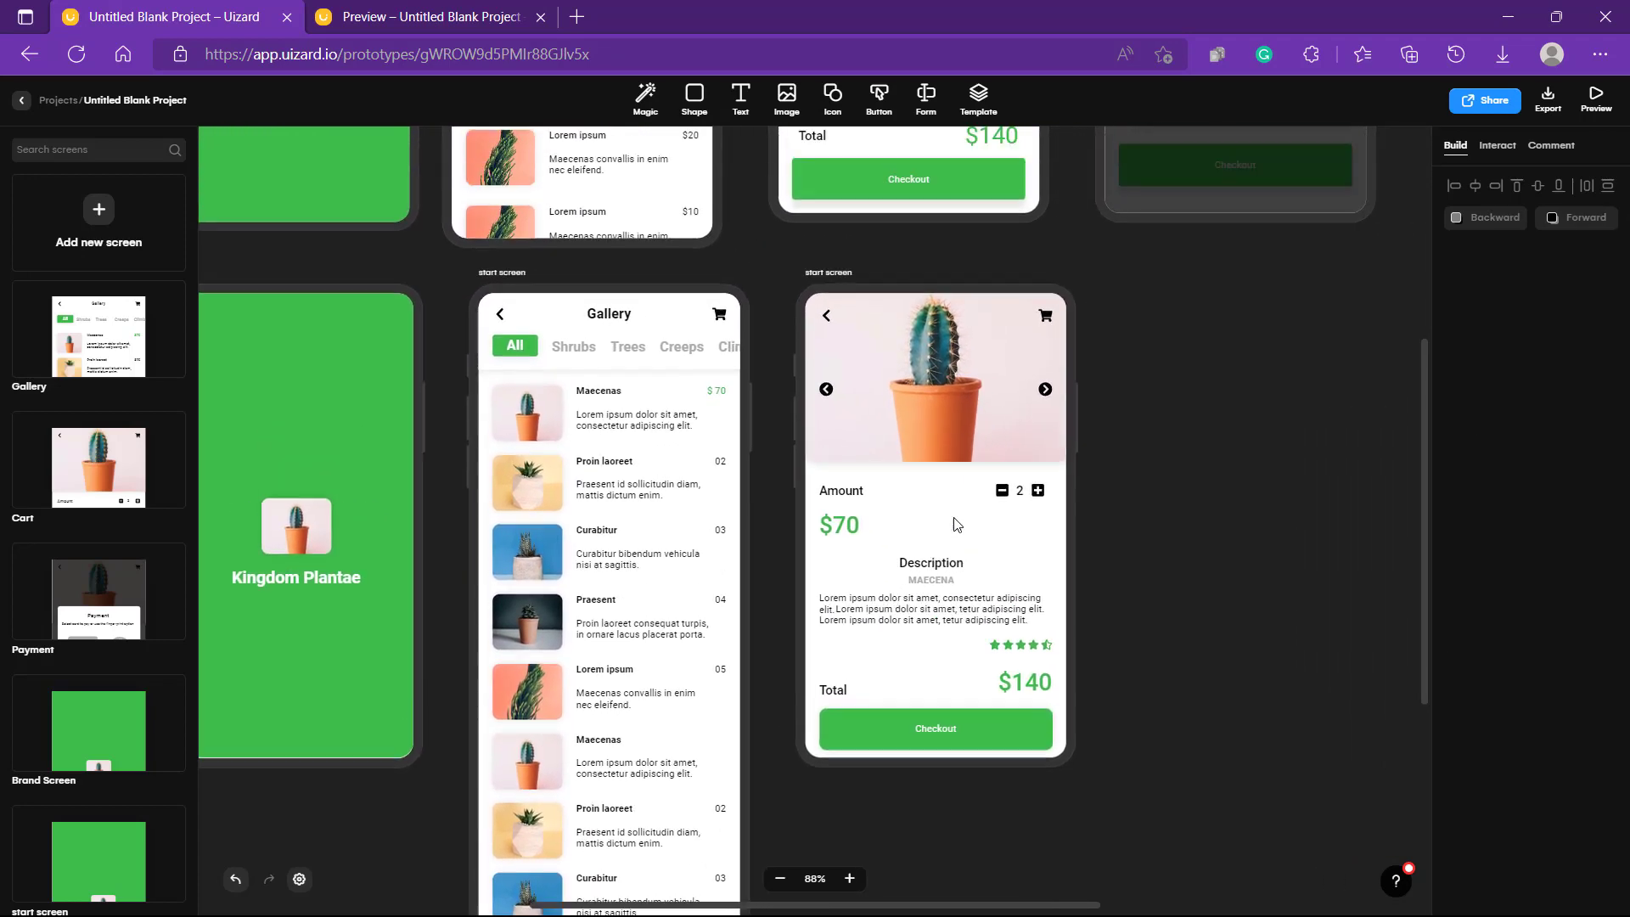
pyautogui.click(468, 20)
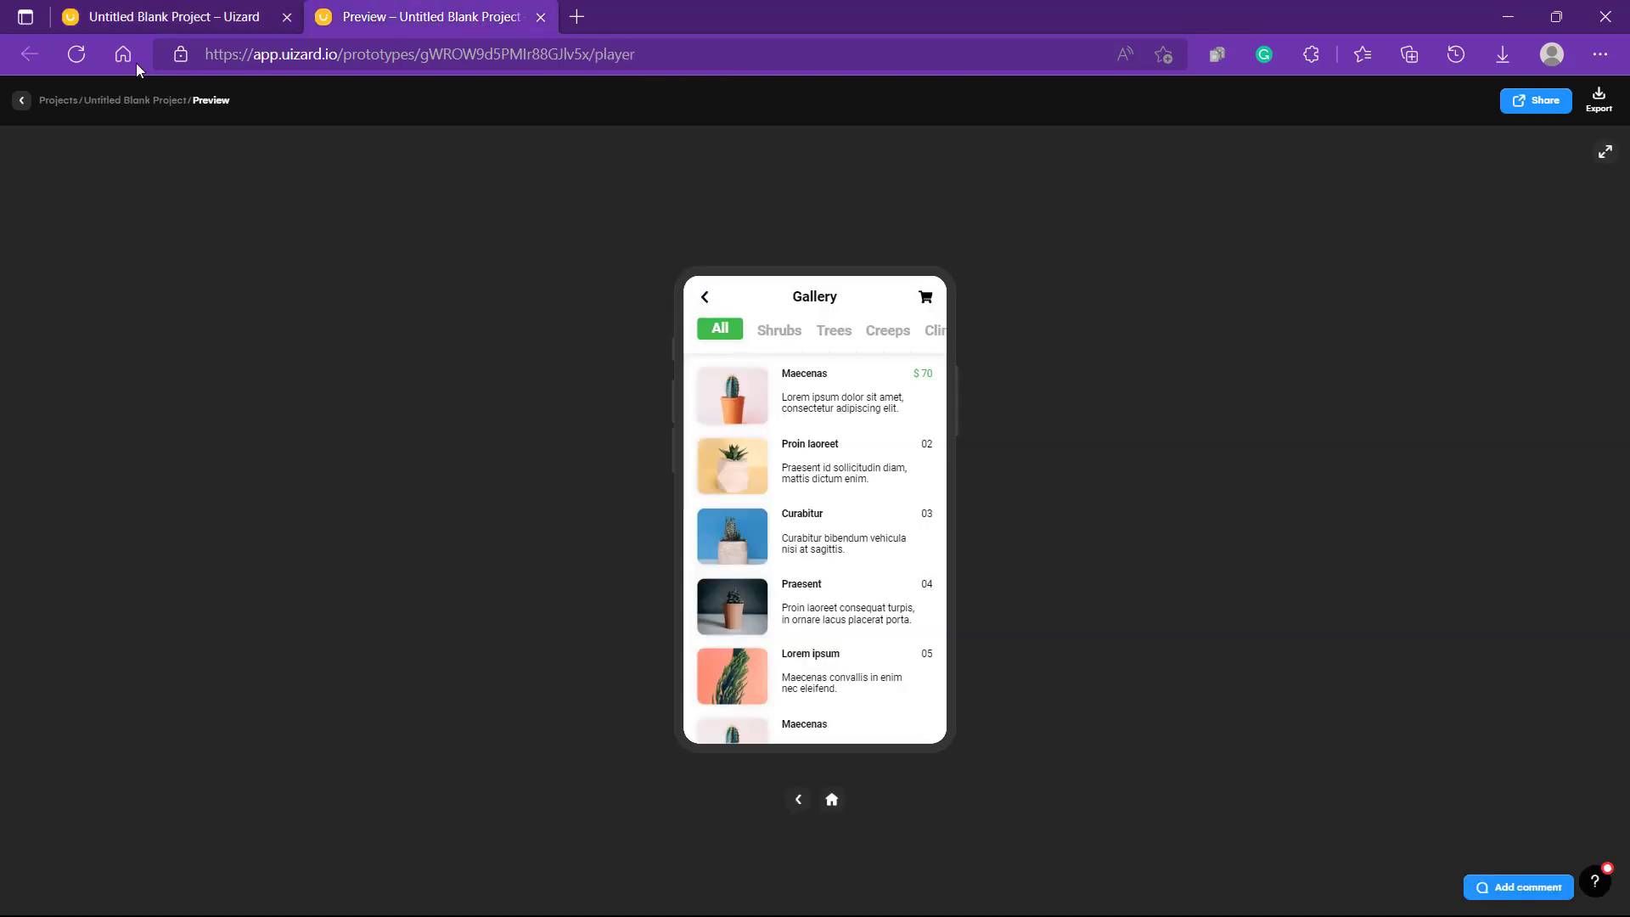
pyautogui.click(74, 56)
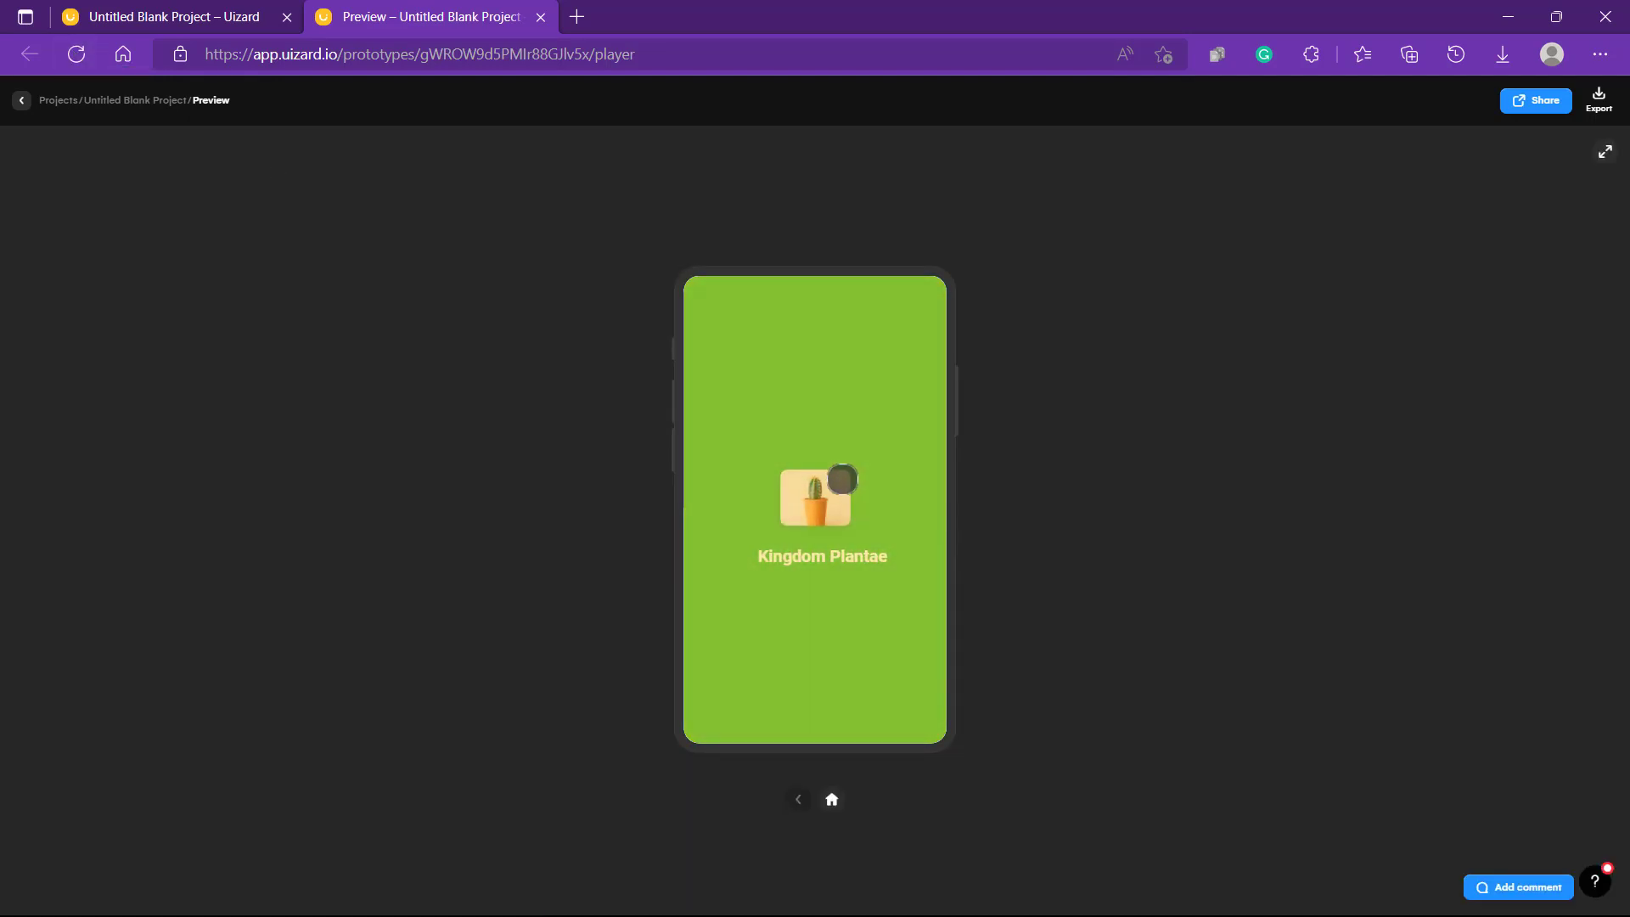
pyautogui.click(840, 493)
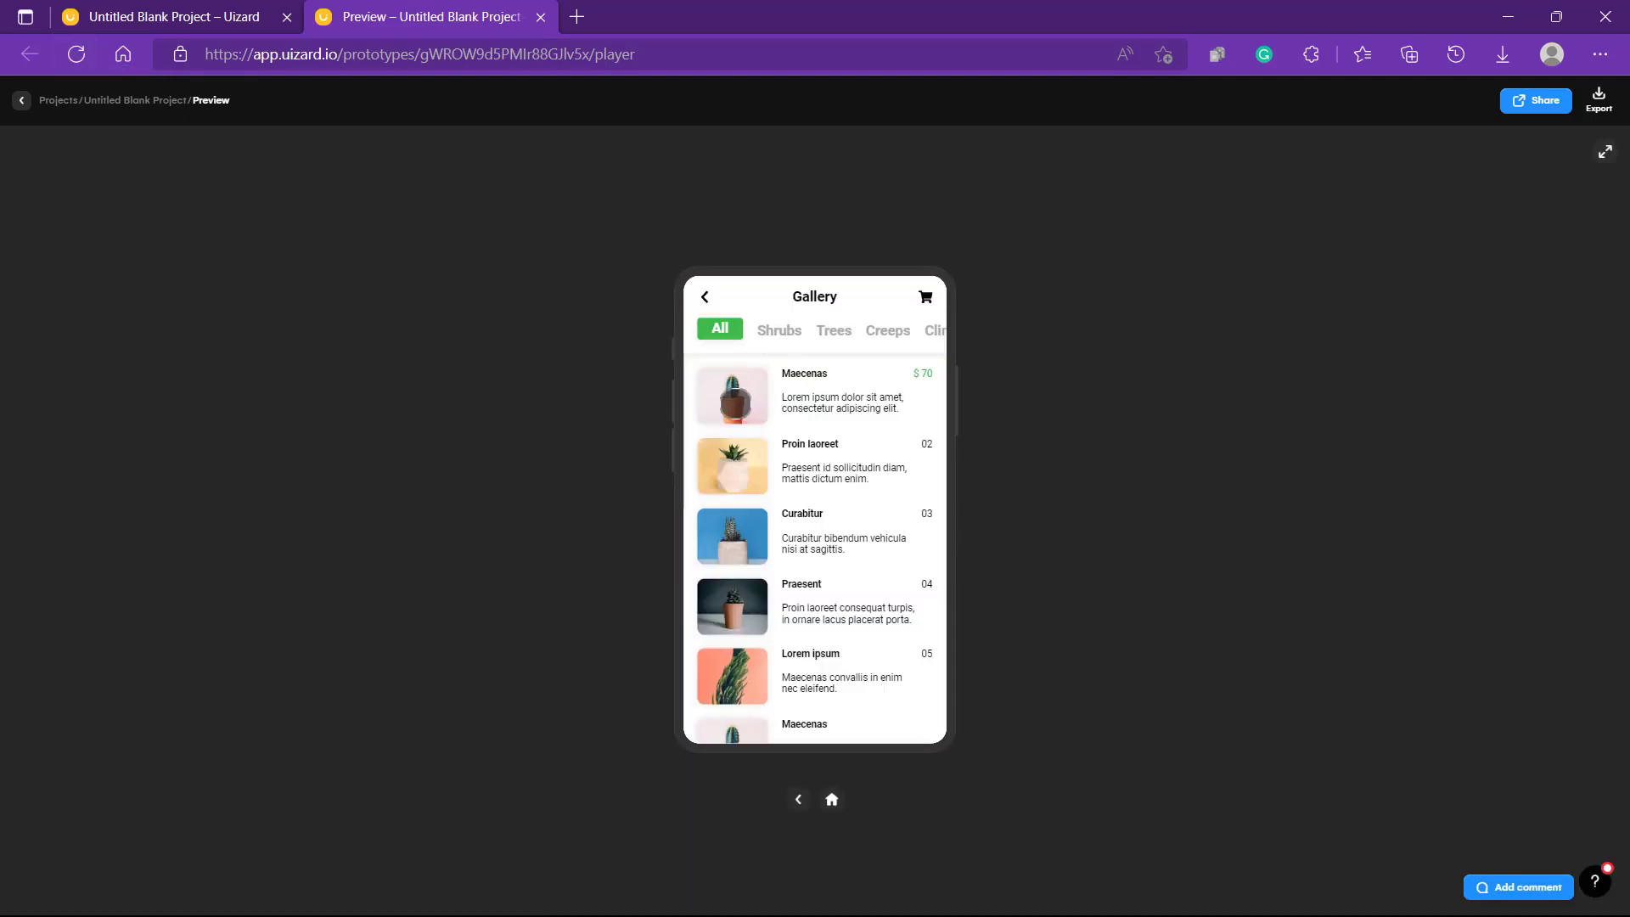
pyautogui.click(735, 404)
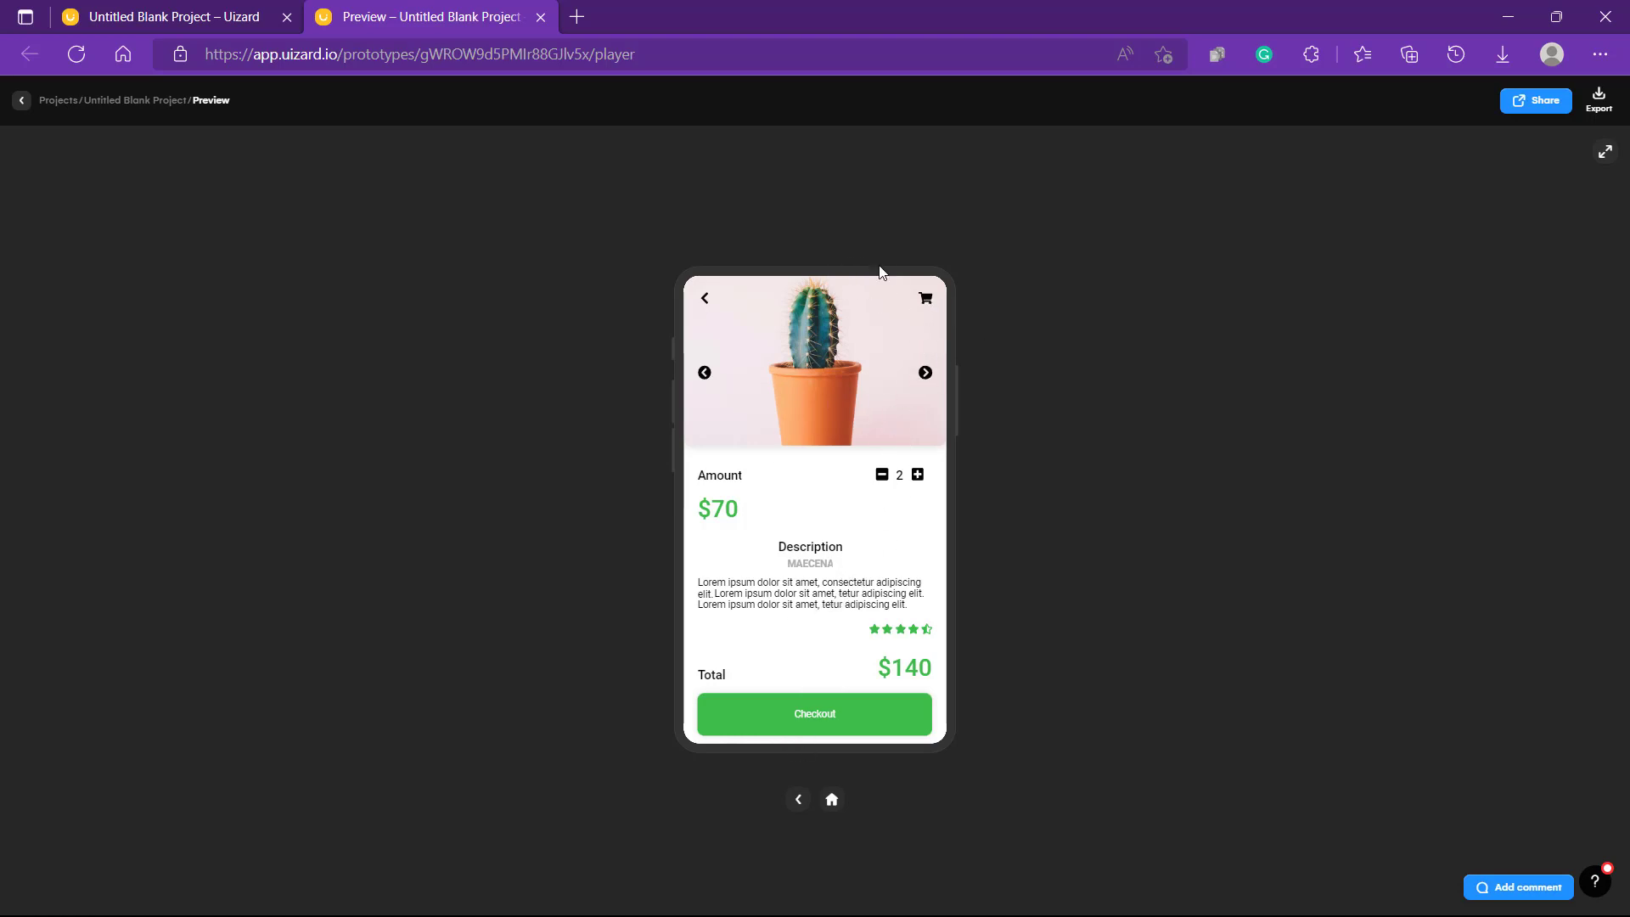
# Return to the design editor and compare the original Payment popup screen with the new product detail screen.
pyautogui.click(185, 15)
pyautogui.hscroll(3, 1230, 490)
pyautogui.scroll(4, 1231, 491)
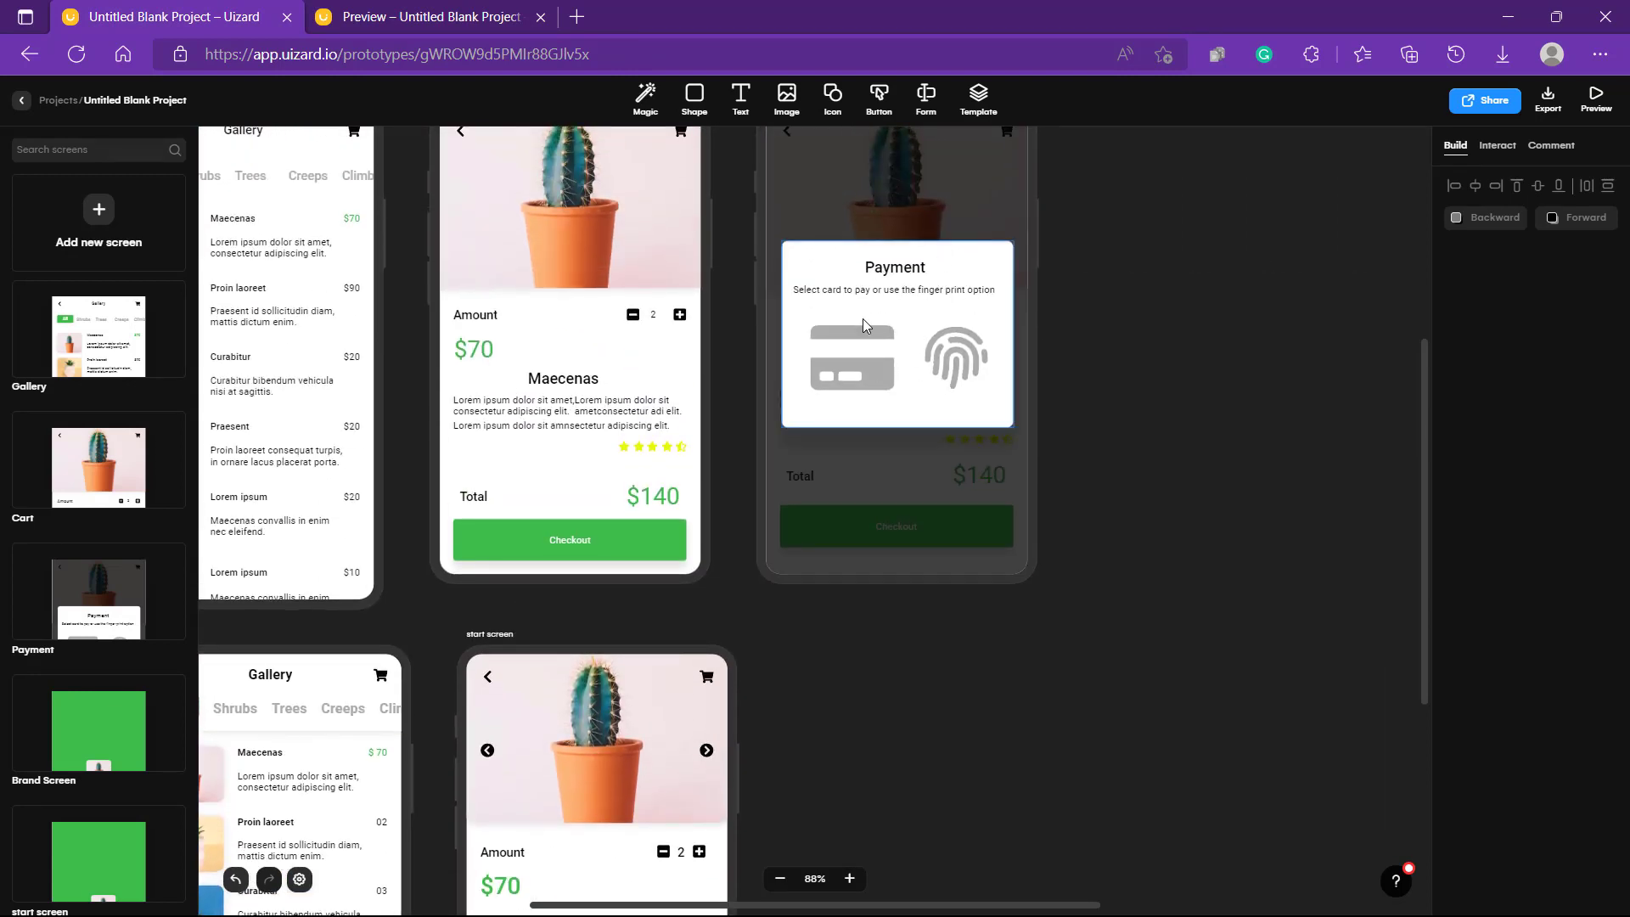
pyautogui.scroll(-4, 705, 693)
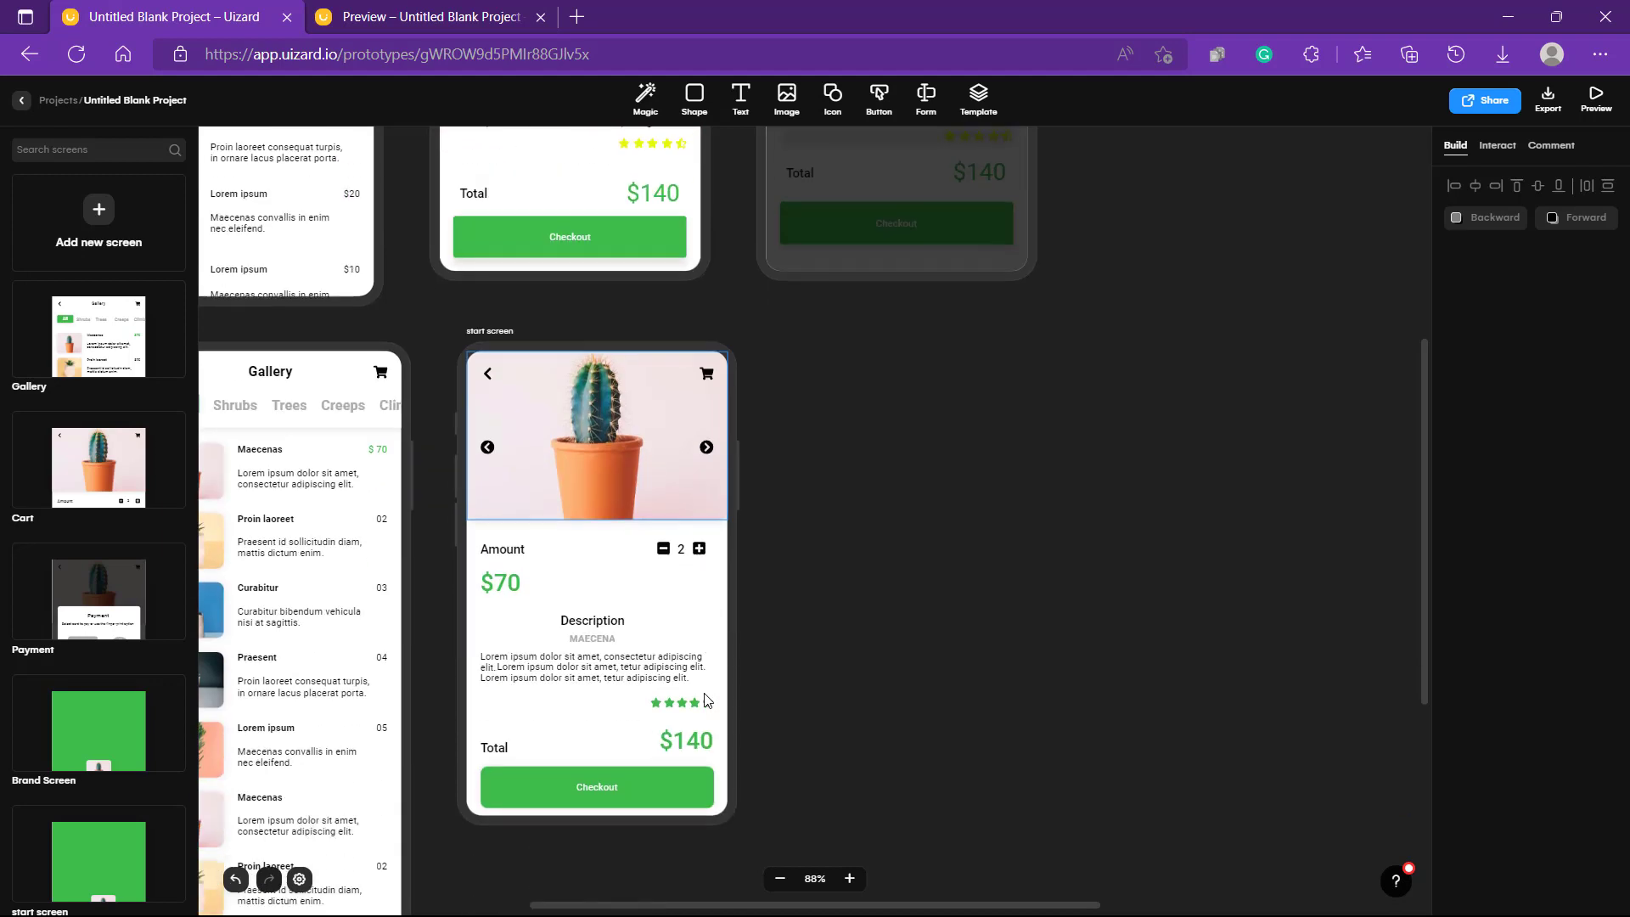